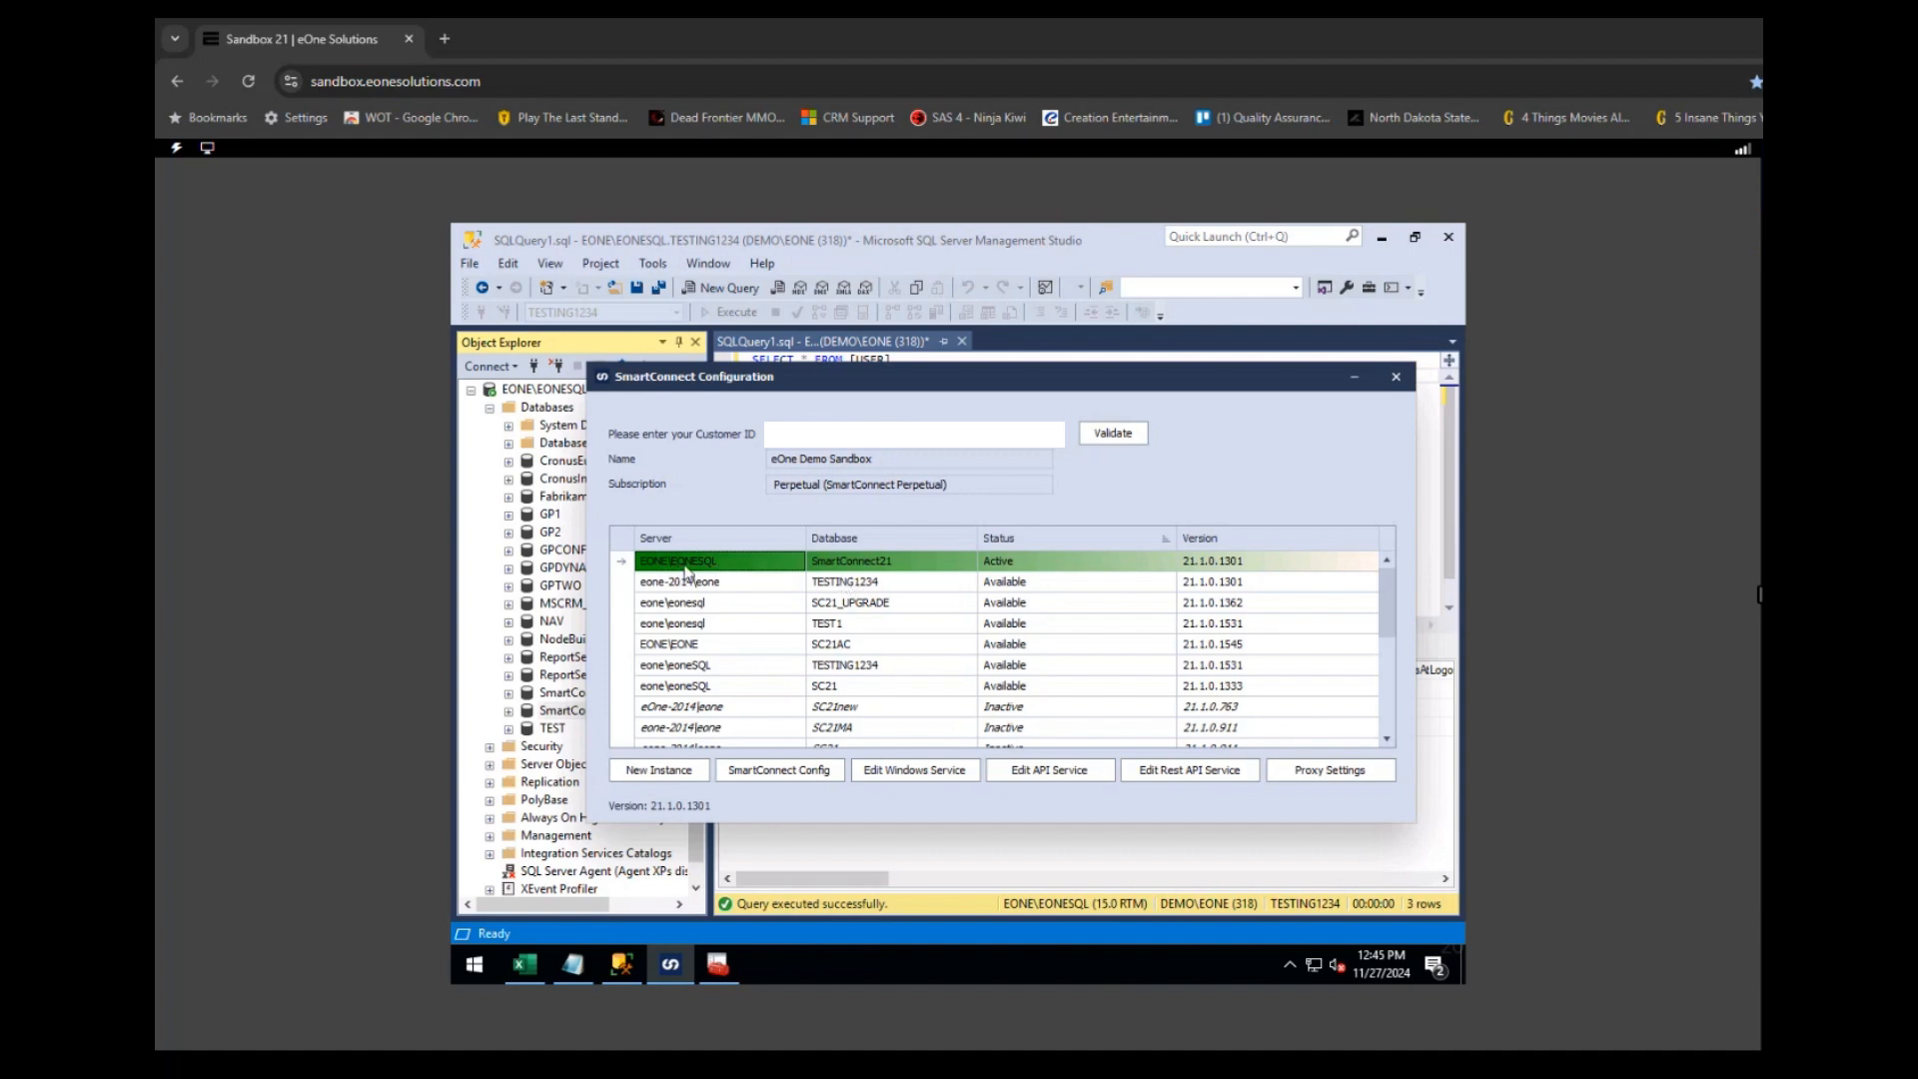
- Select the eone-2014\eone / TESTING1234 row in the SmartConnect instance grid
click(860, 587)
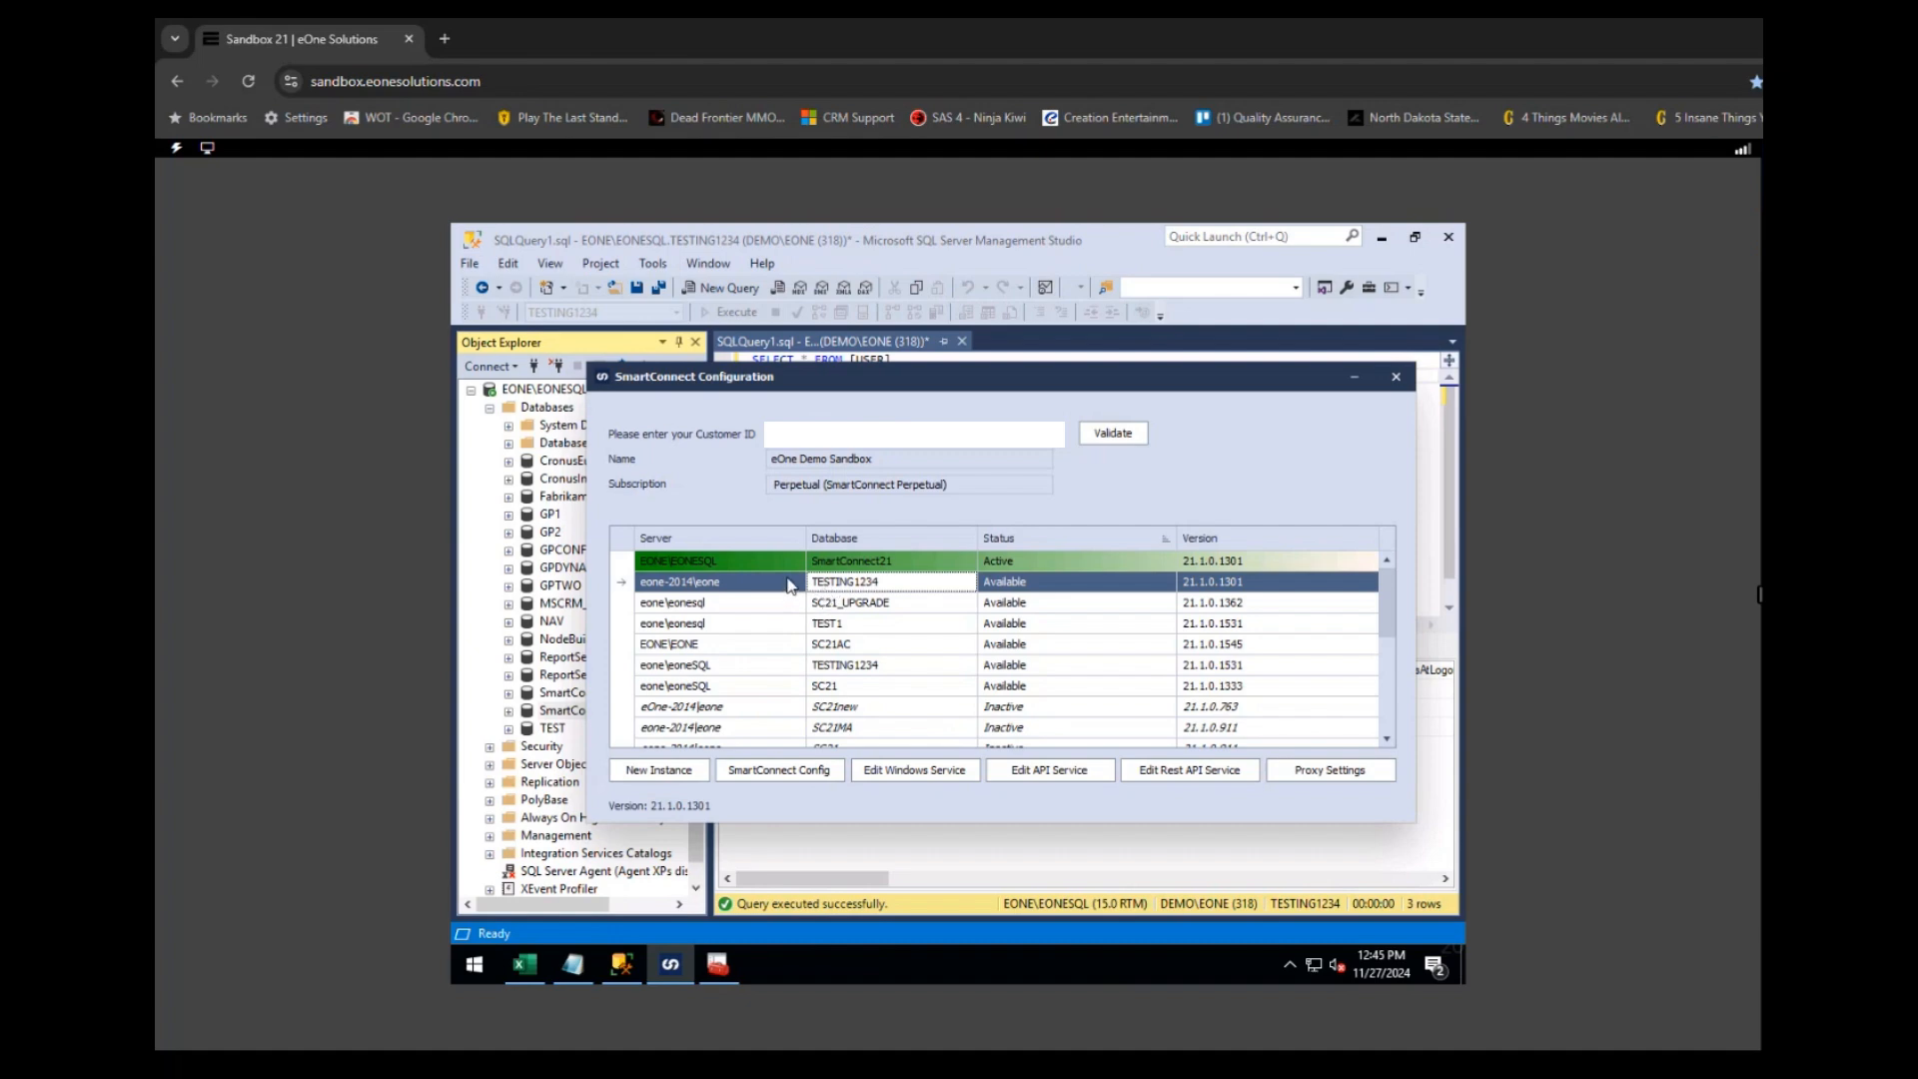
- Attempt to retire TESTING1234 with the SQL login; validation fails with server-not-found, so cancel
right_click(704, 588)
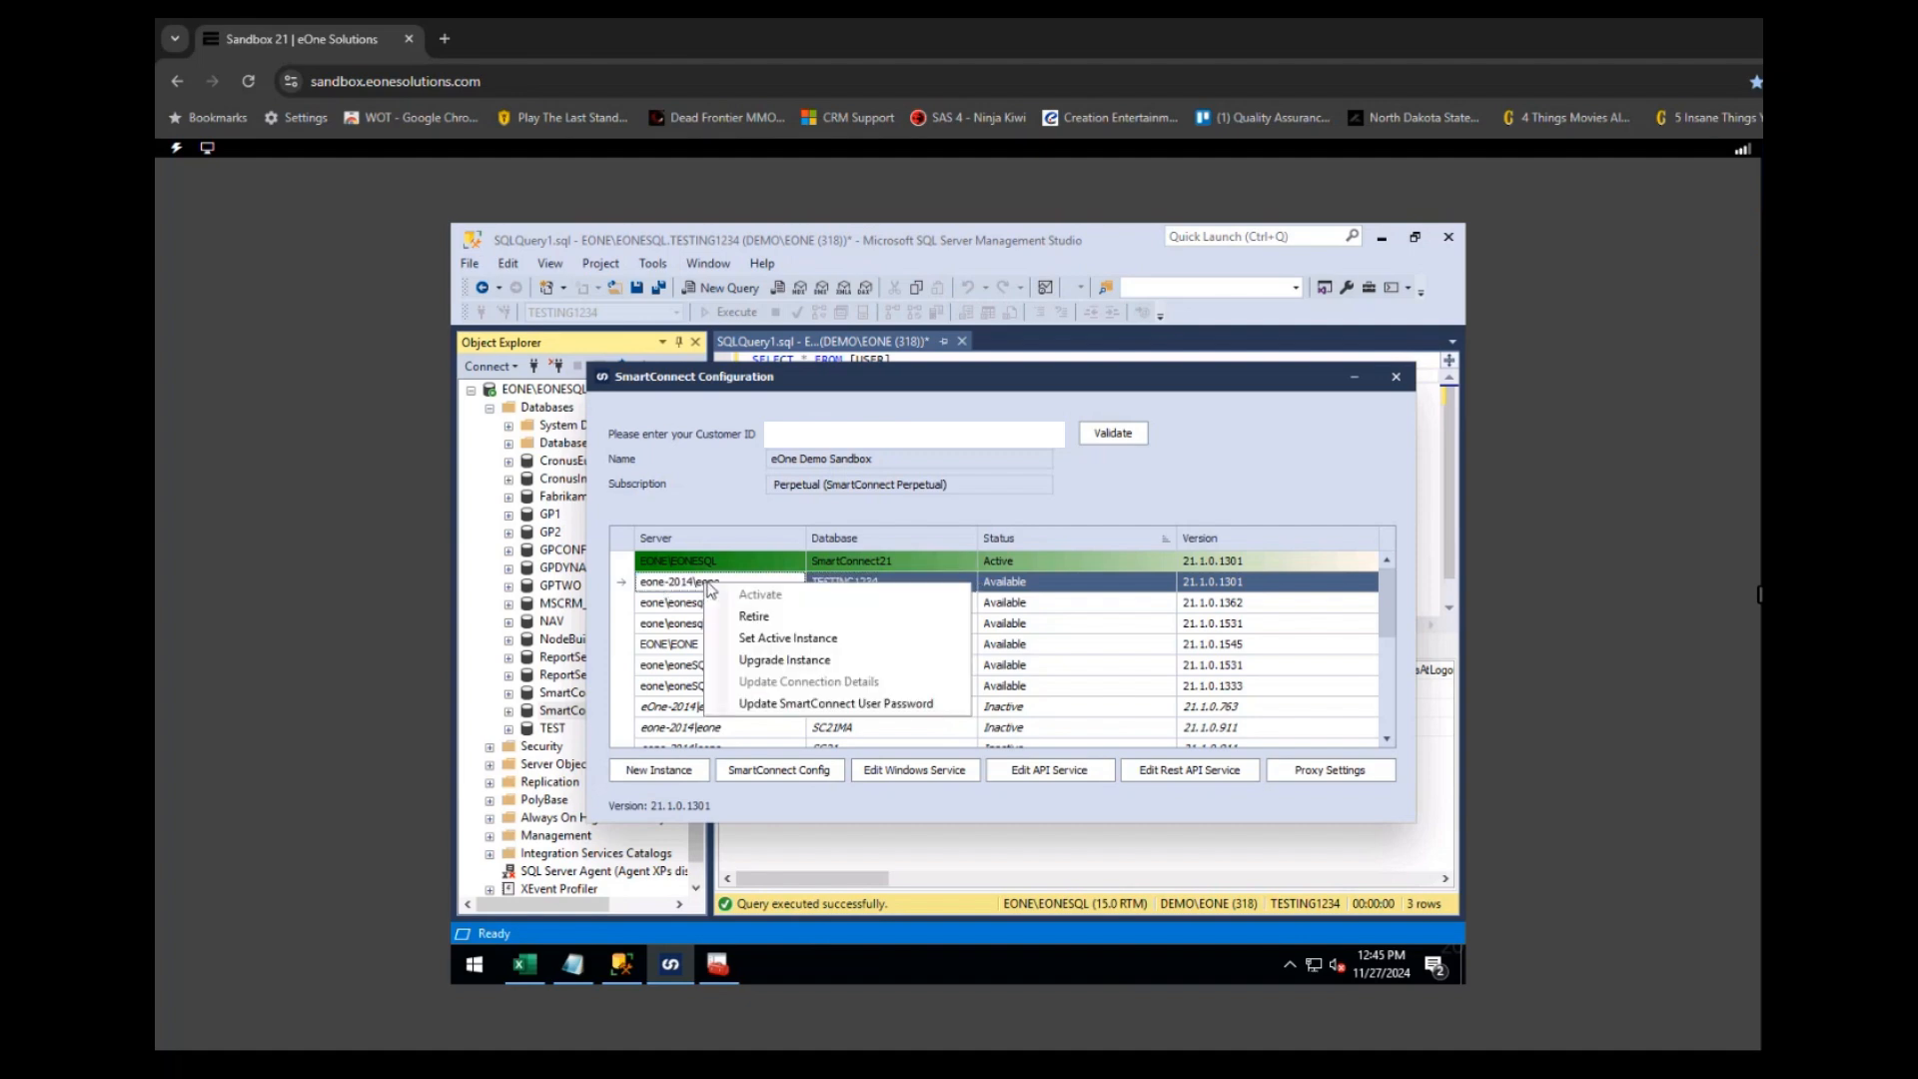
click(762, 619)
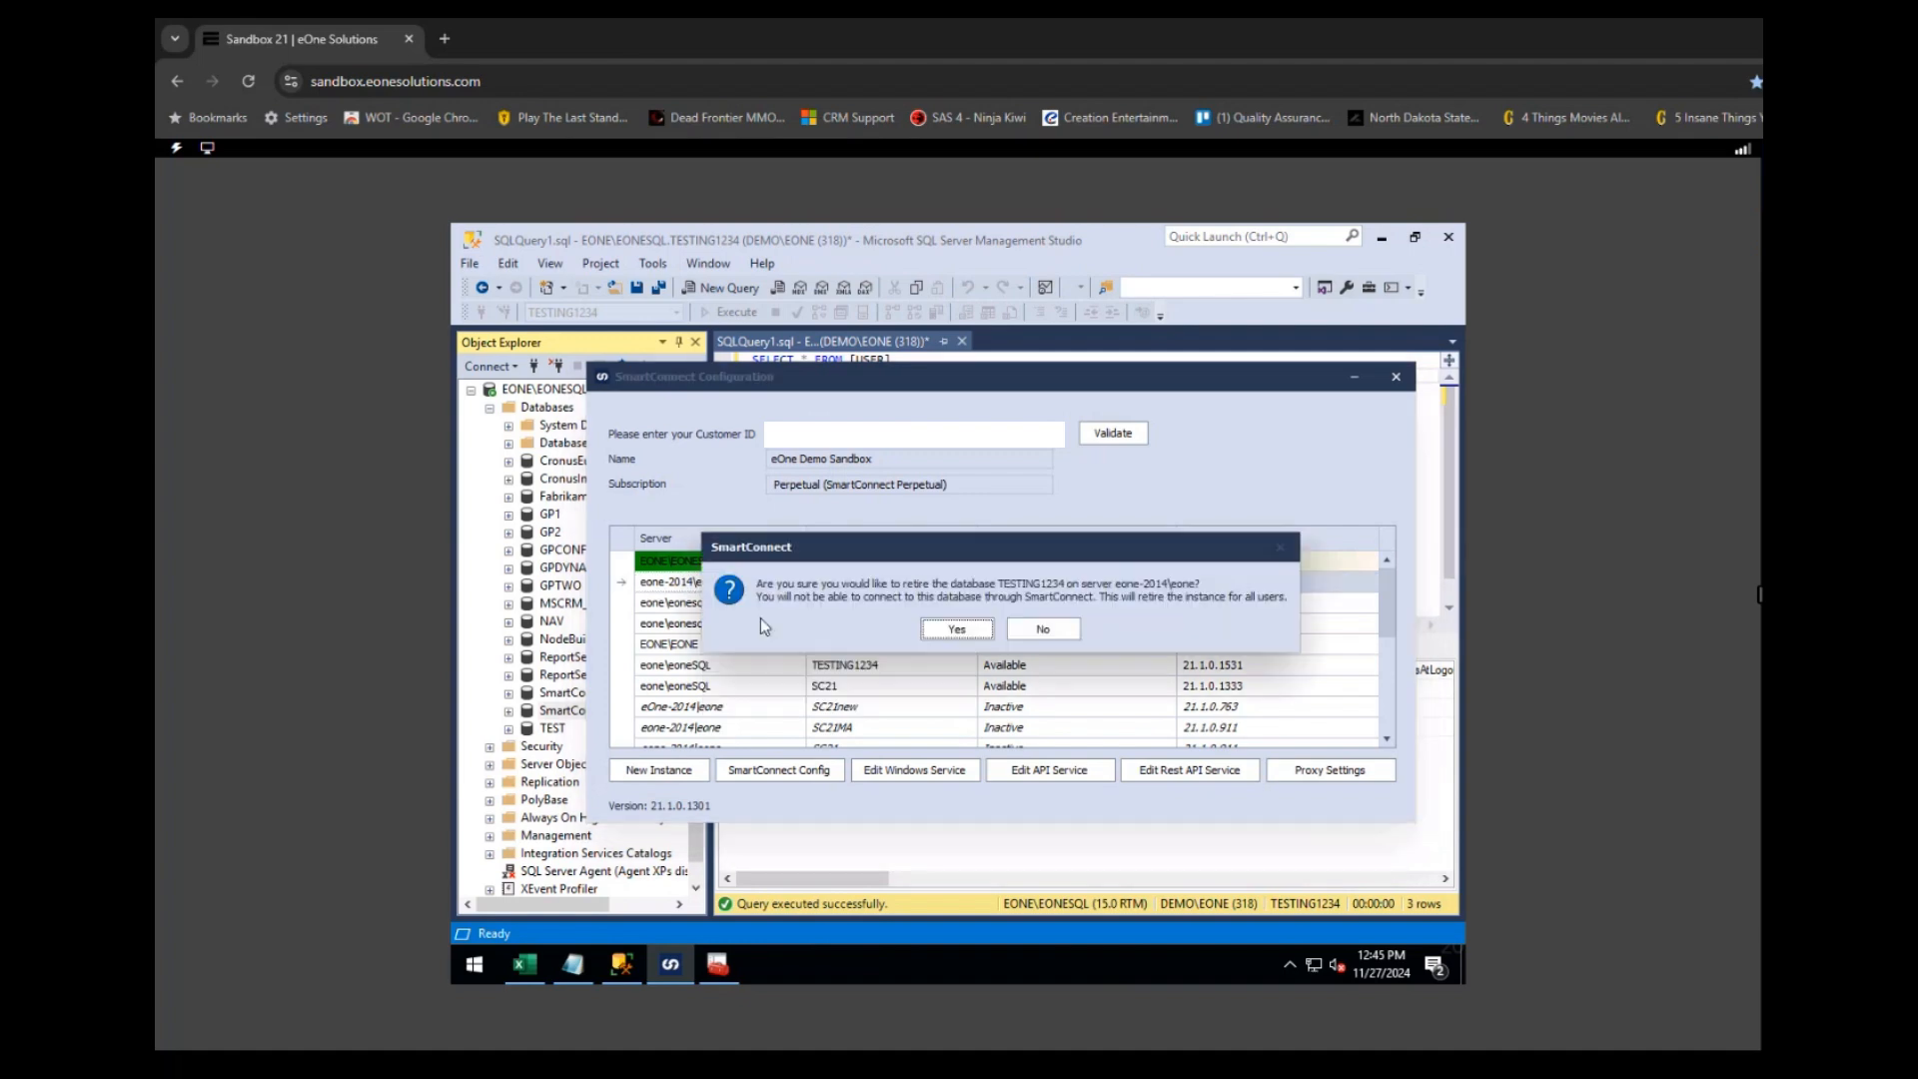
click(952, 629)
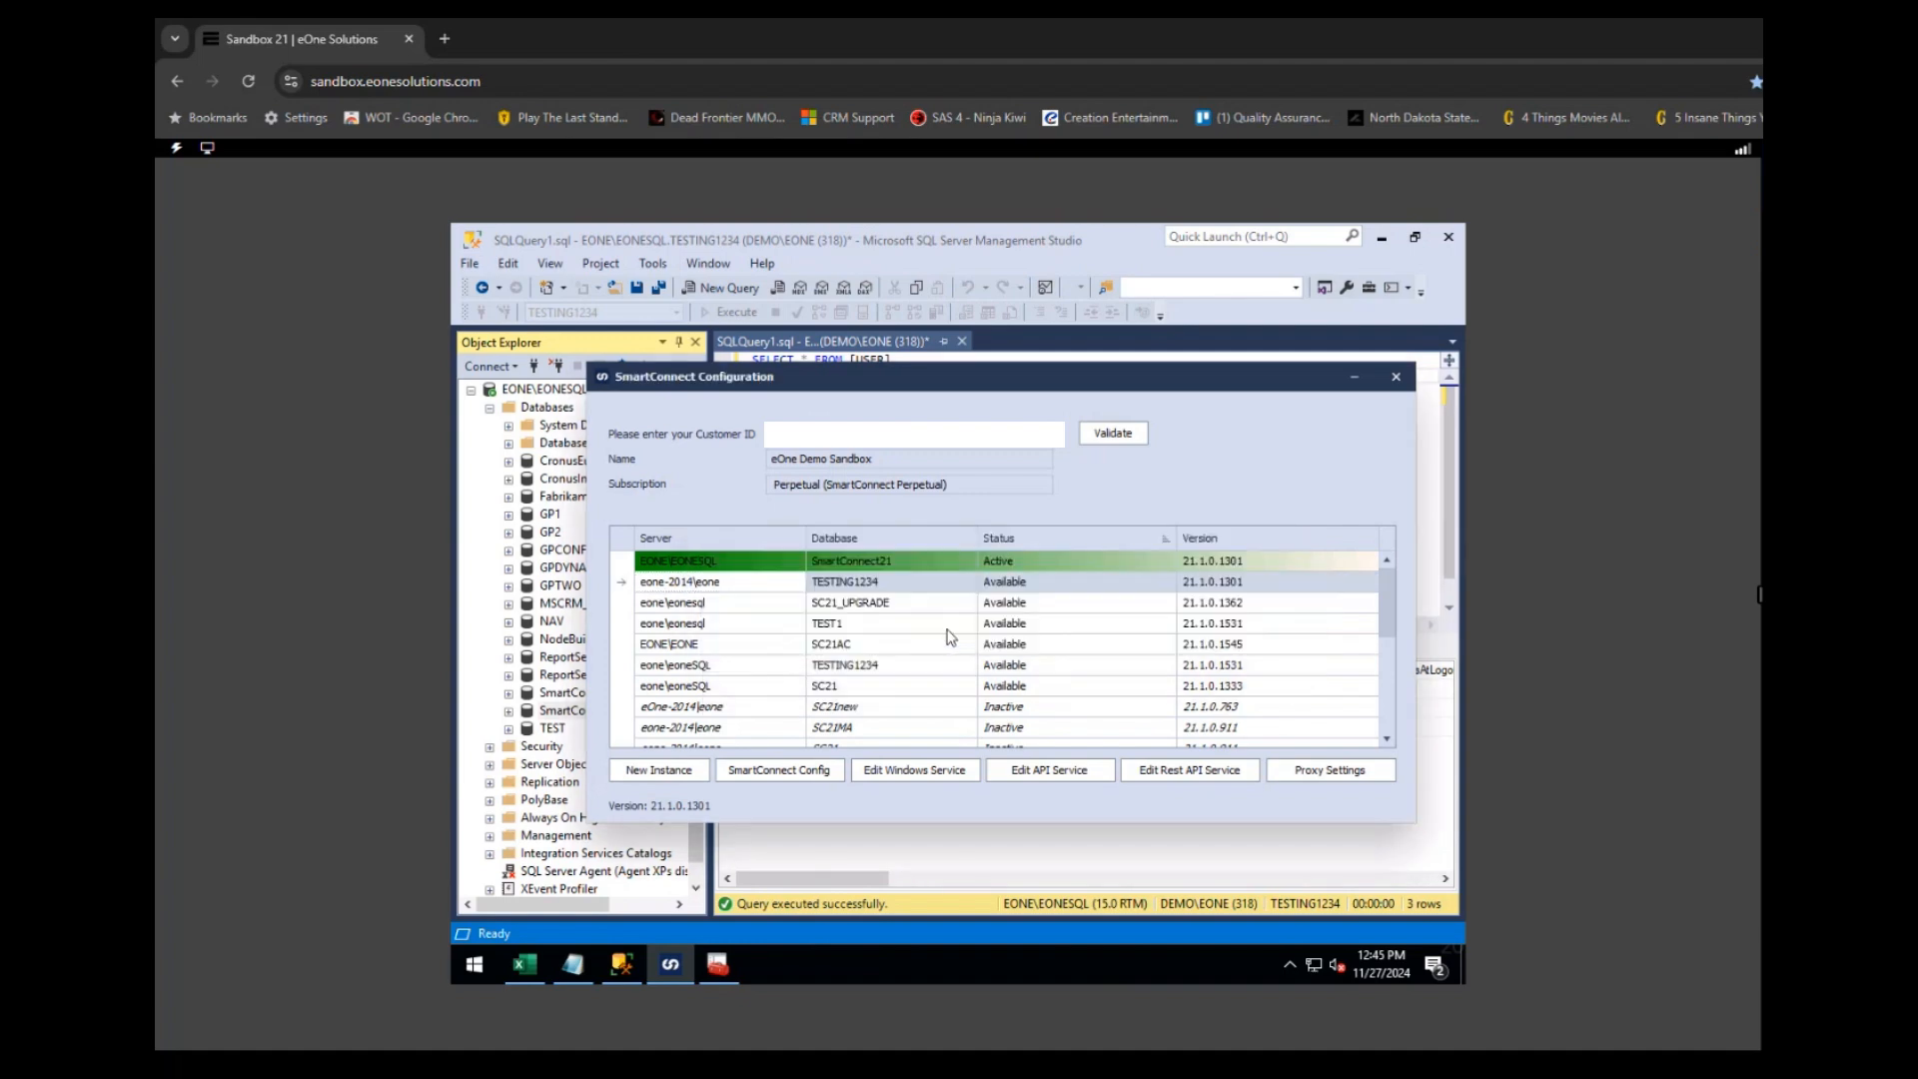
text(sa)
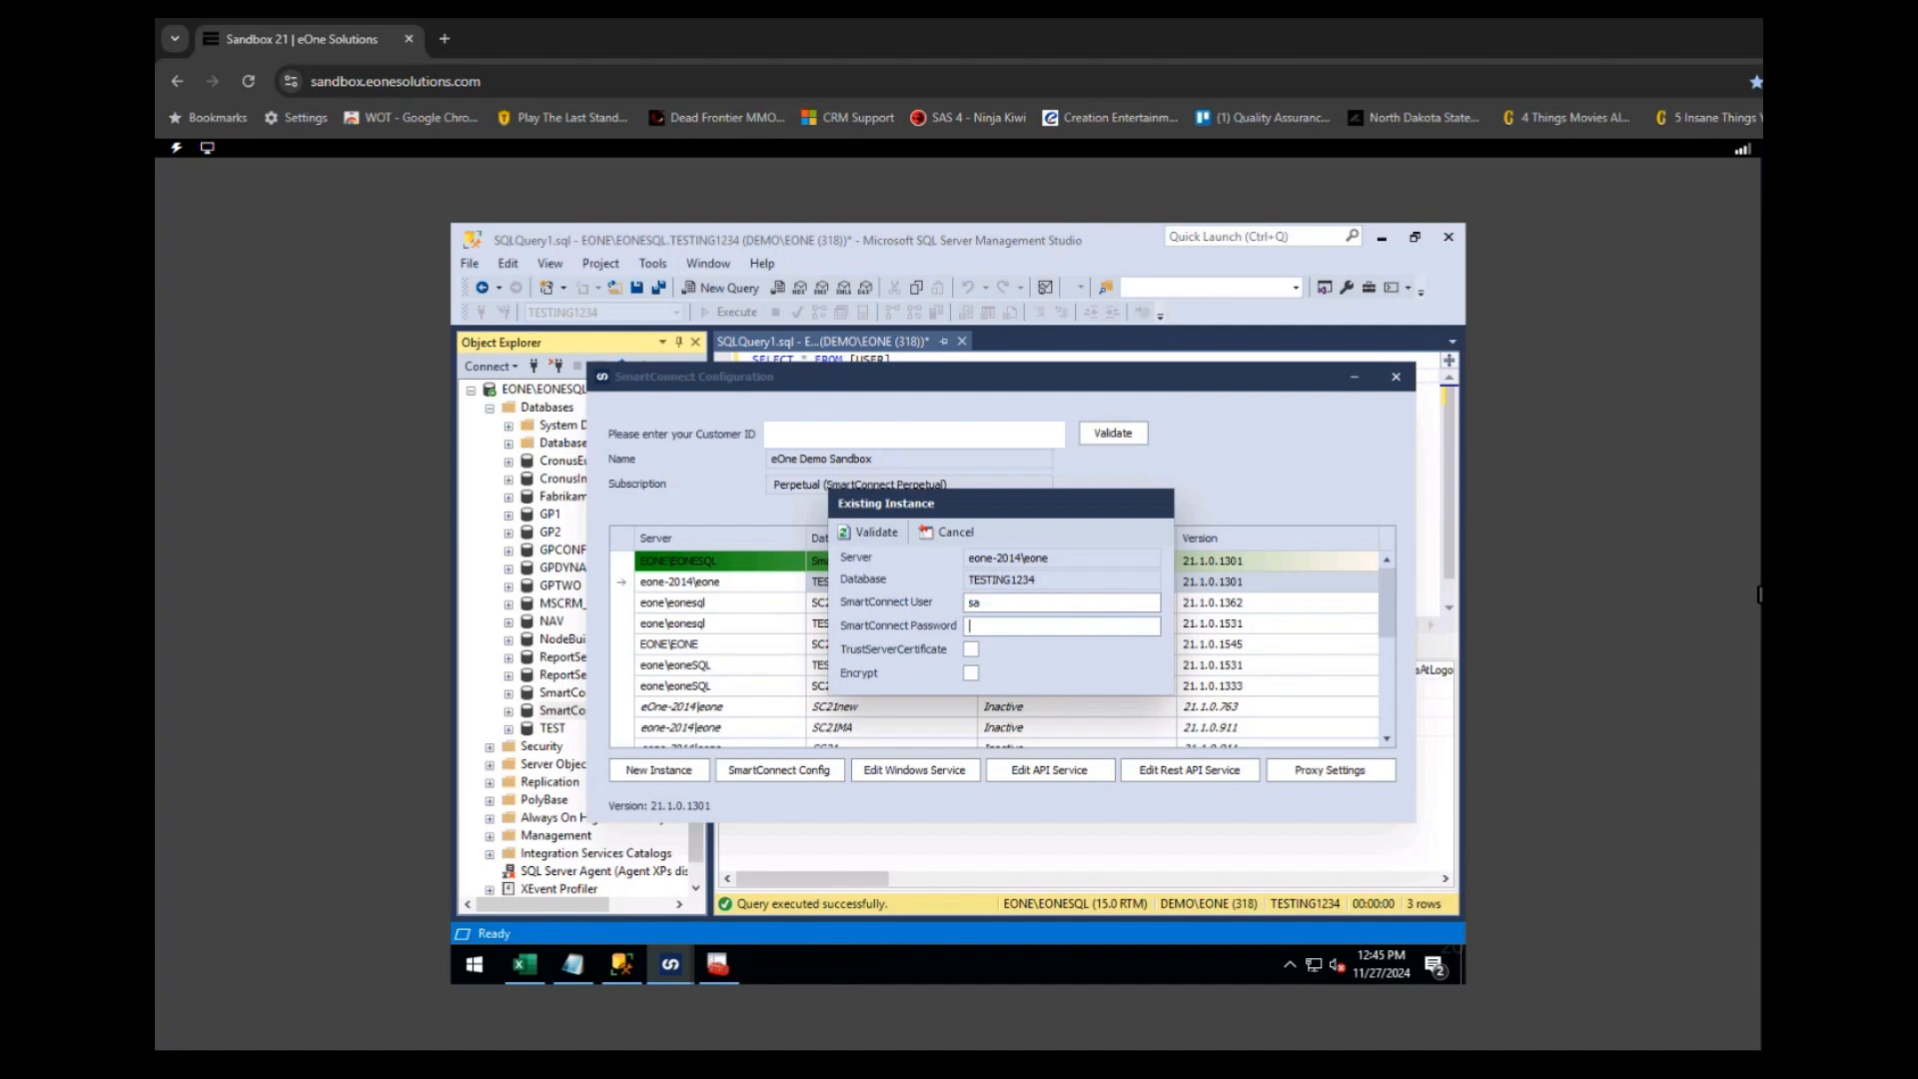
text(**********)
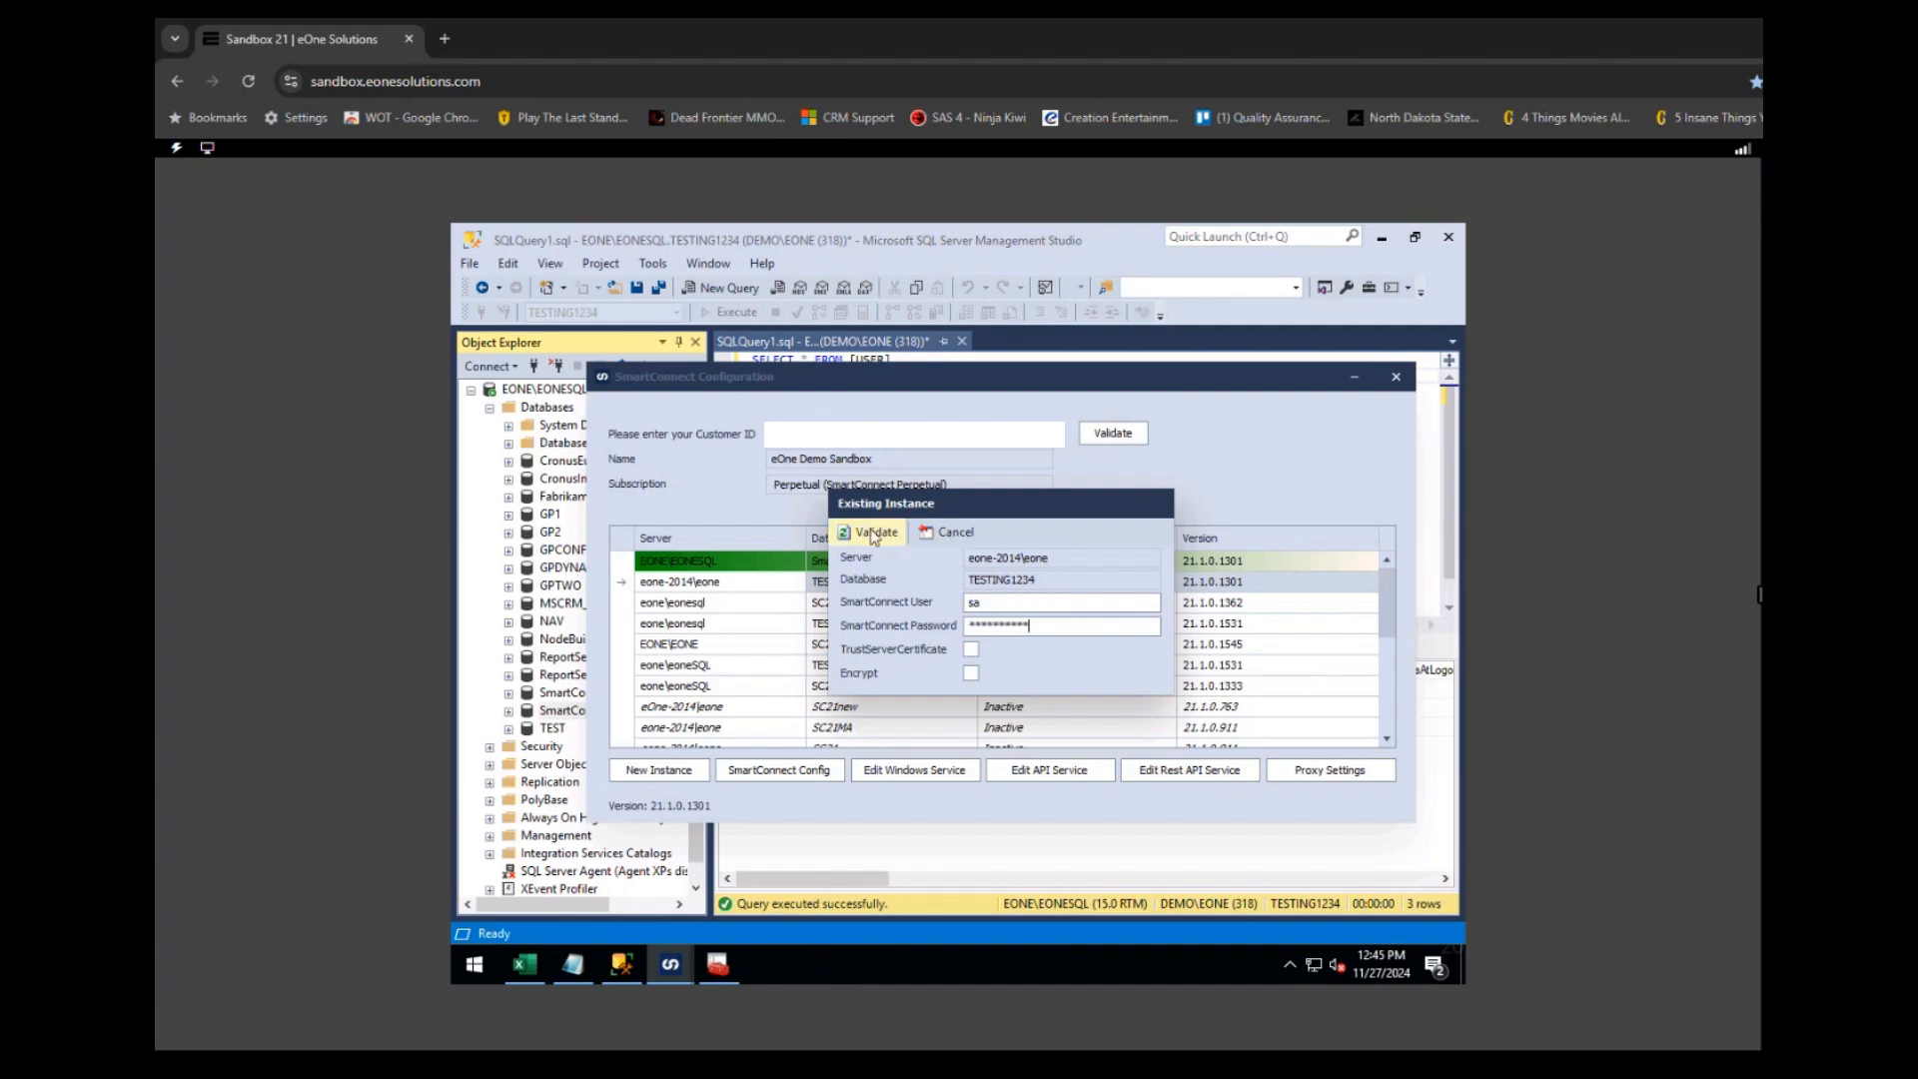
click(877, 535)
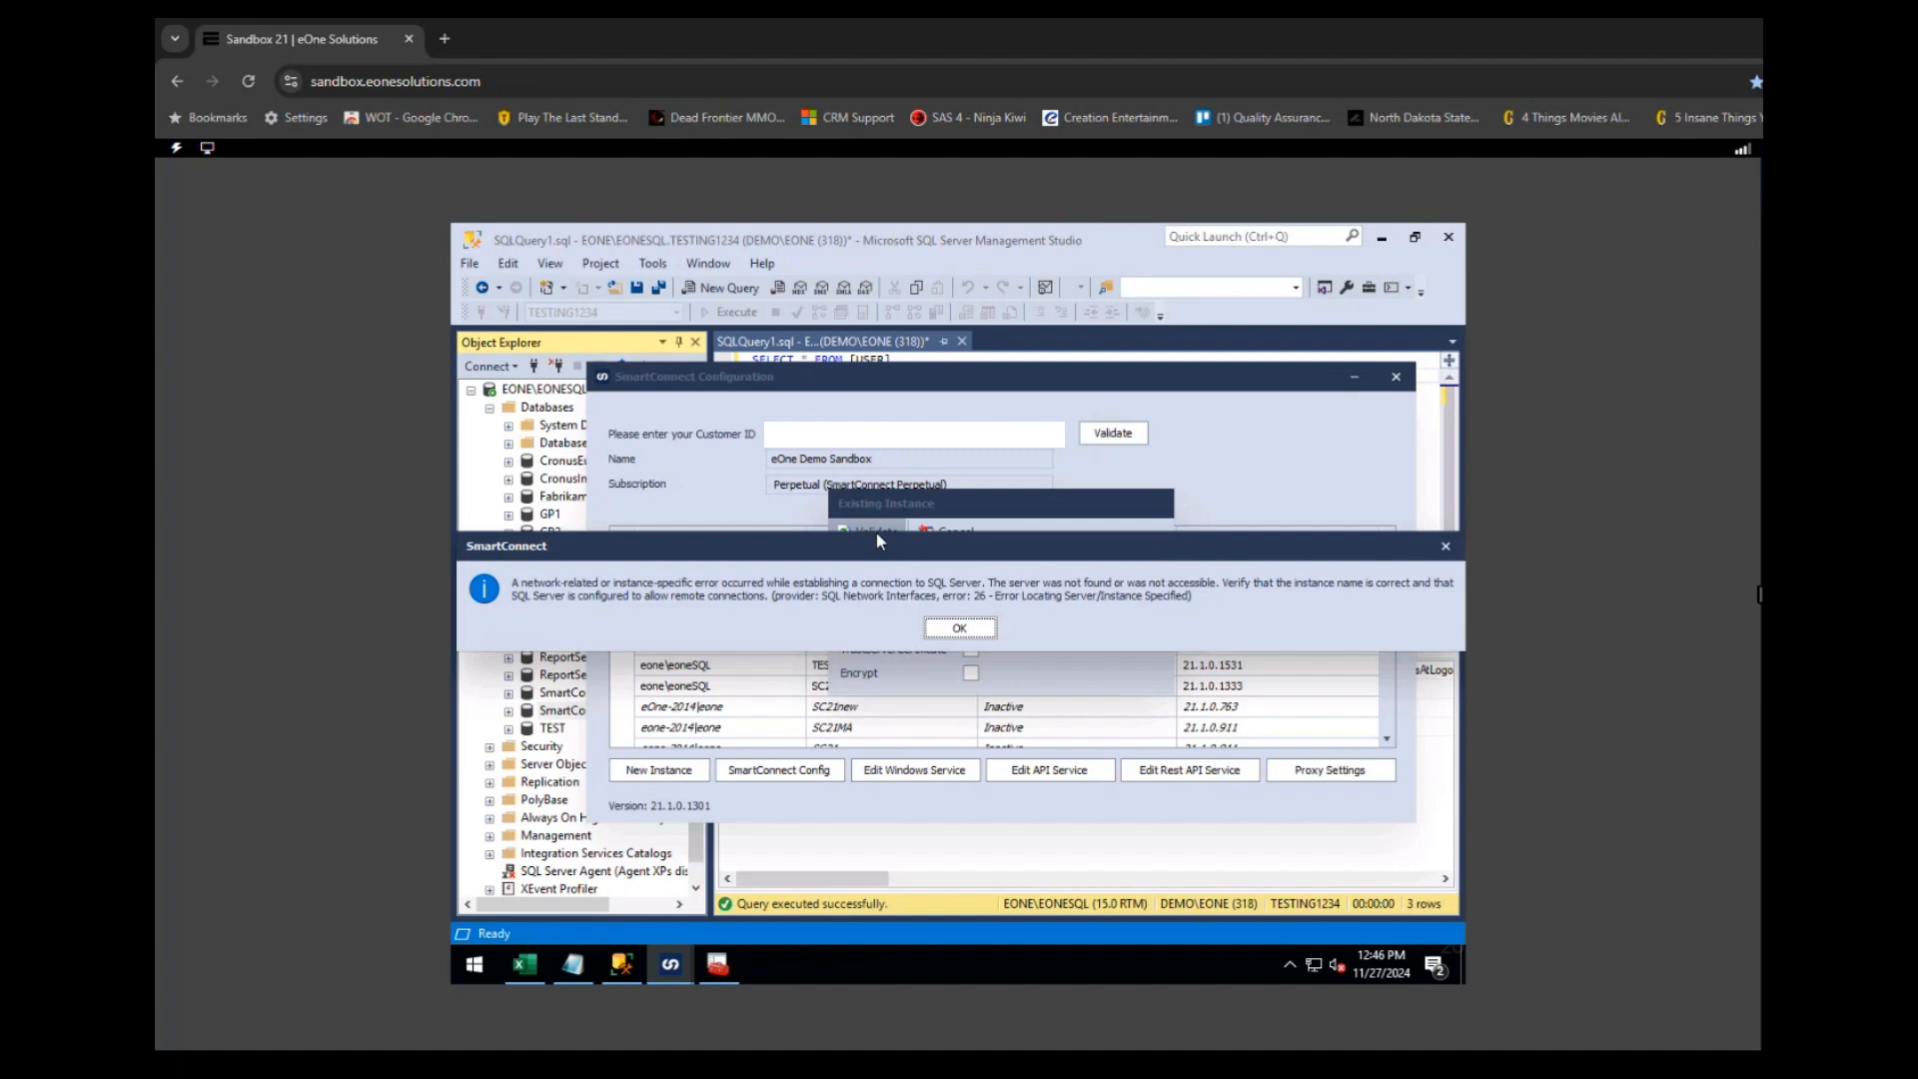
click(961, 632)
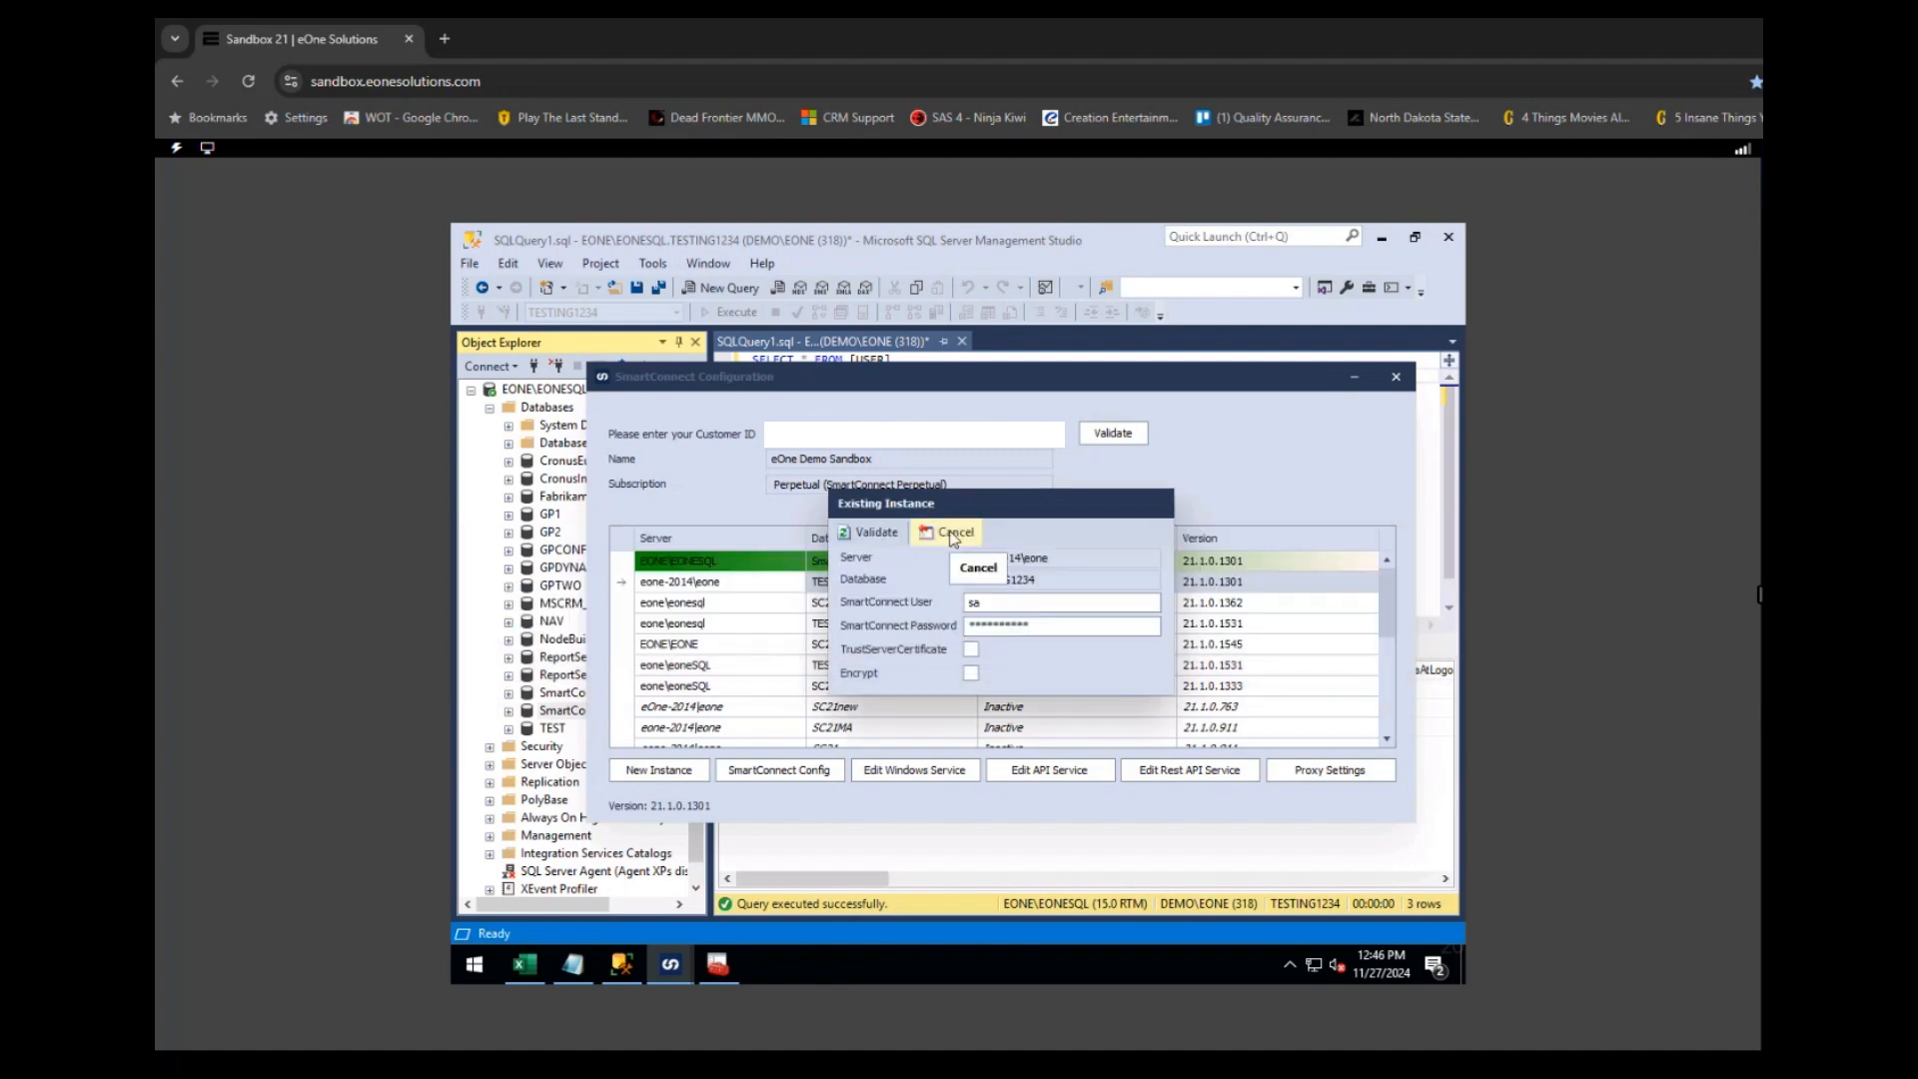
click(952, 537)
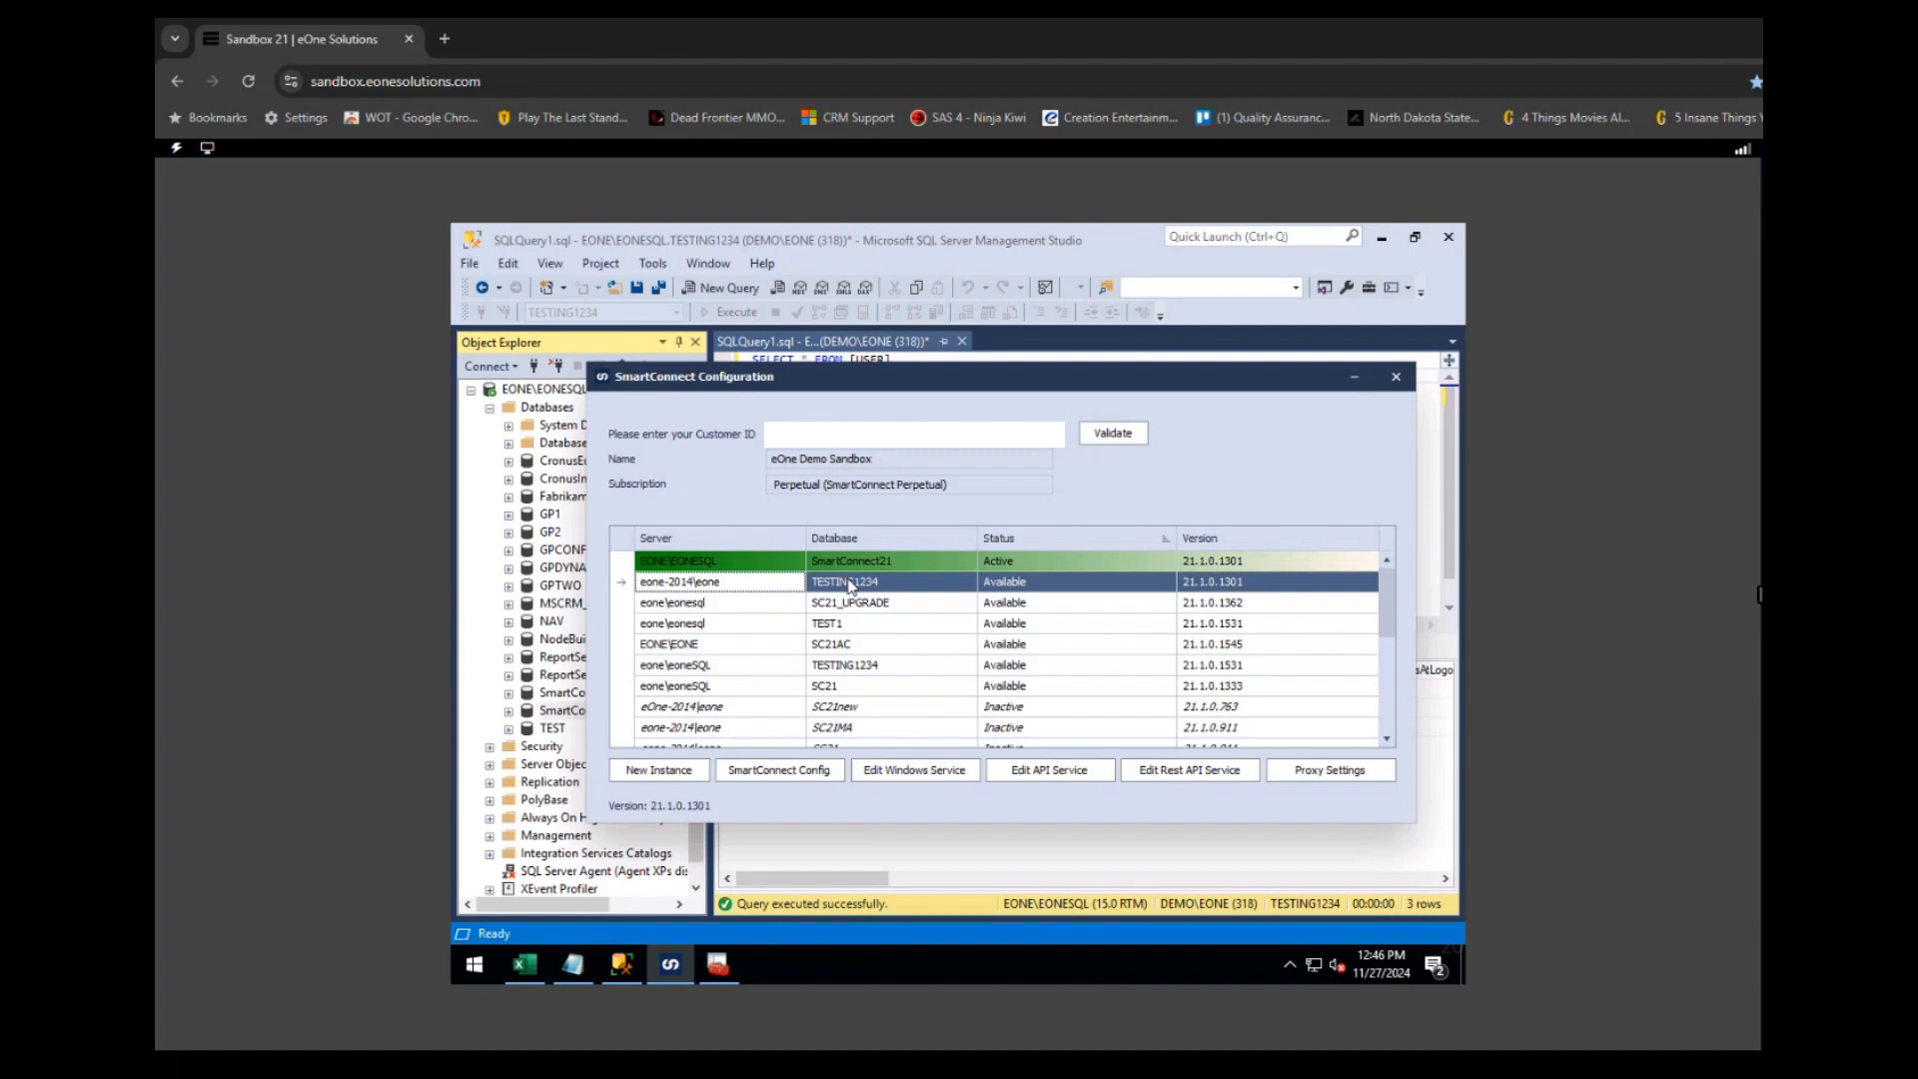
drag(887, 379, 873, 430)
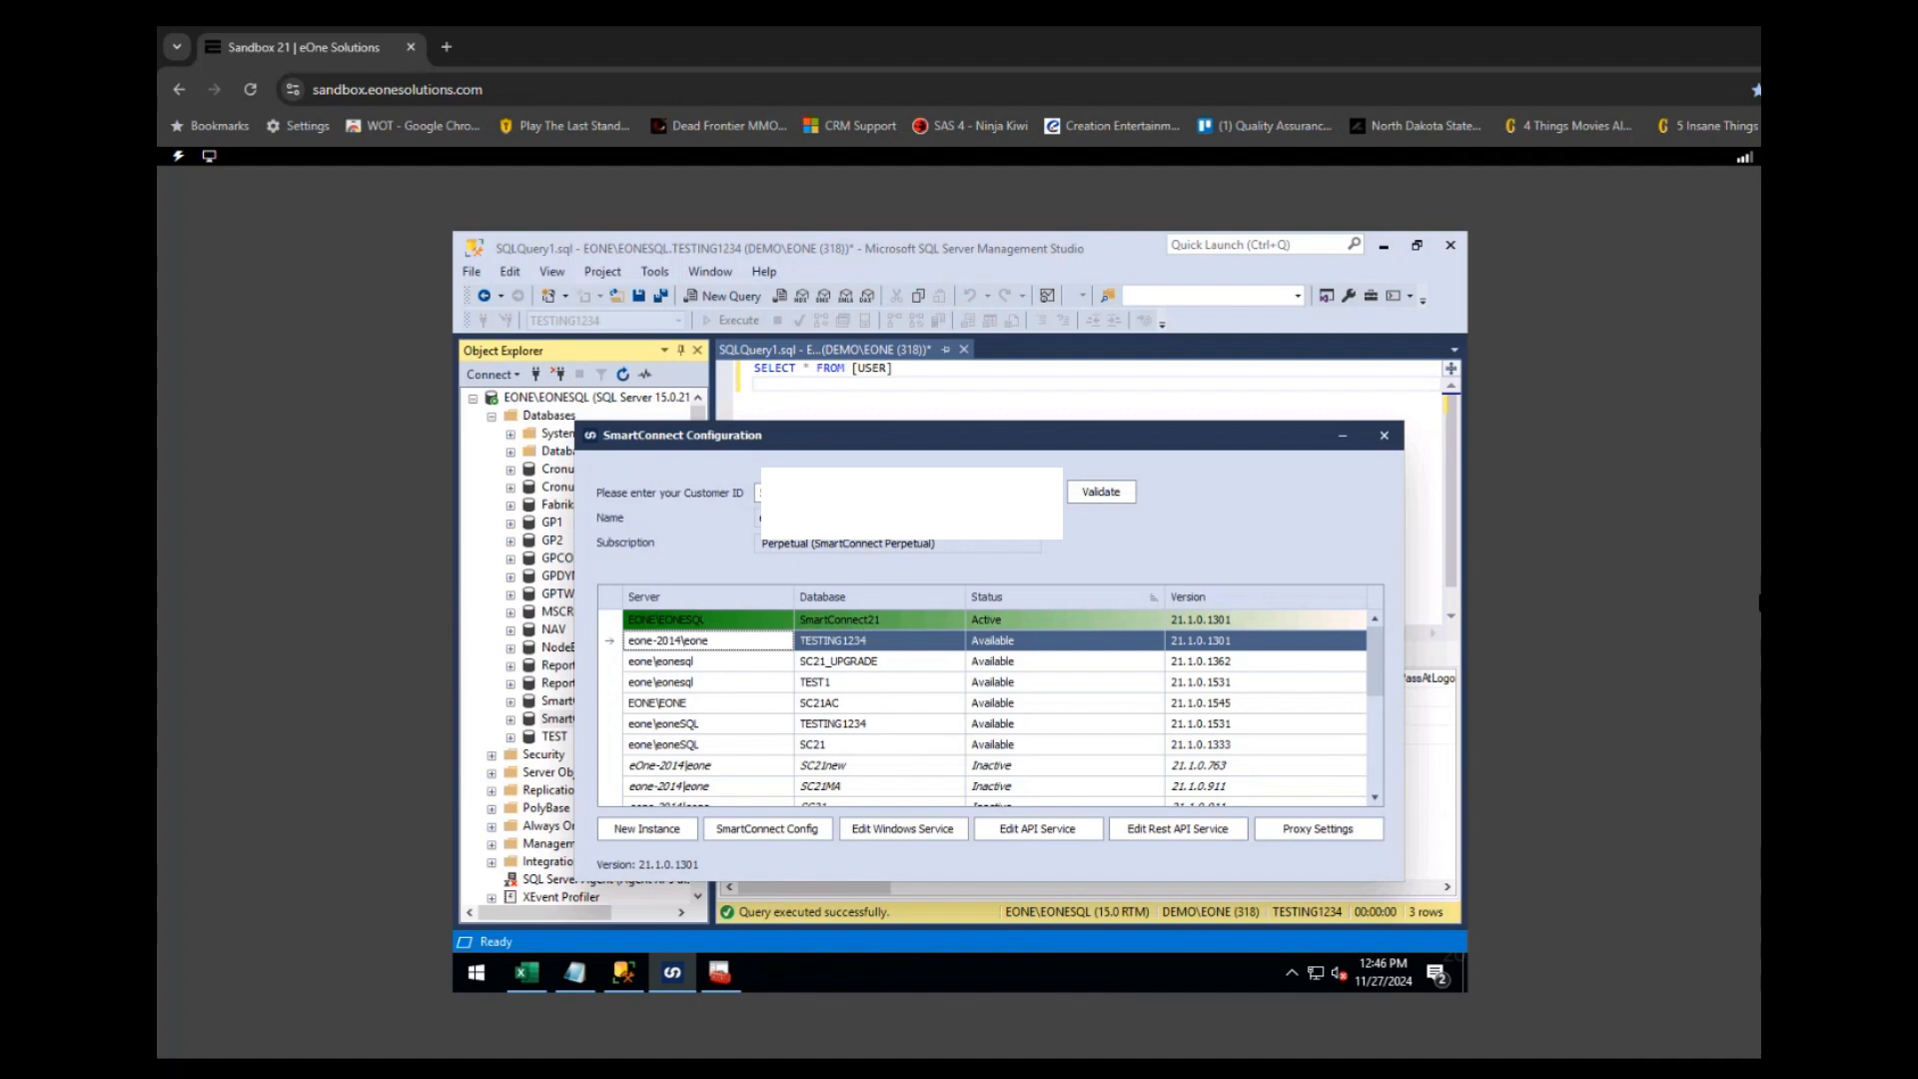
drag(976, 445, 988, 429)
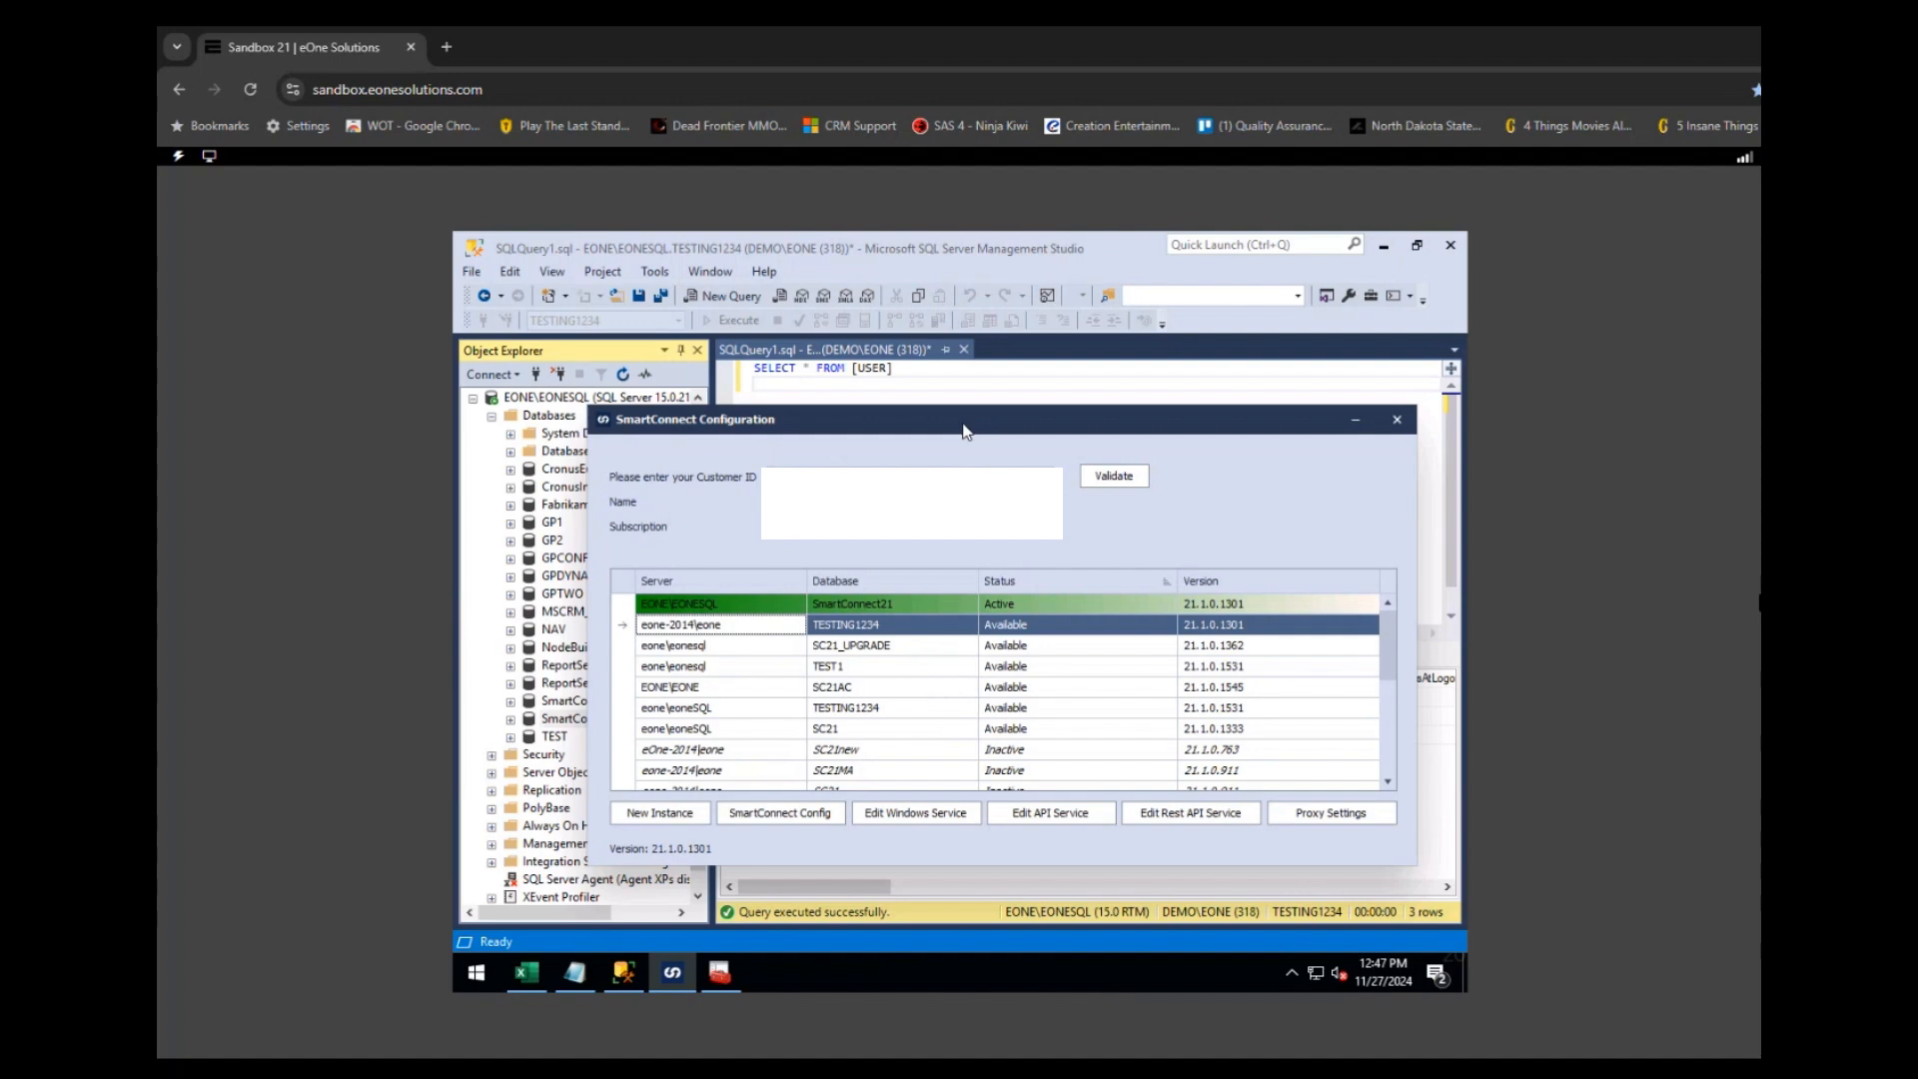
mouse_move(718, 987)
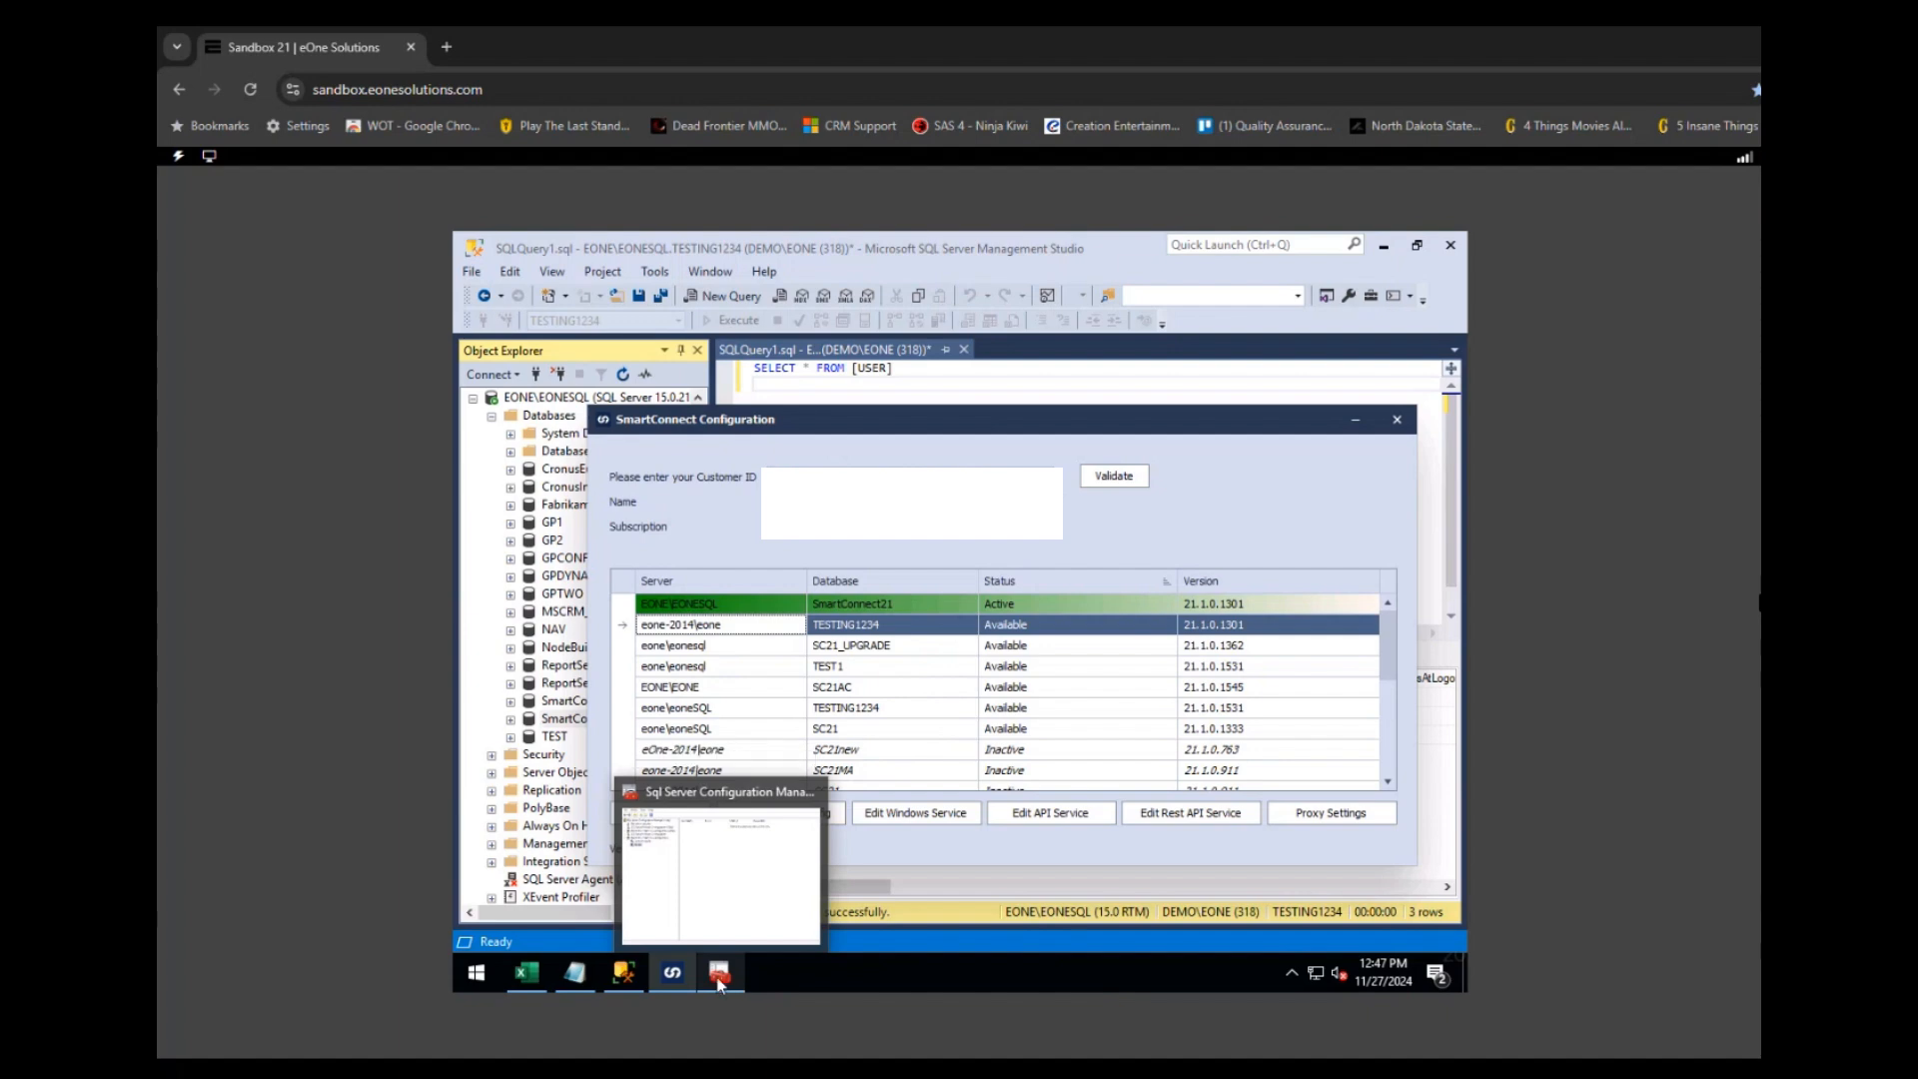
- Begin a New Alias under the SQL Native Client 11.0 Configuration Aliases node
click(719, 983)
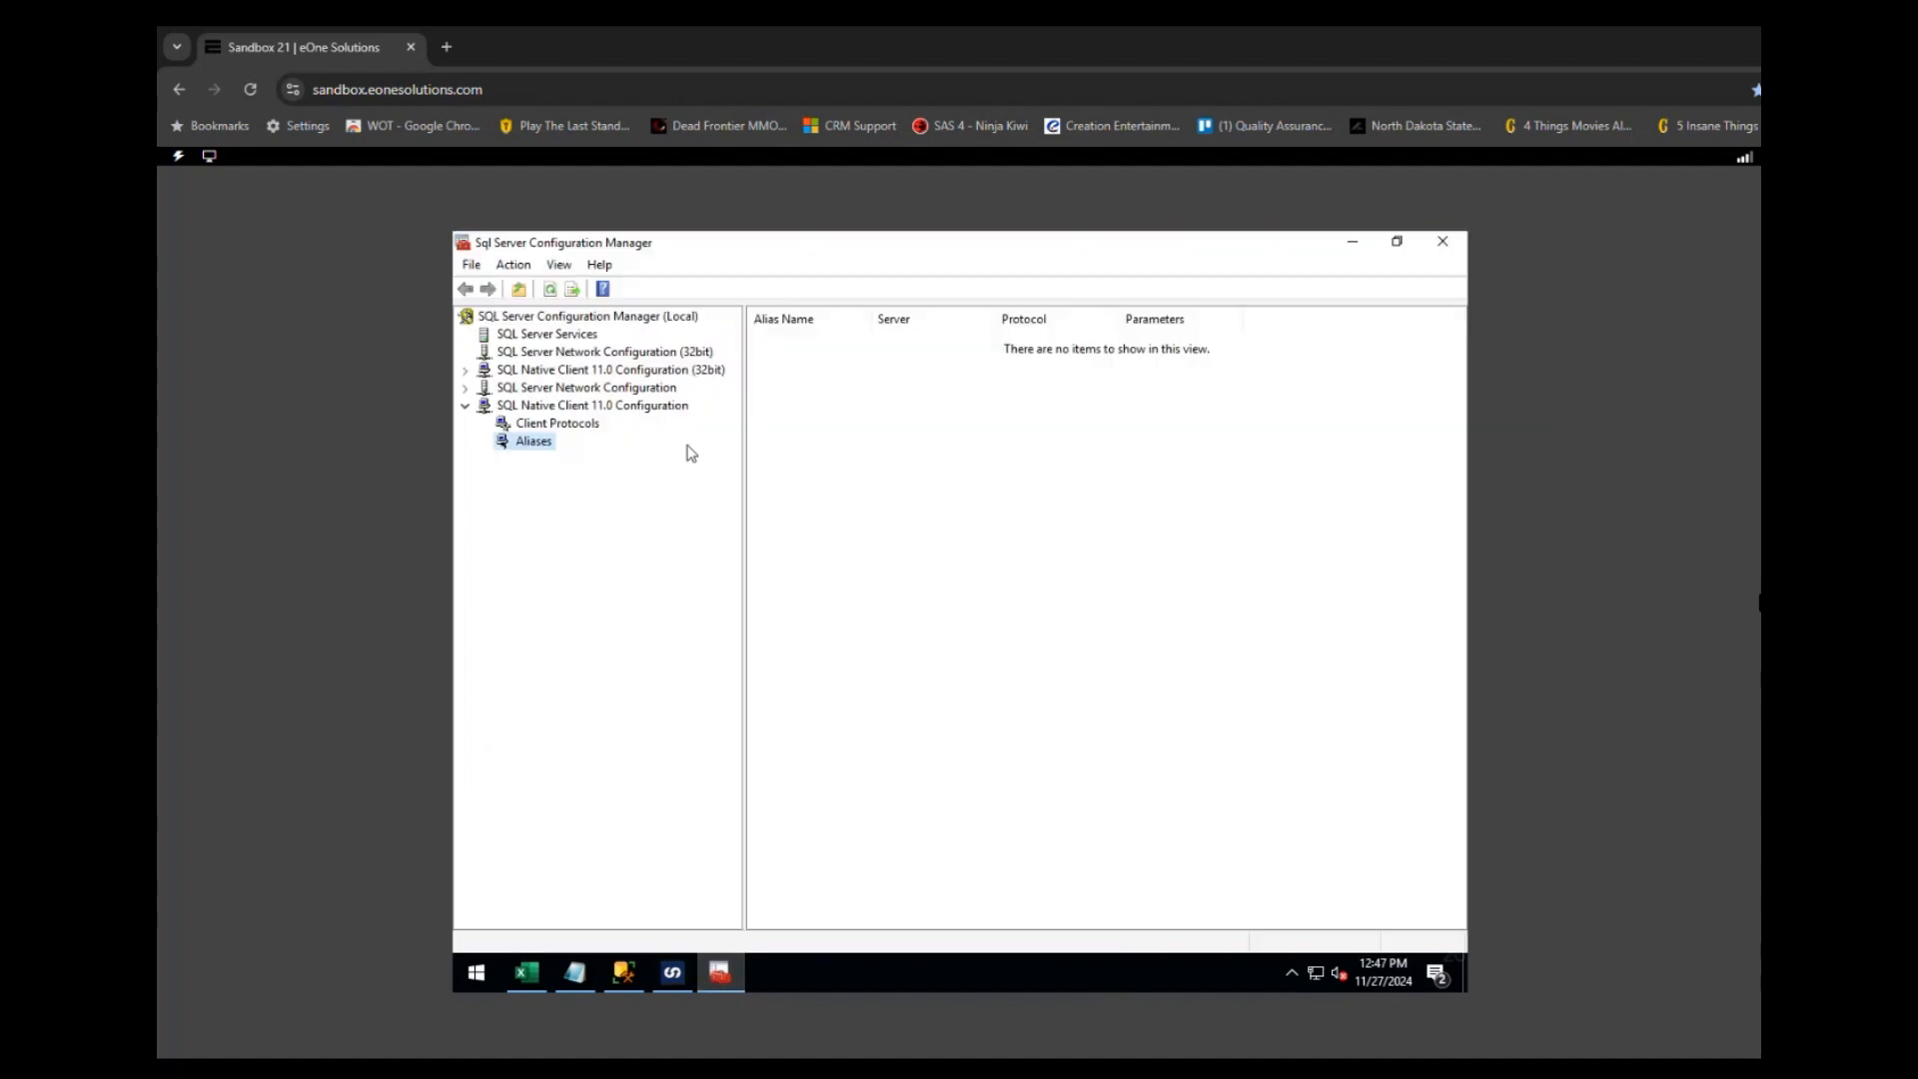
right_click(540, 448)
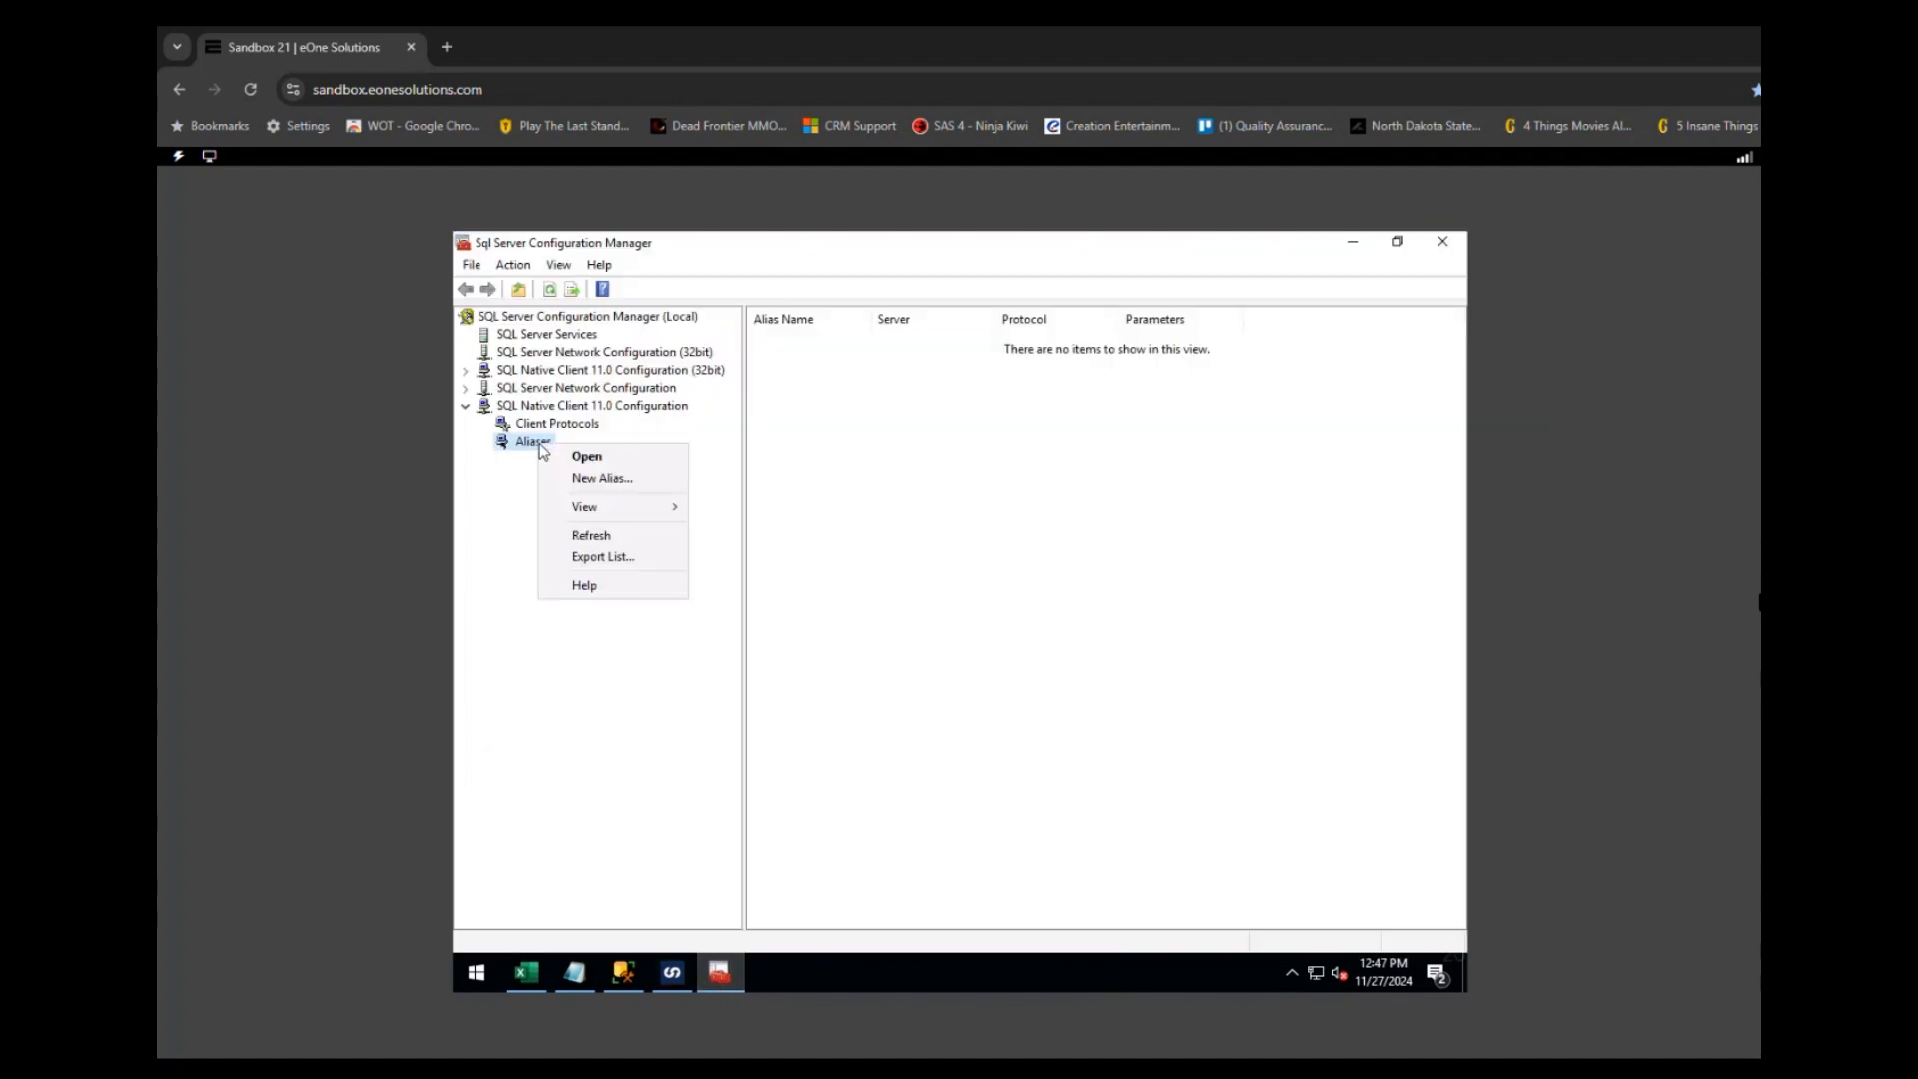
click(619, 408)
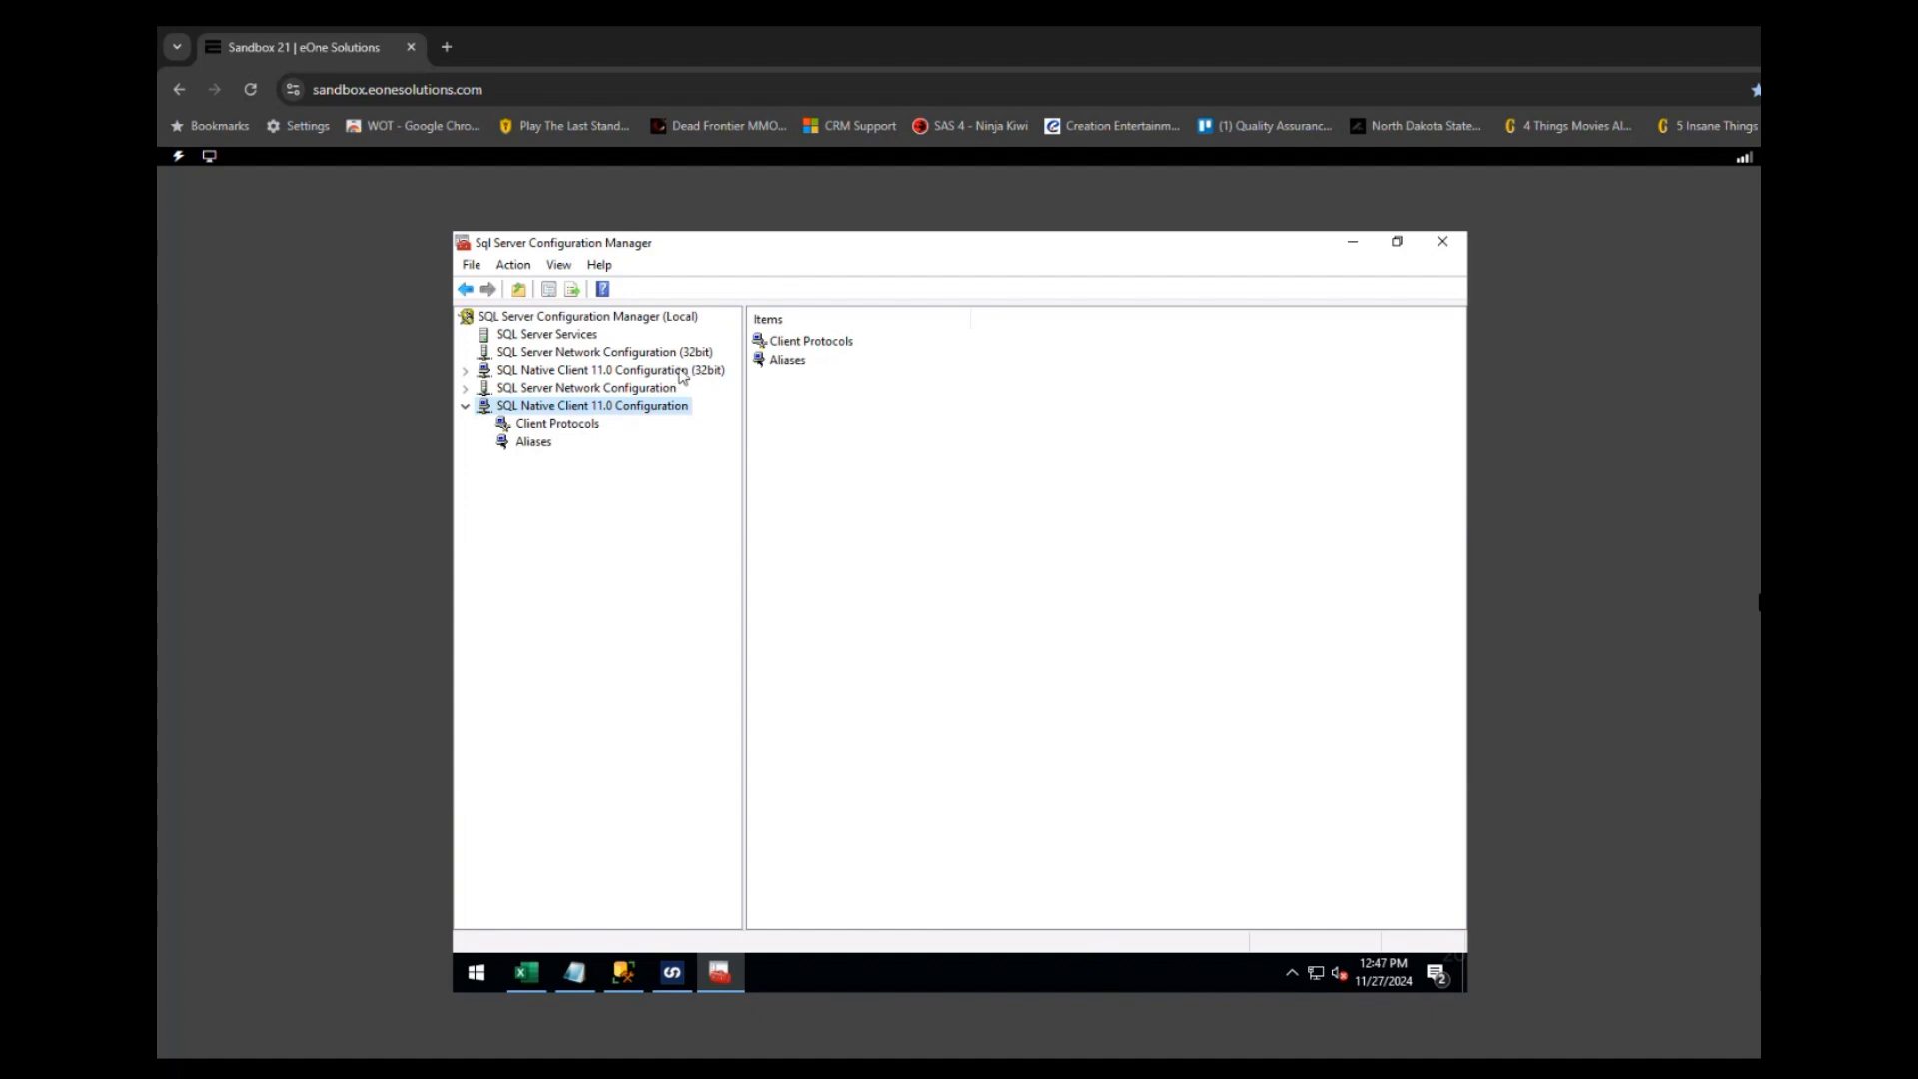
click(536, 445)
right_click(537, 450)
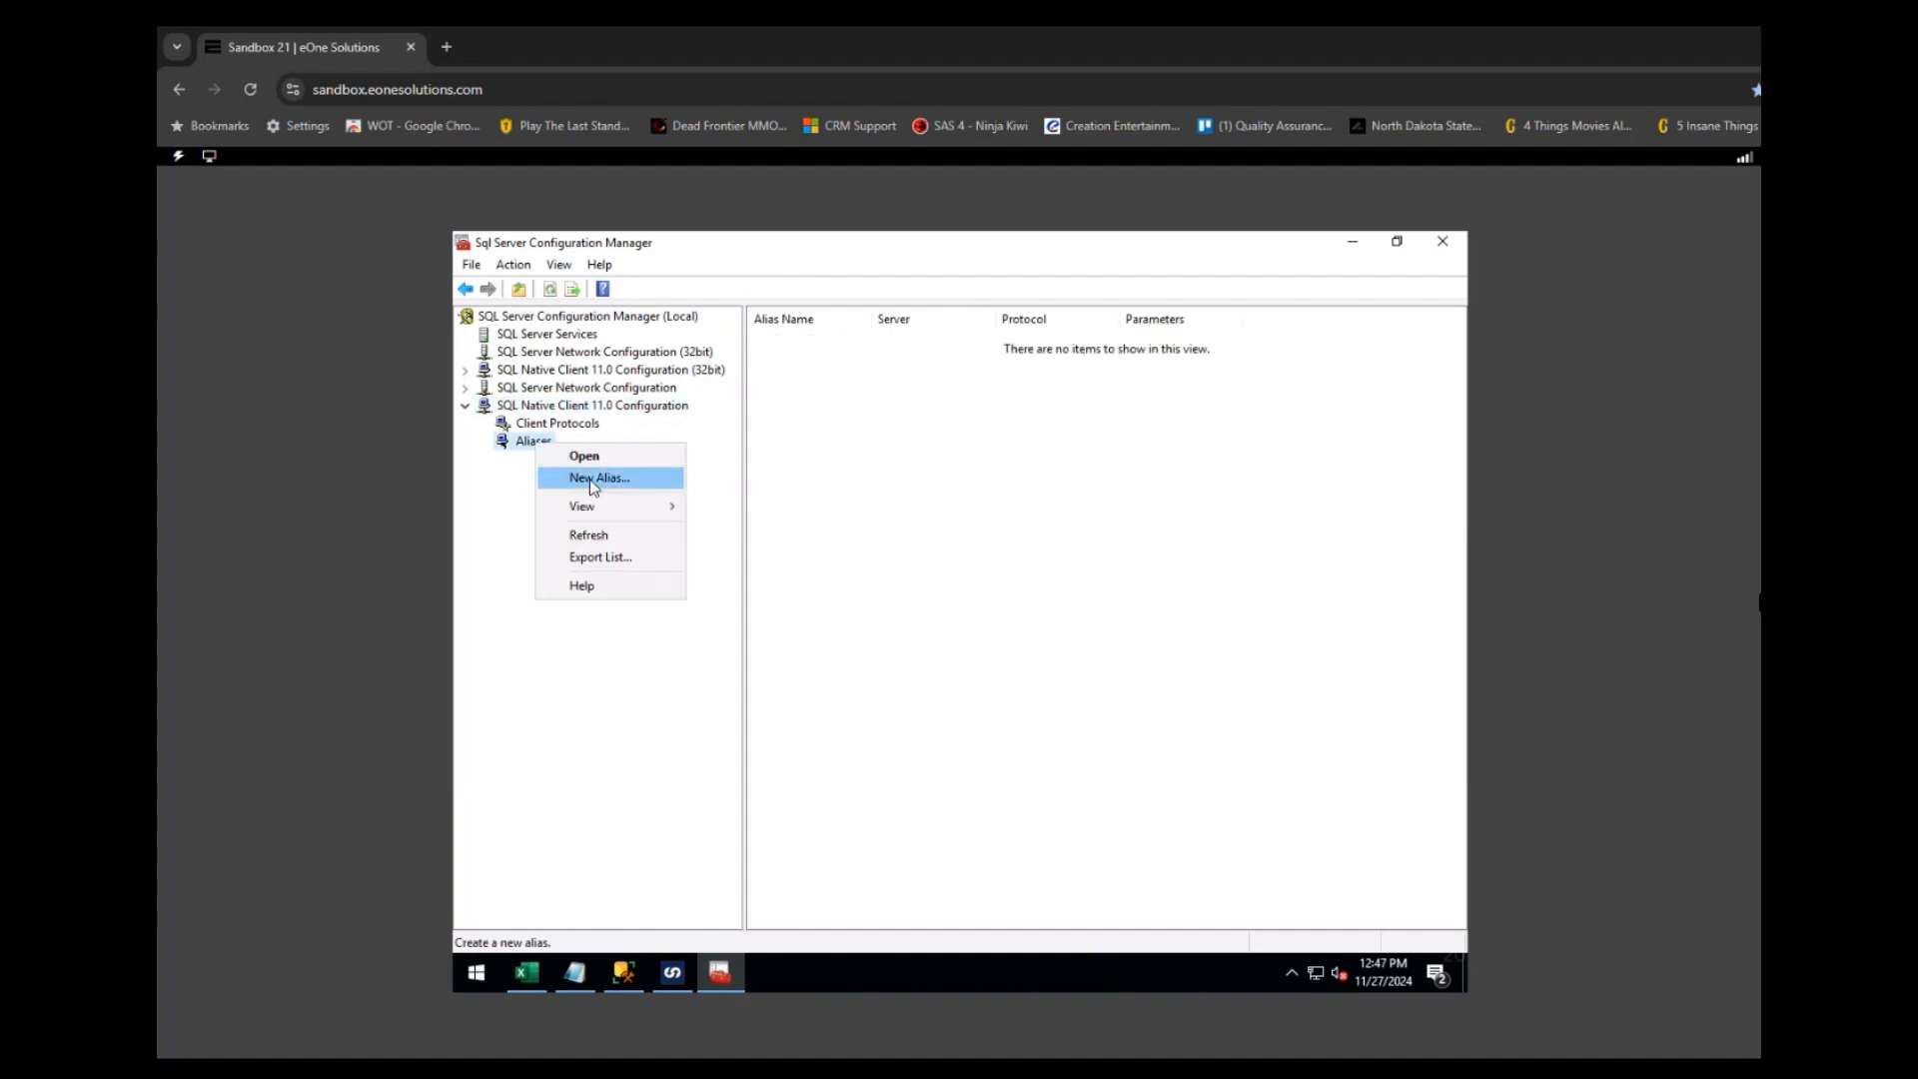
click(586, 475)
- Add alias eone-2014\eone pointing to server EONE\EONESQL, then minimize Configuration Manager
drag(1045, 446, 965, 446)
text(eone-2014)
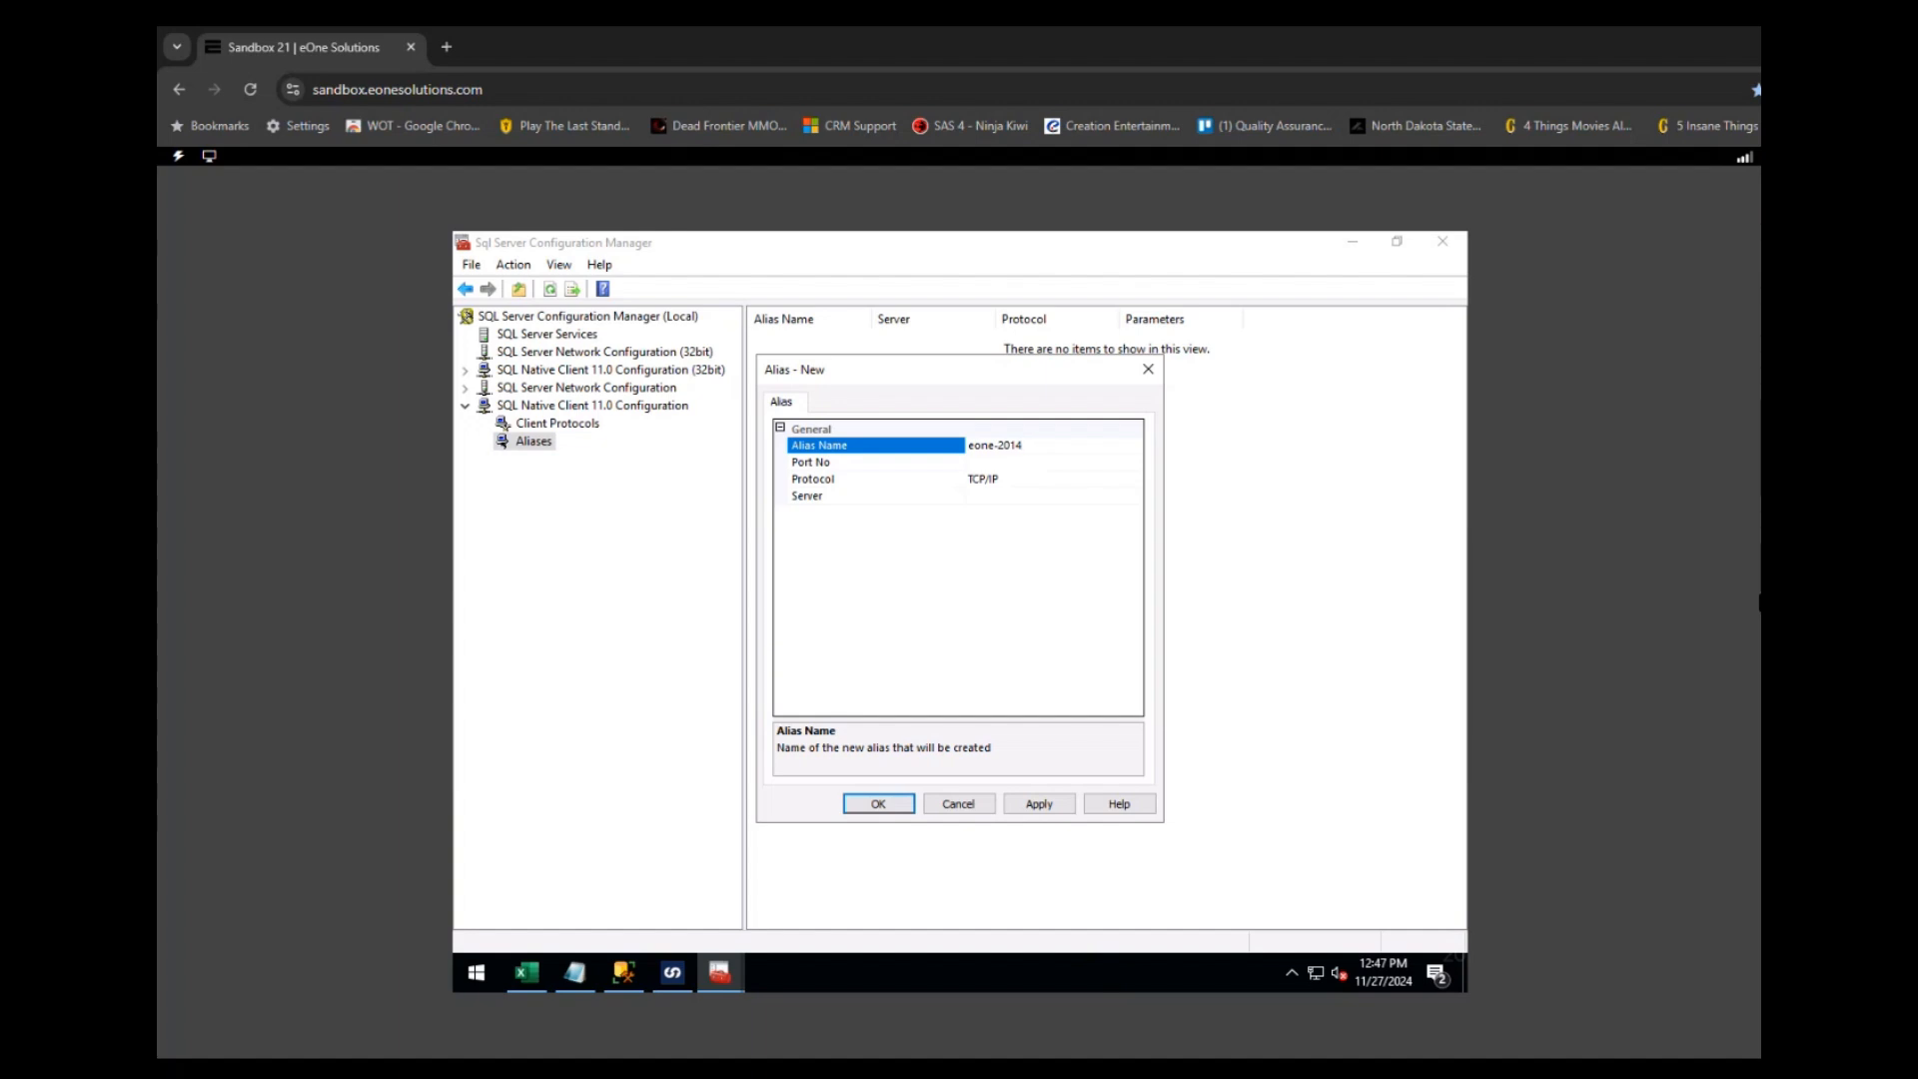
text(\eone)
click(1007, 499)
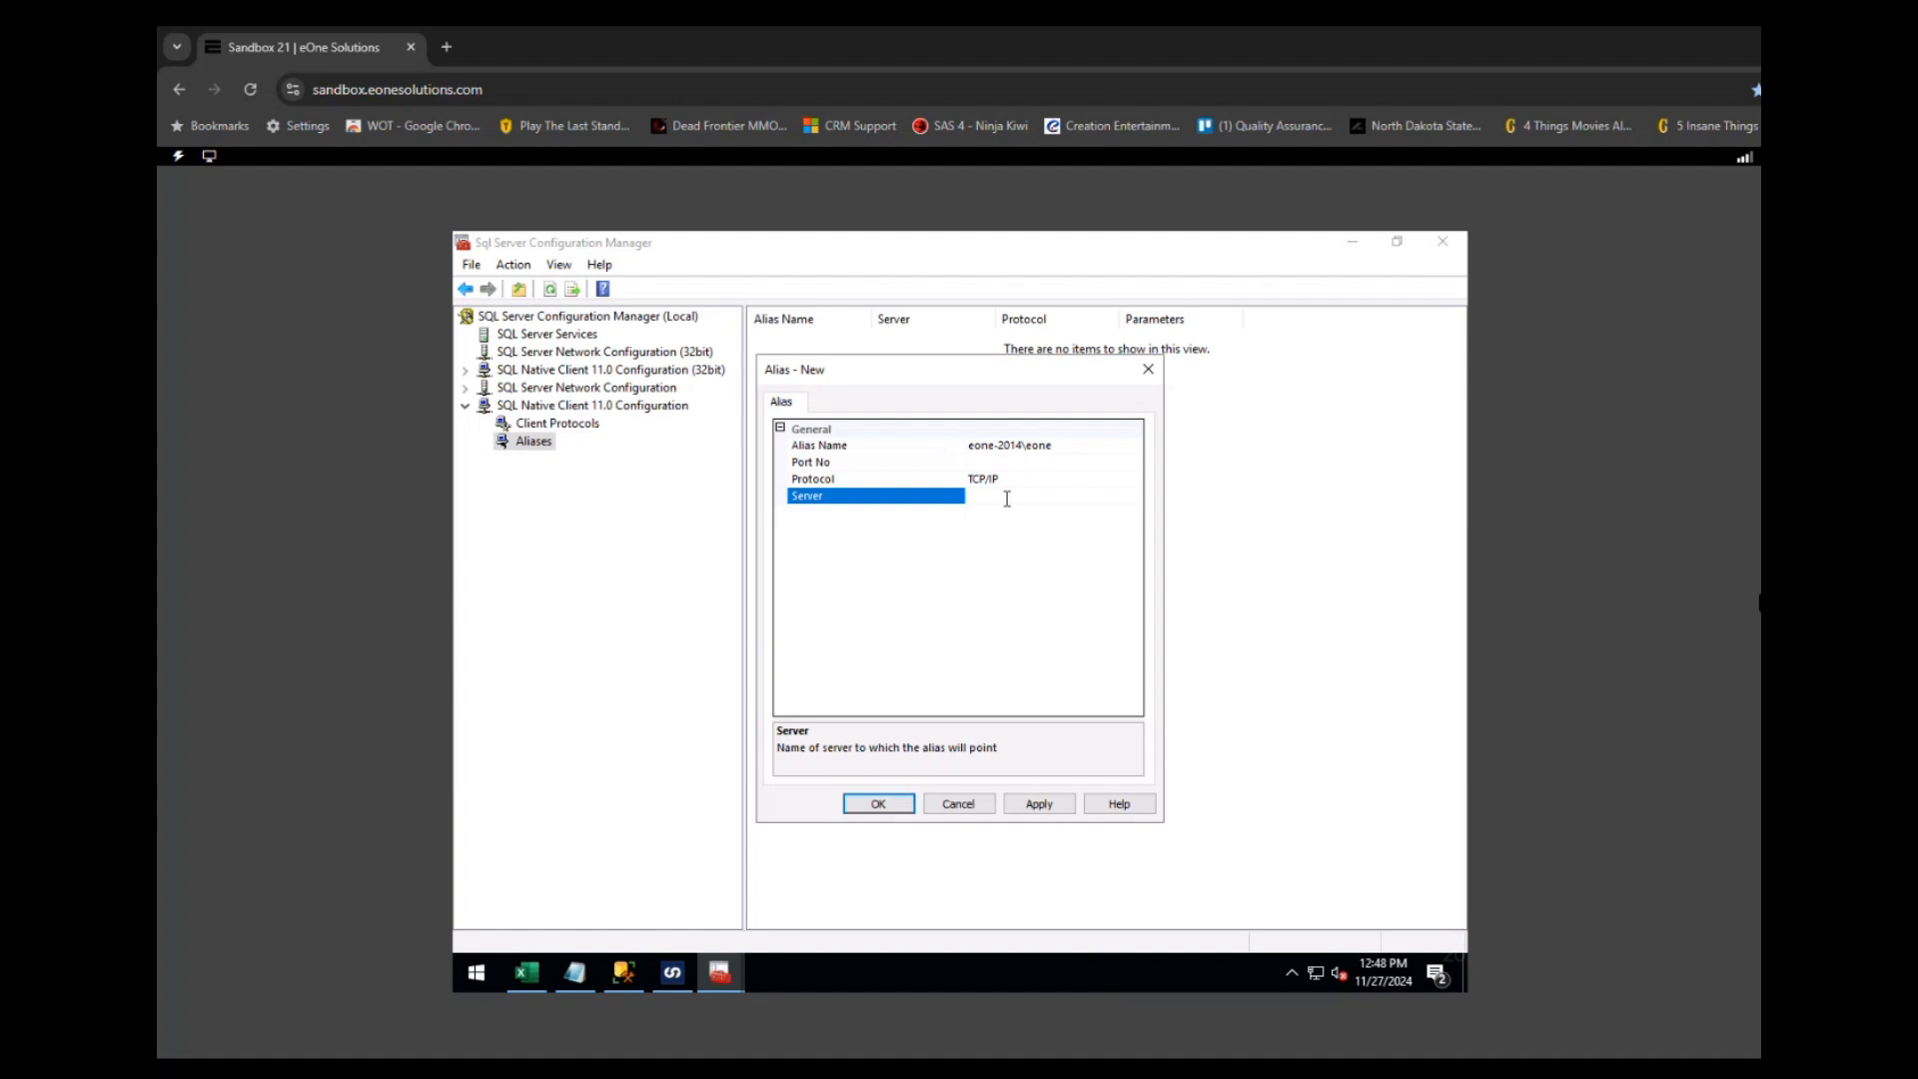
click(624, 977)
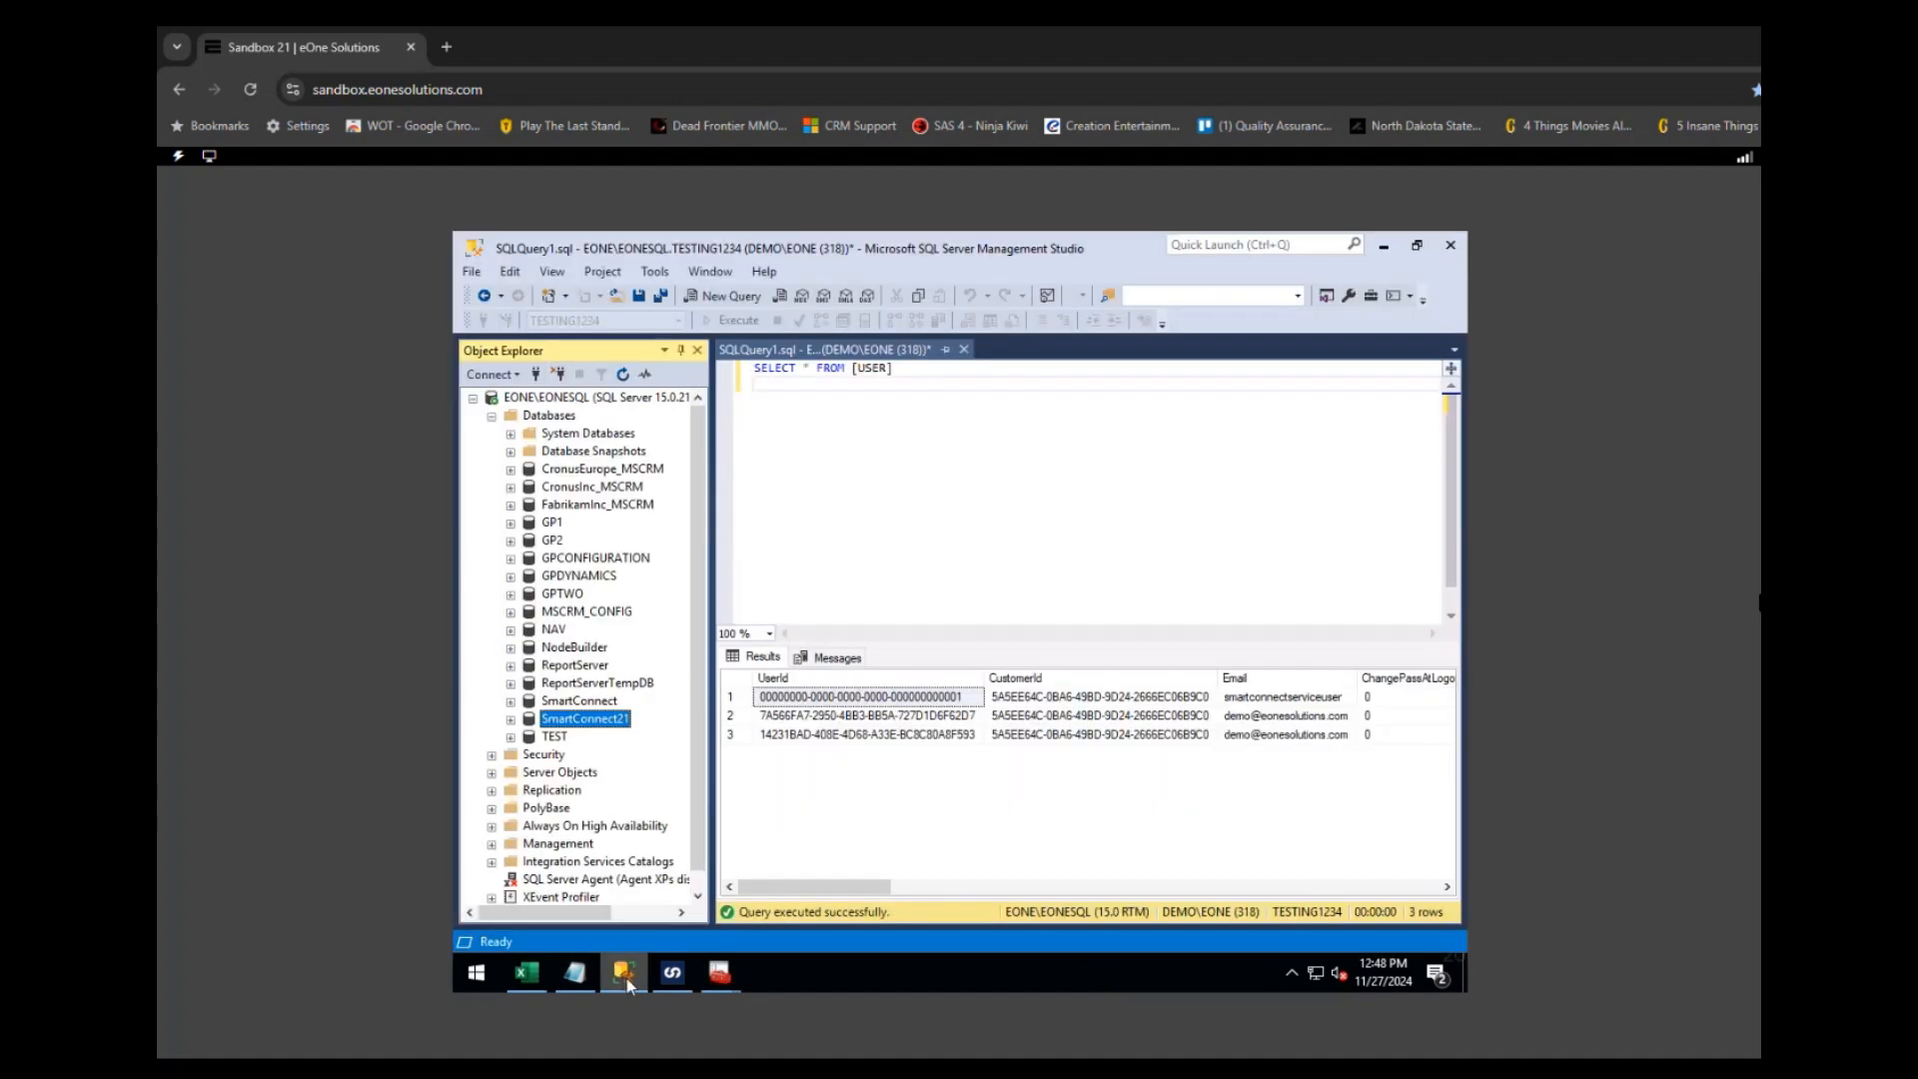
click(627, 981)
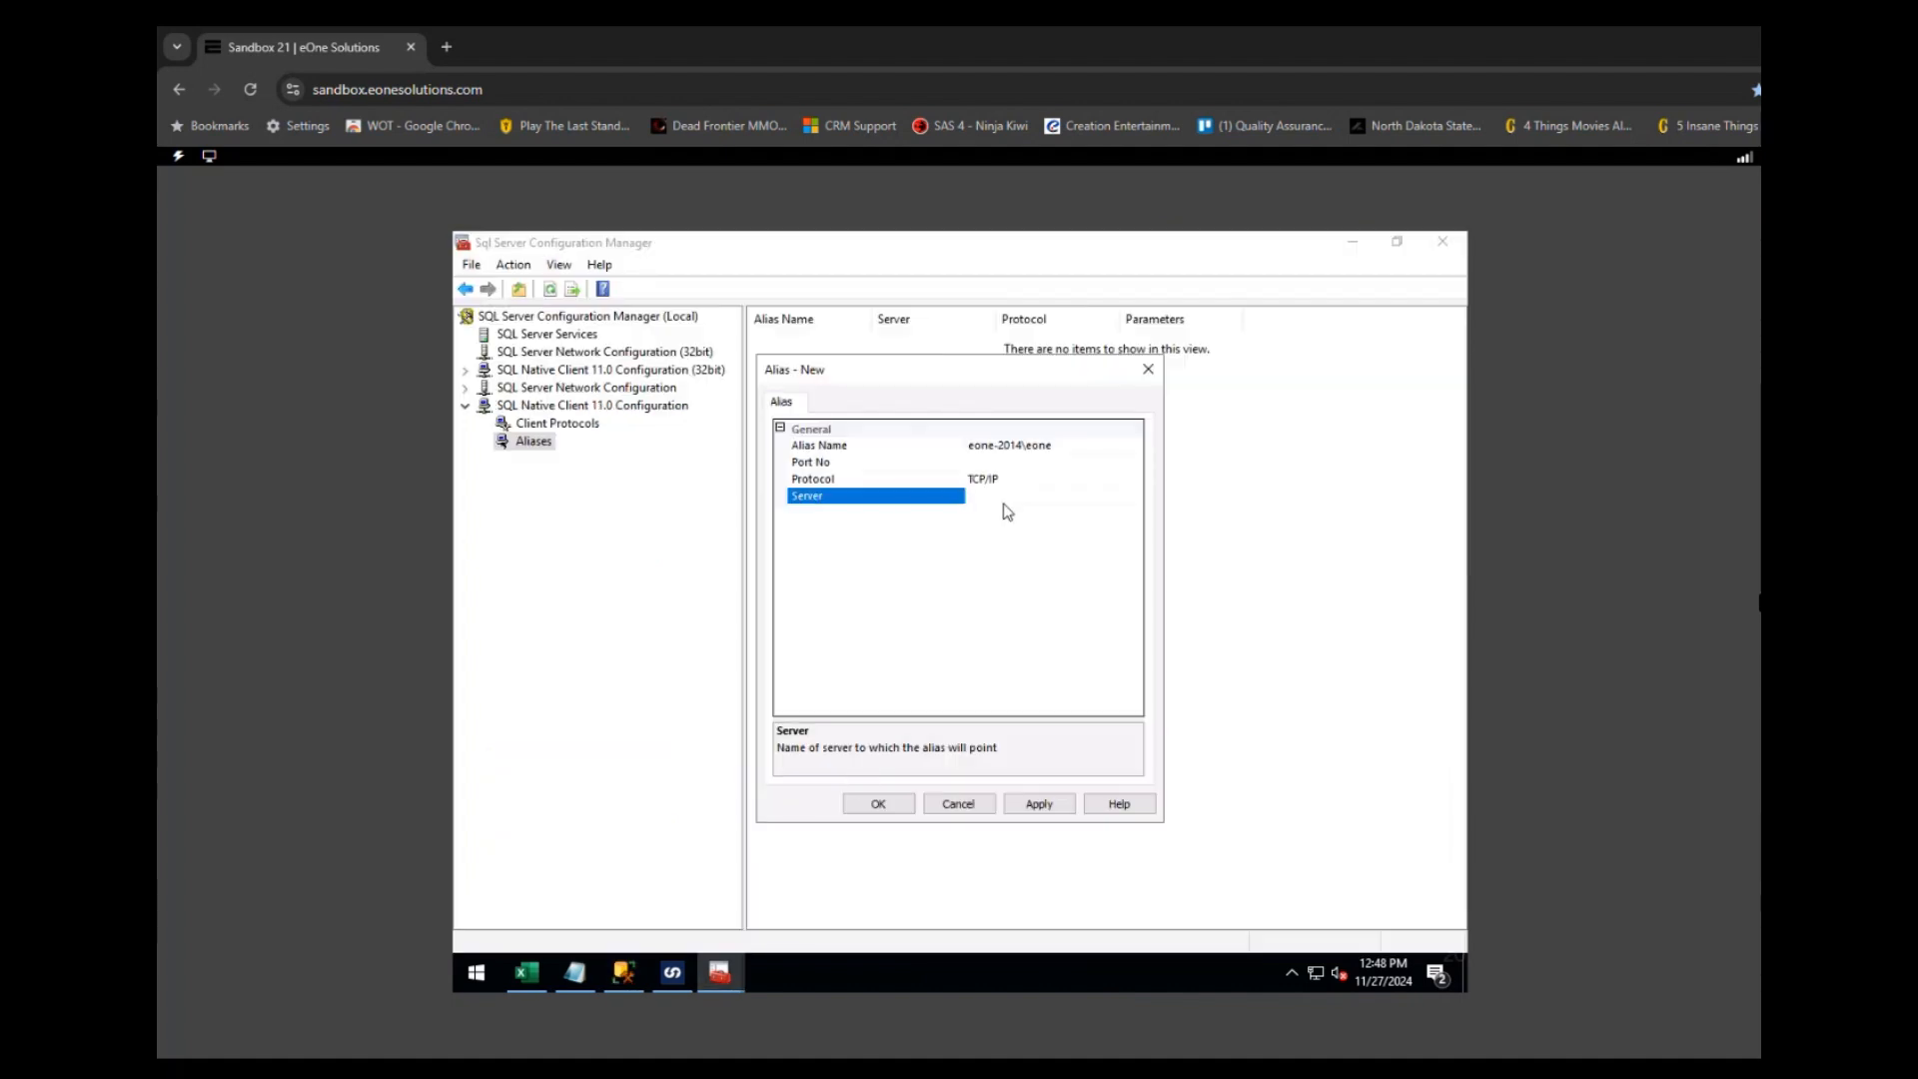
text(EONE\EONESQL)
click(883, 805)
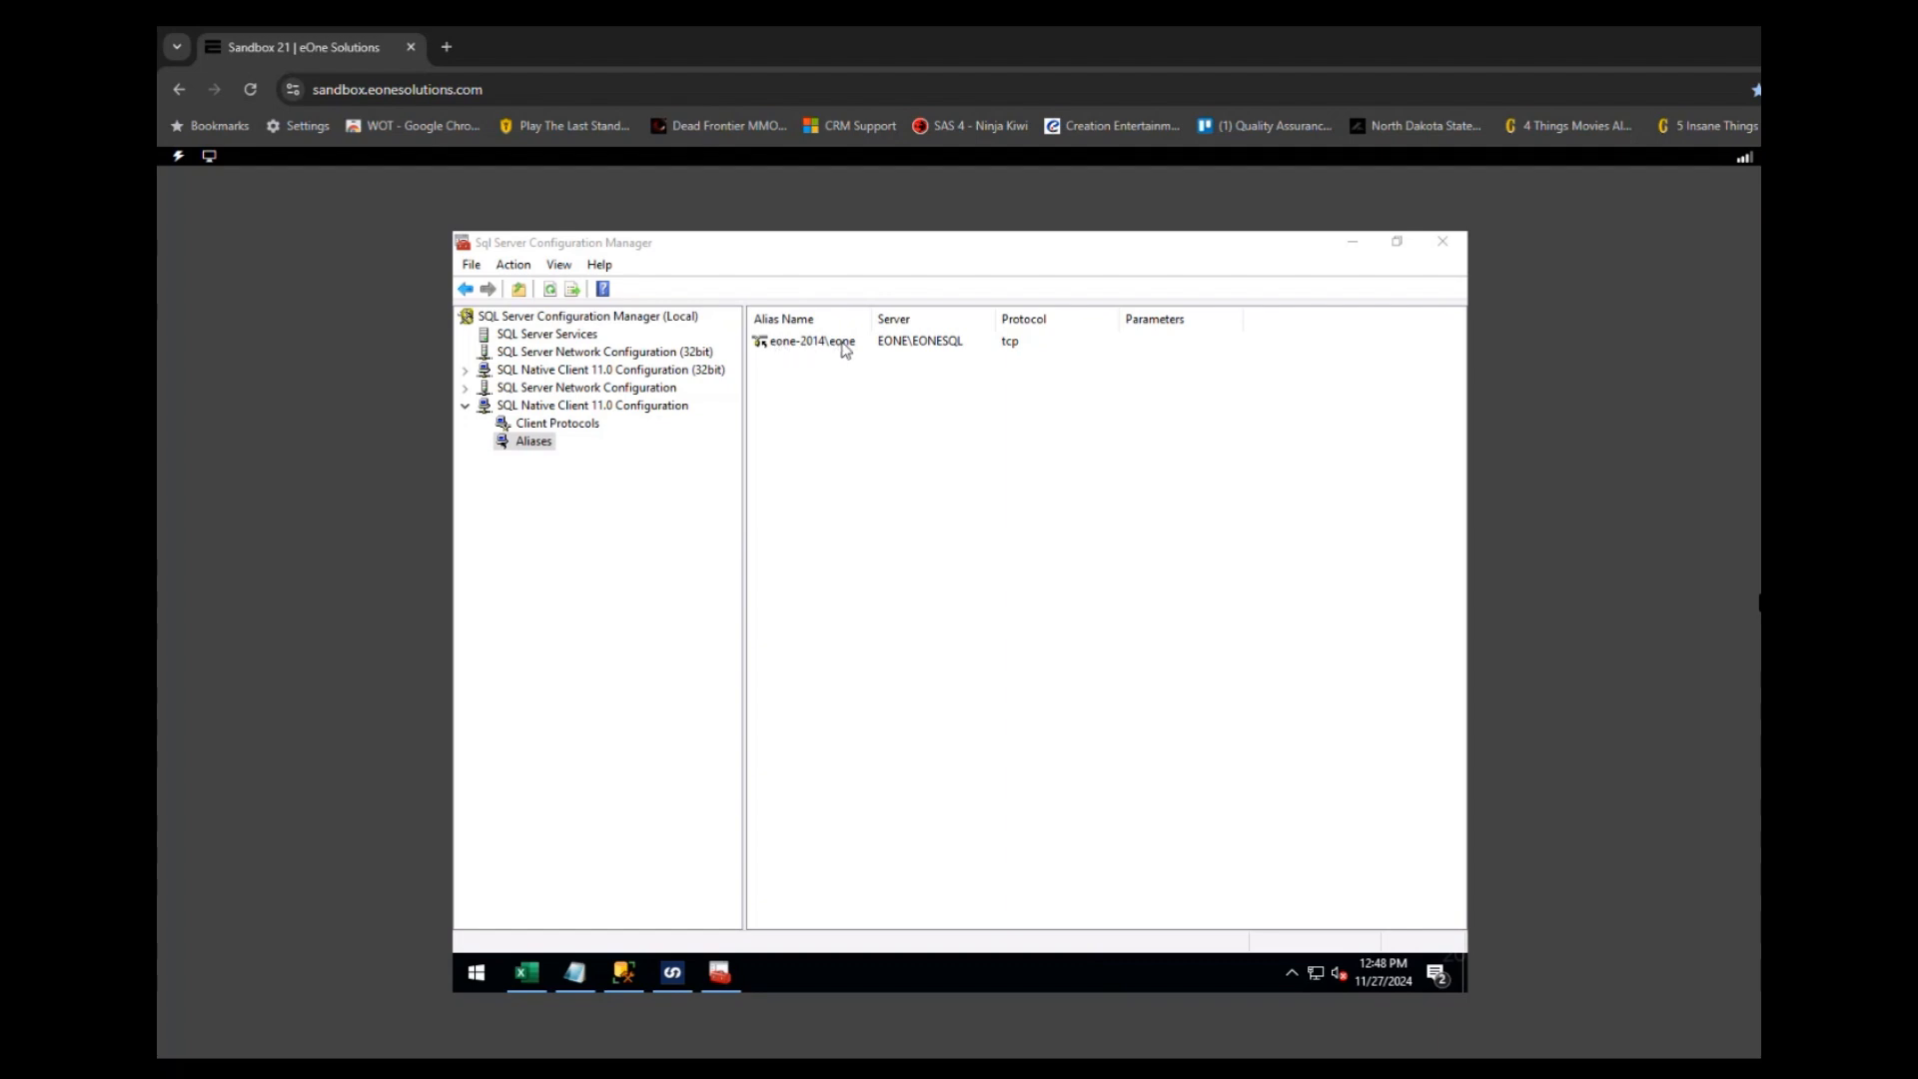
click(1355, 244)
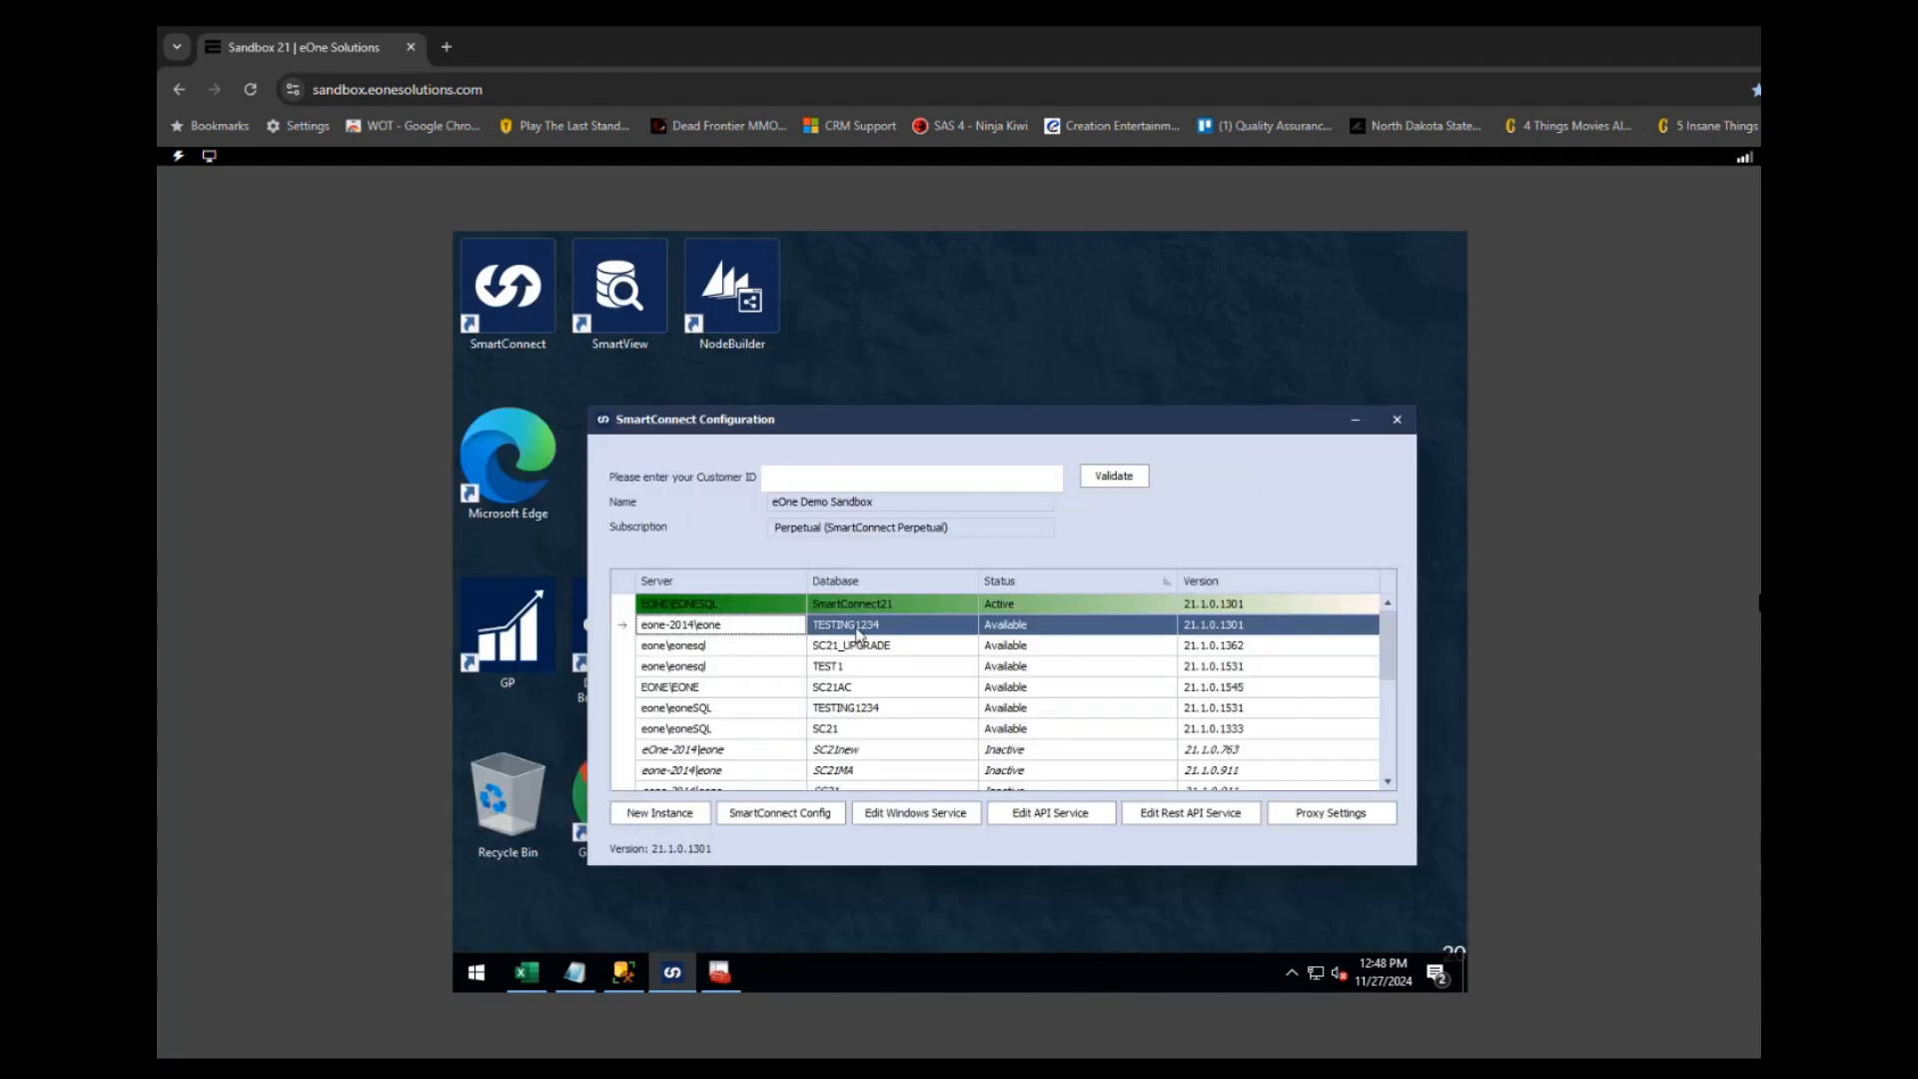
- Create a new database named TESTING1234 with default owner and files
click(625, 974)
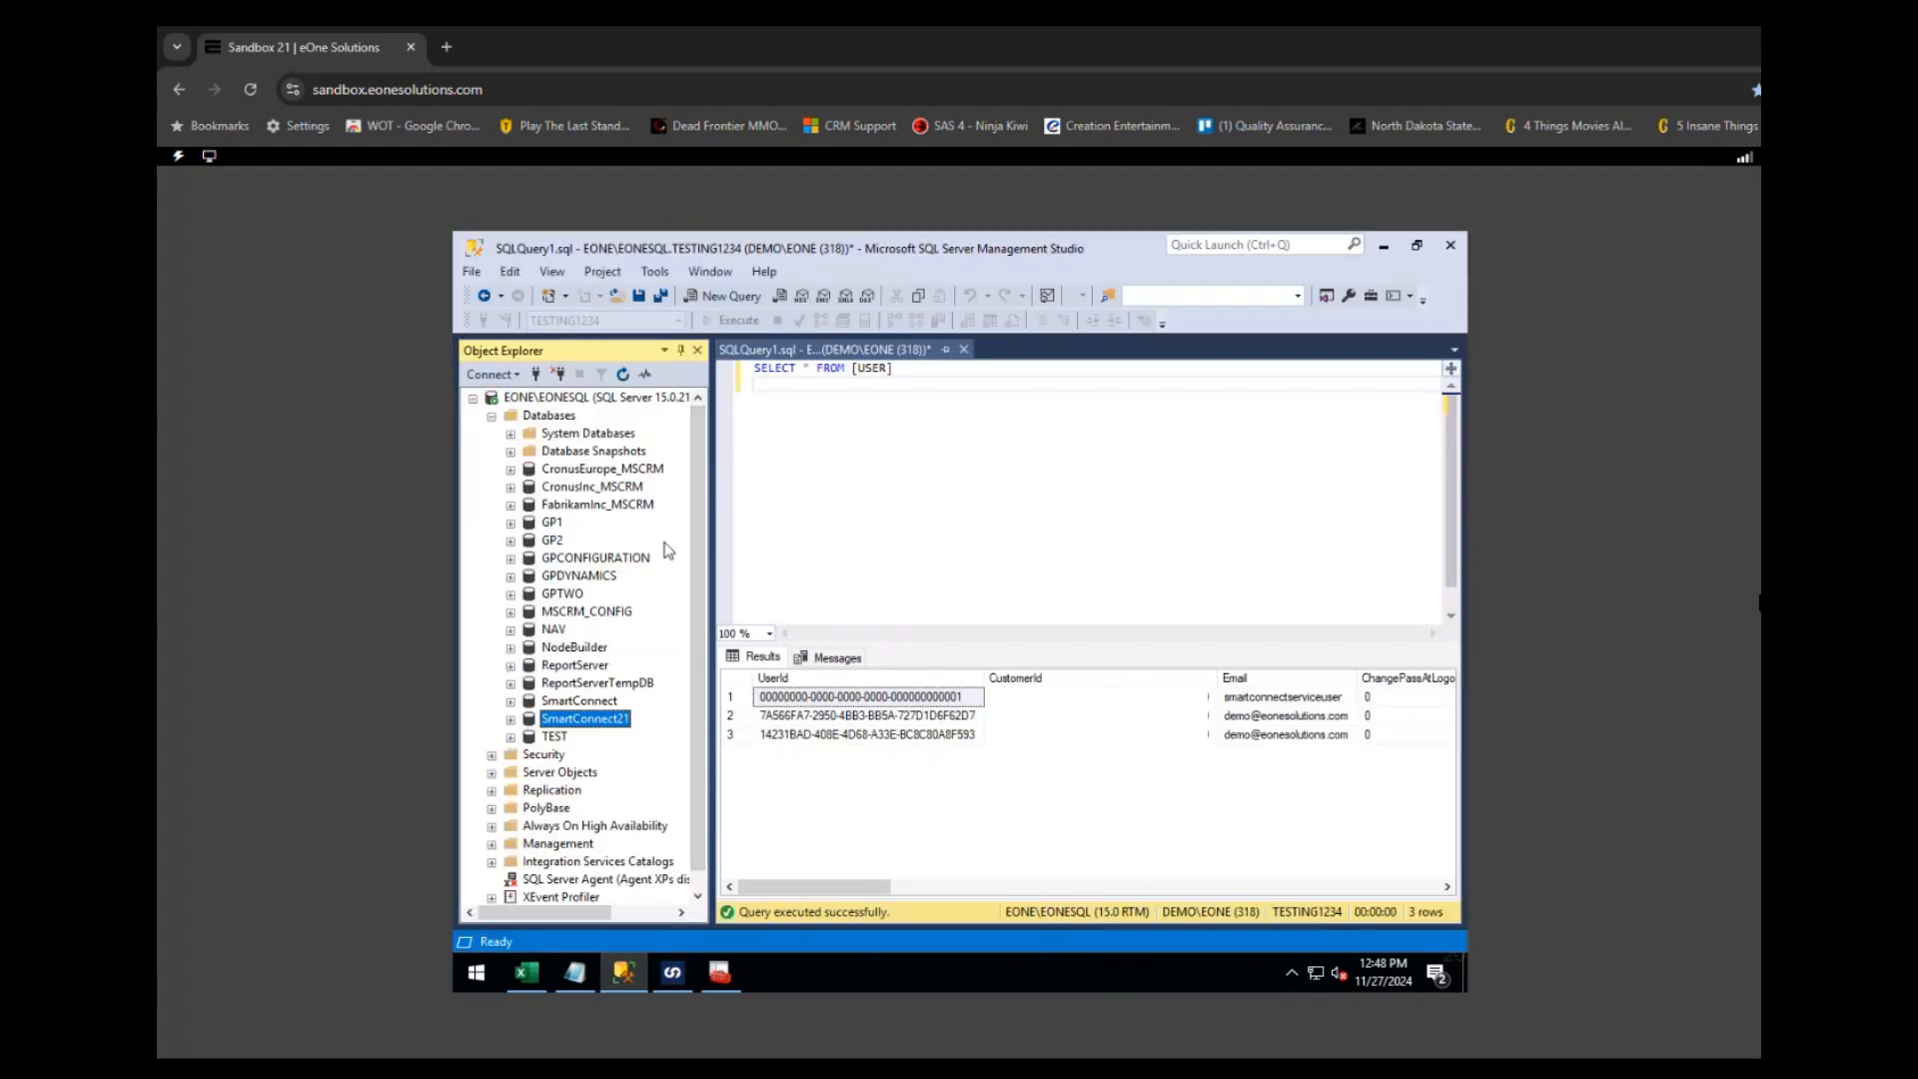
right_click(548, 418)
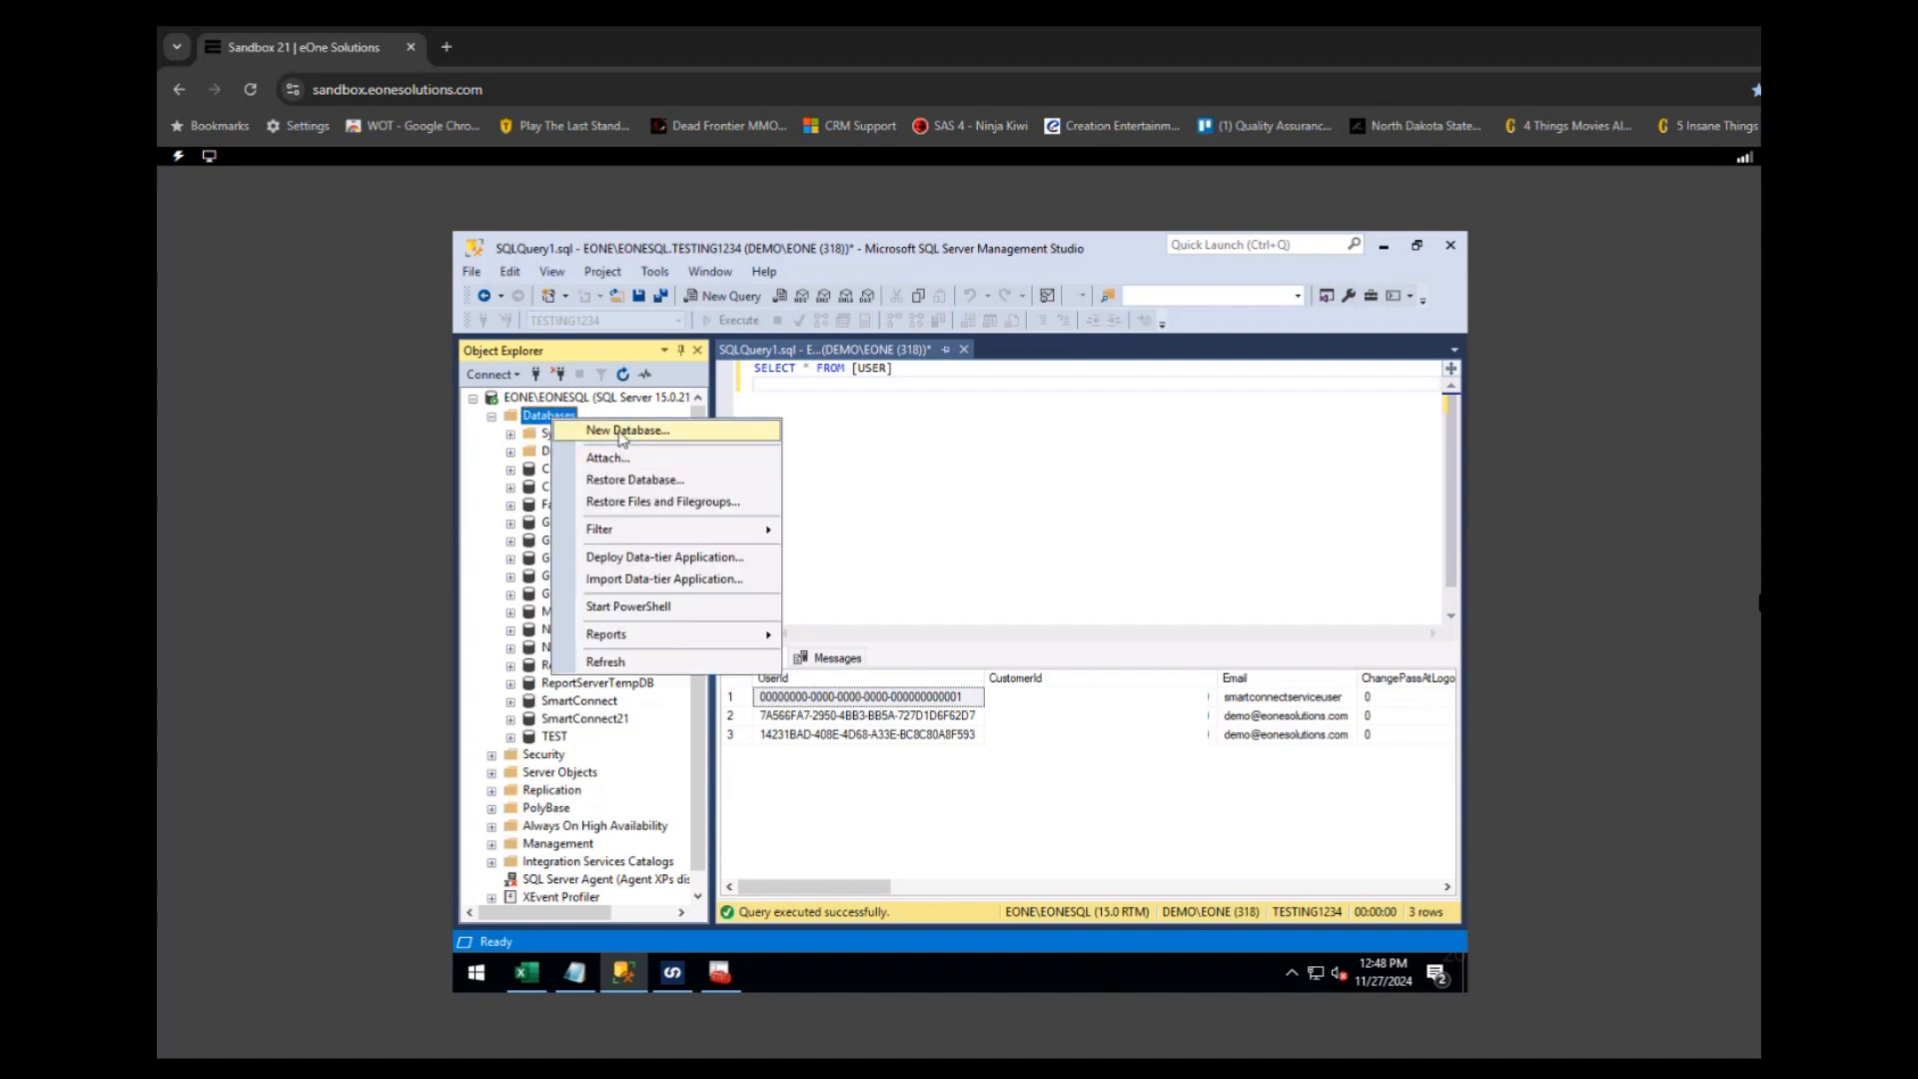
click(619, 432)
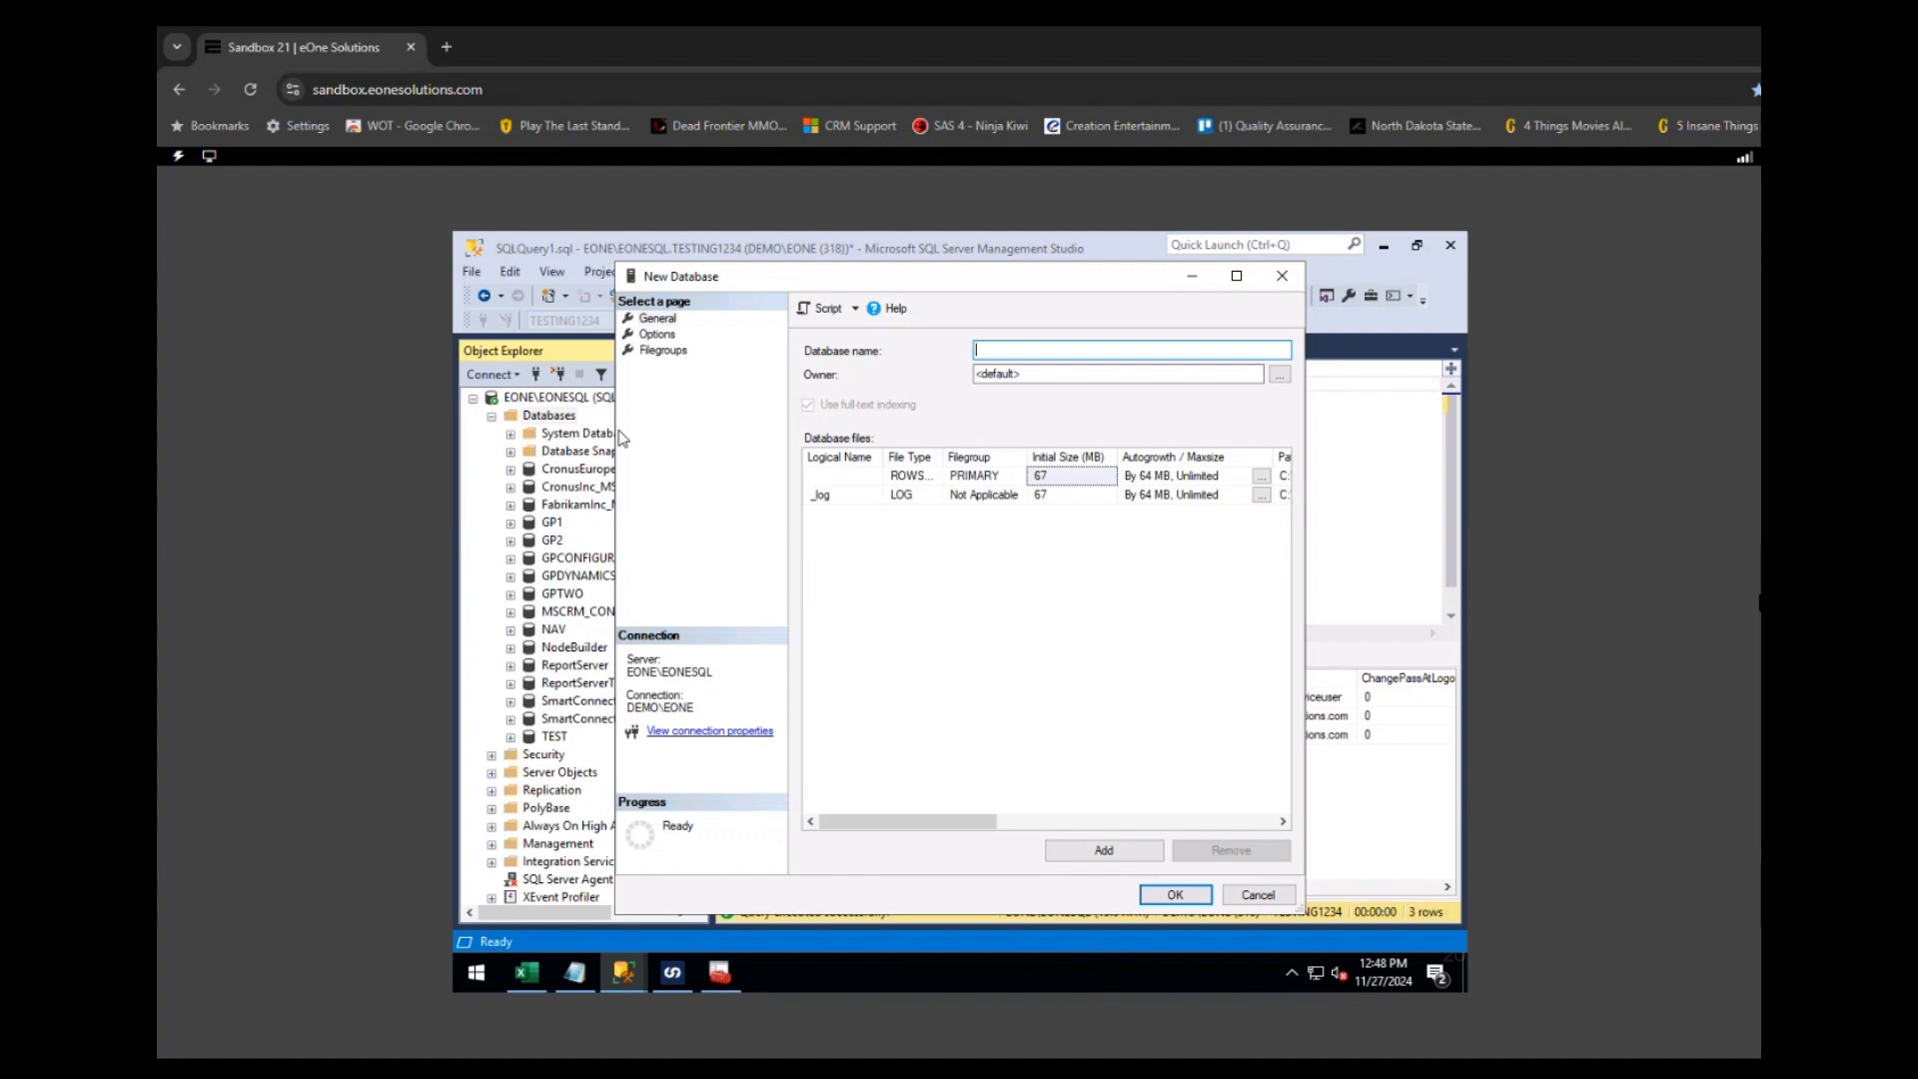
text(TESTING1234)
key(Tab)
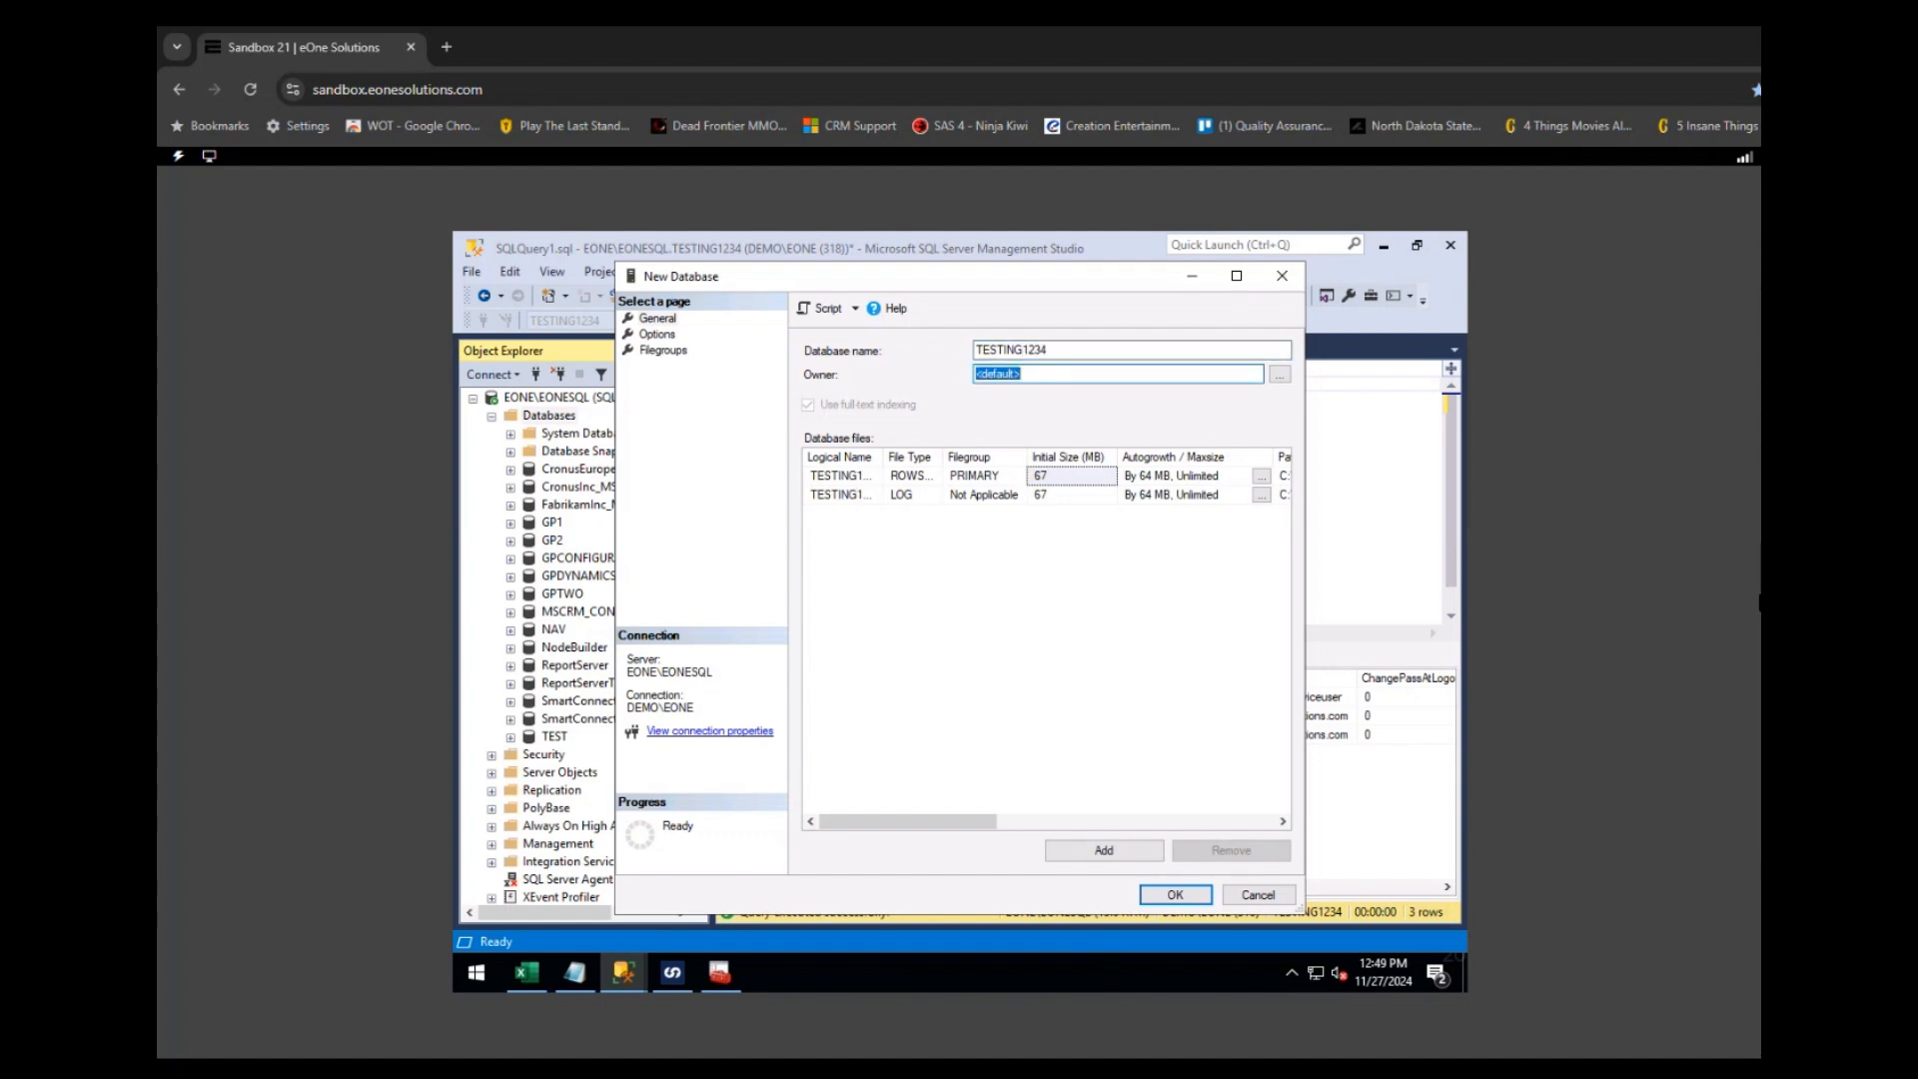
drag(746, 277, 851, 303)
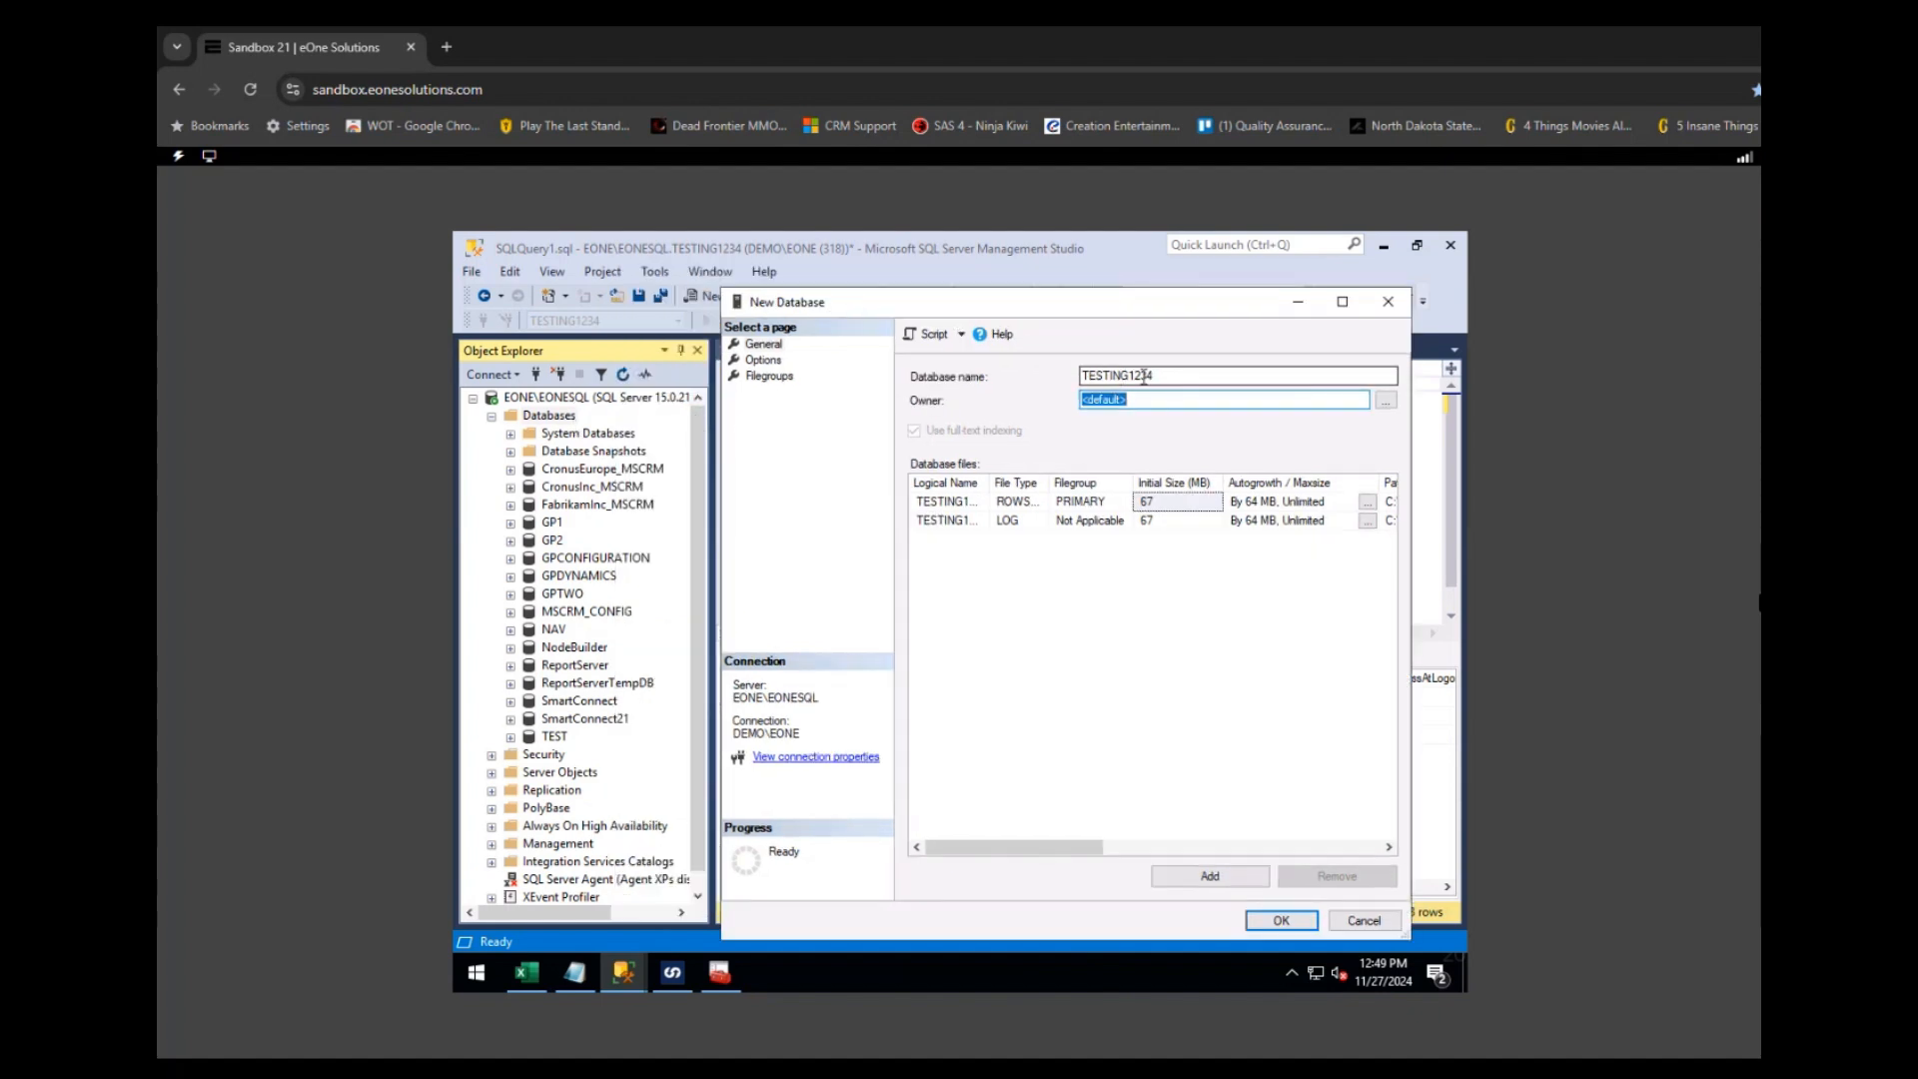
click(1281, 920)
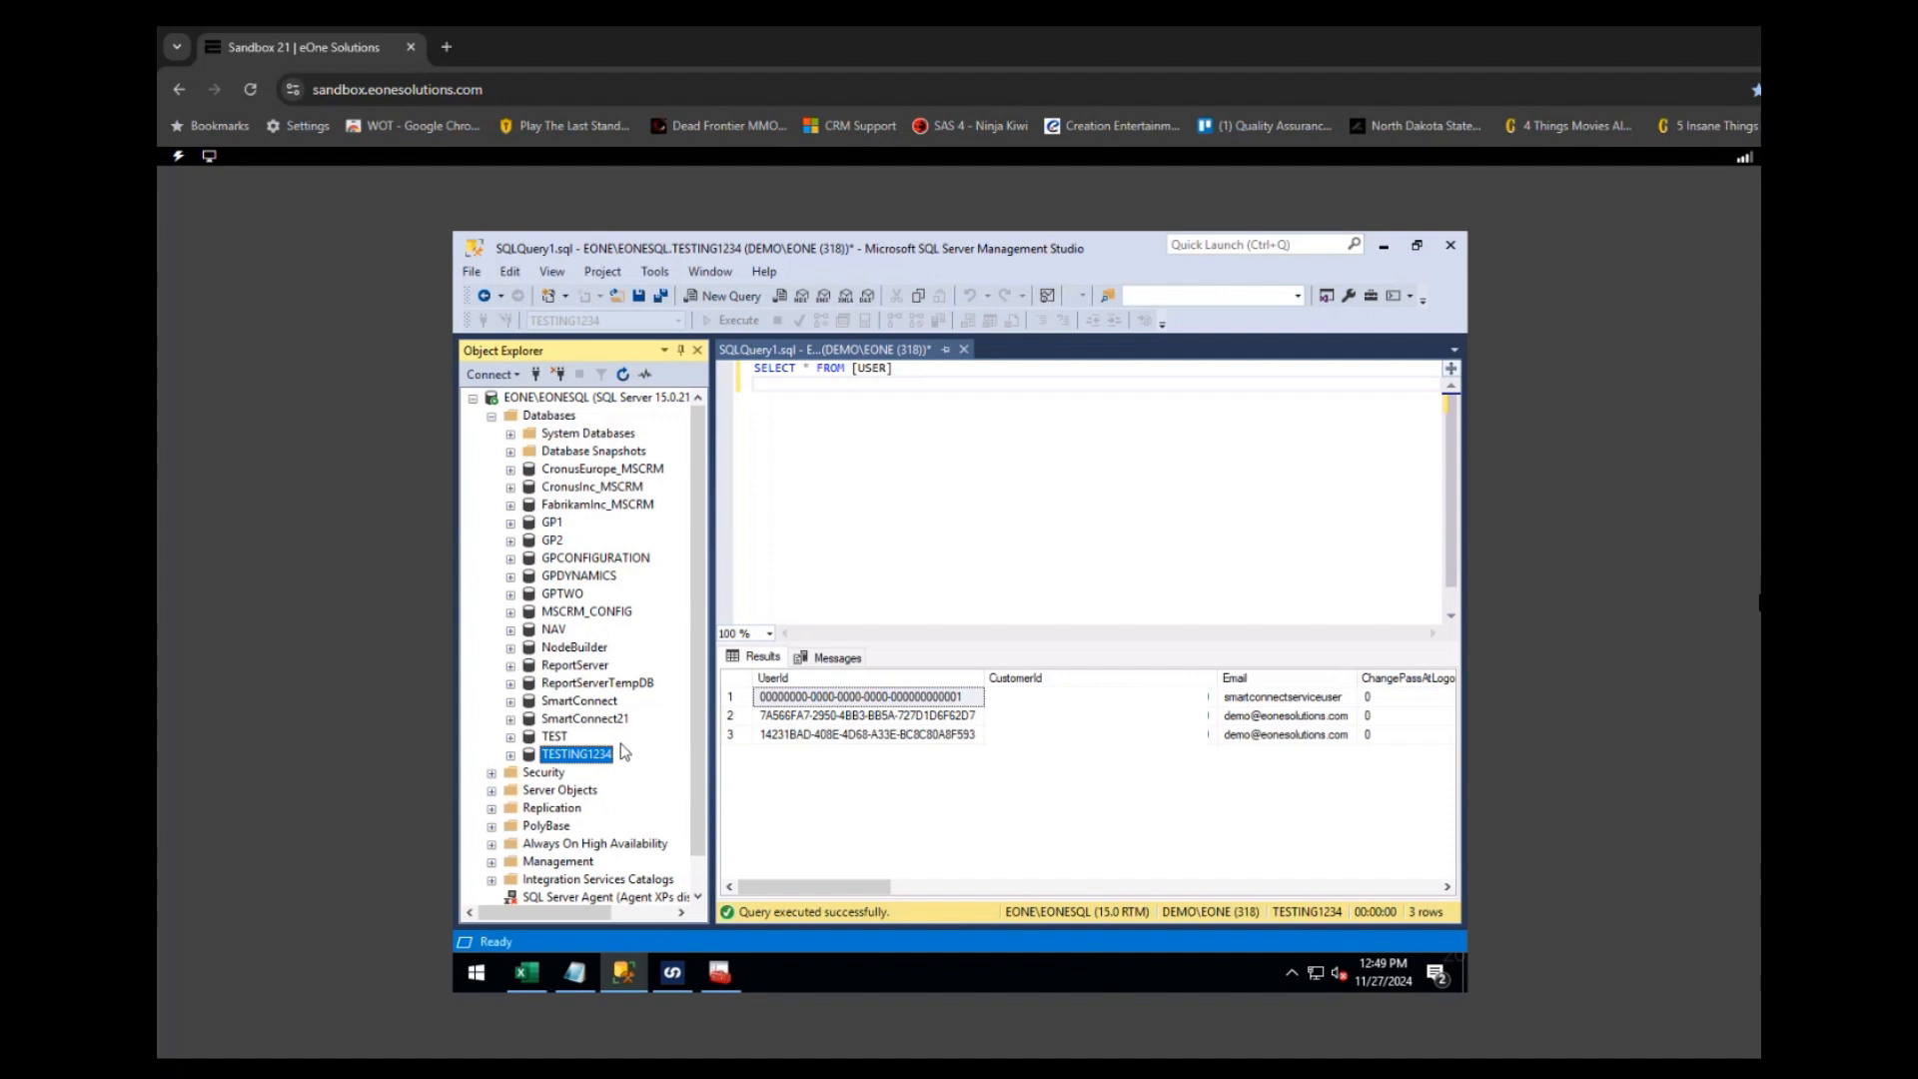
- Run a full backup of SmartConnect21 to the SC21.bak disk destination
right_click(599, 723)
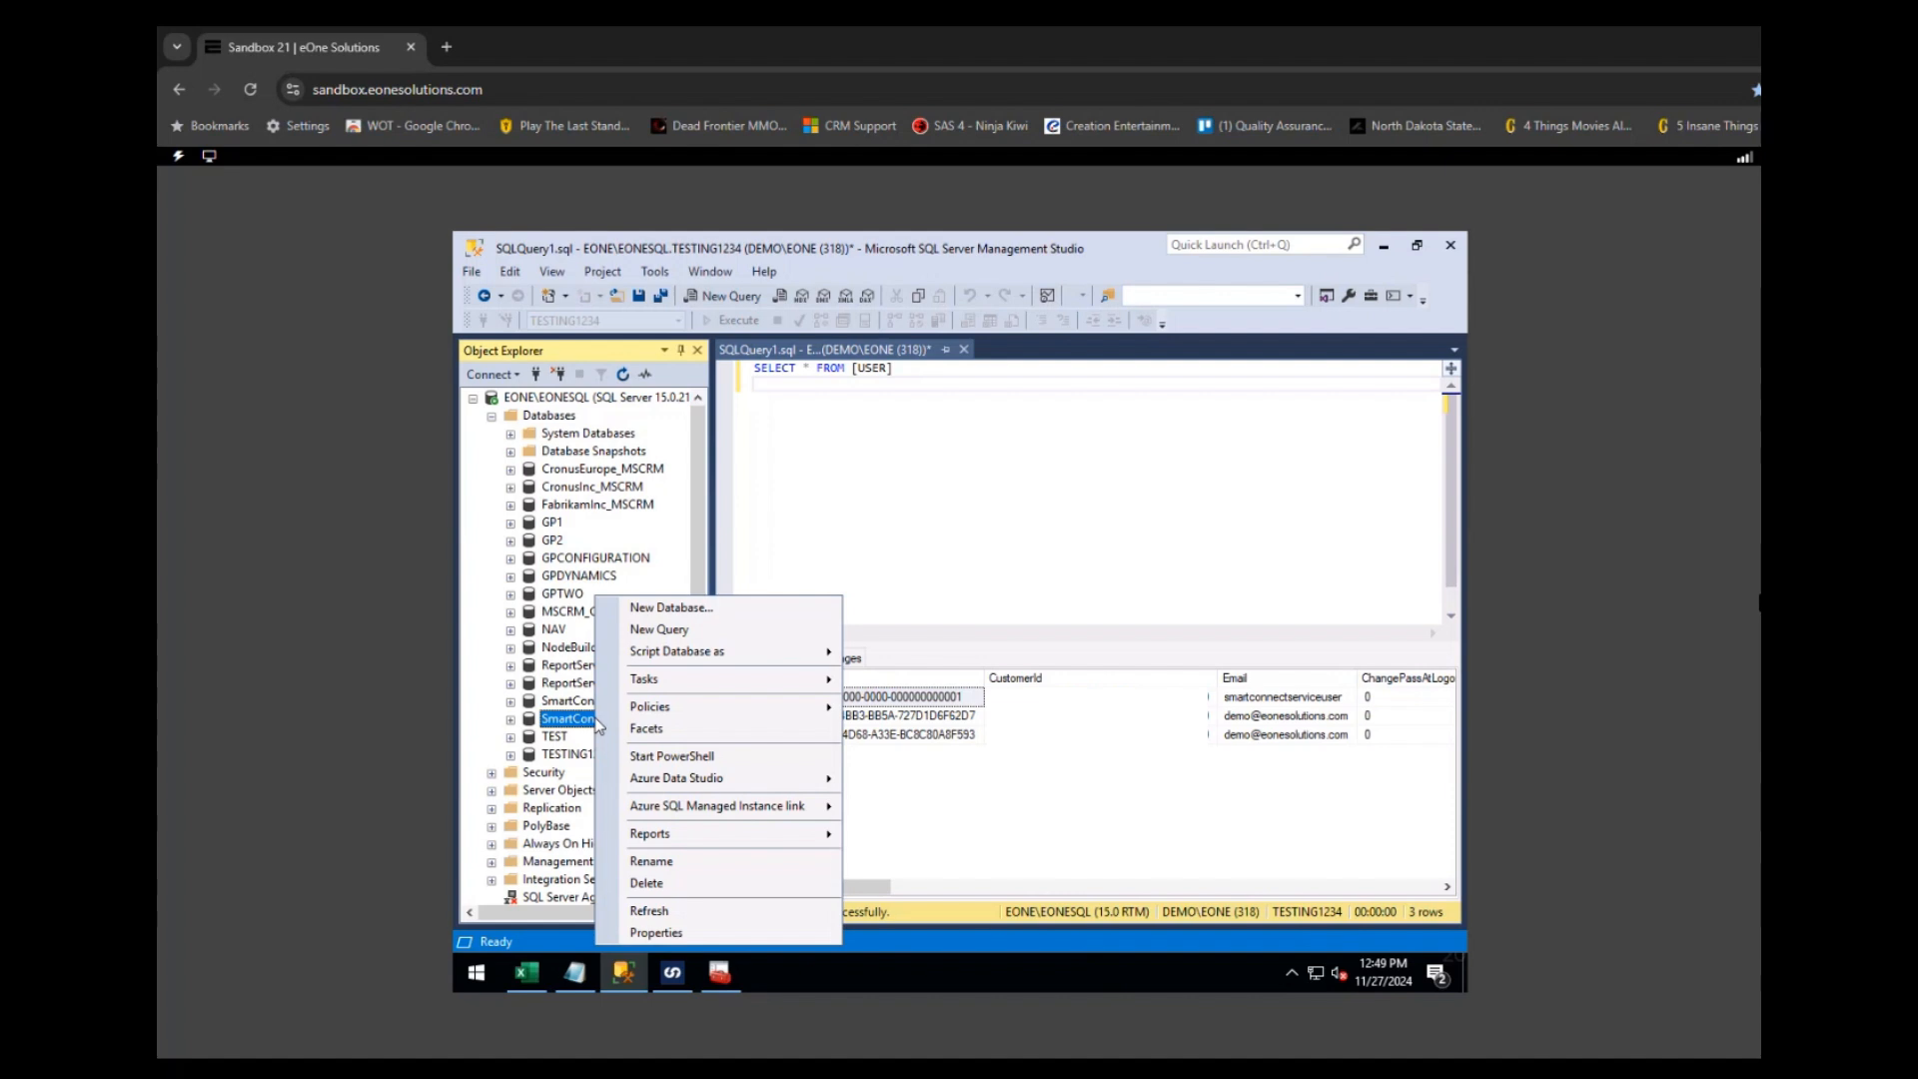
mouse_move(685, 689)
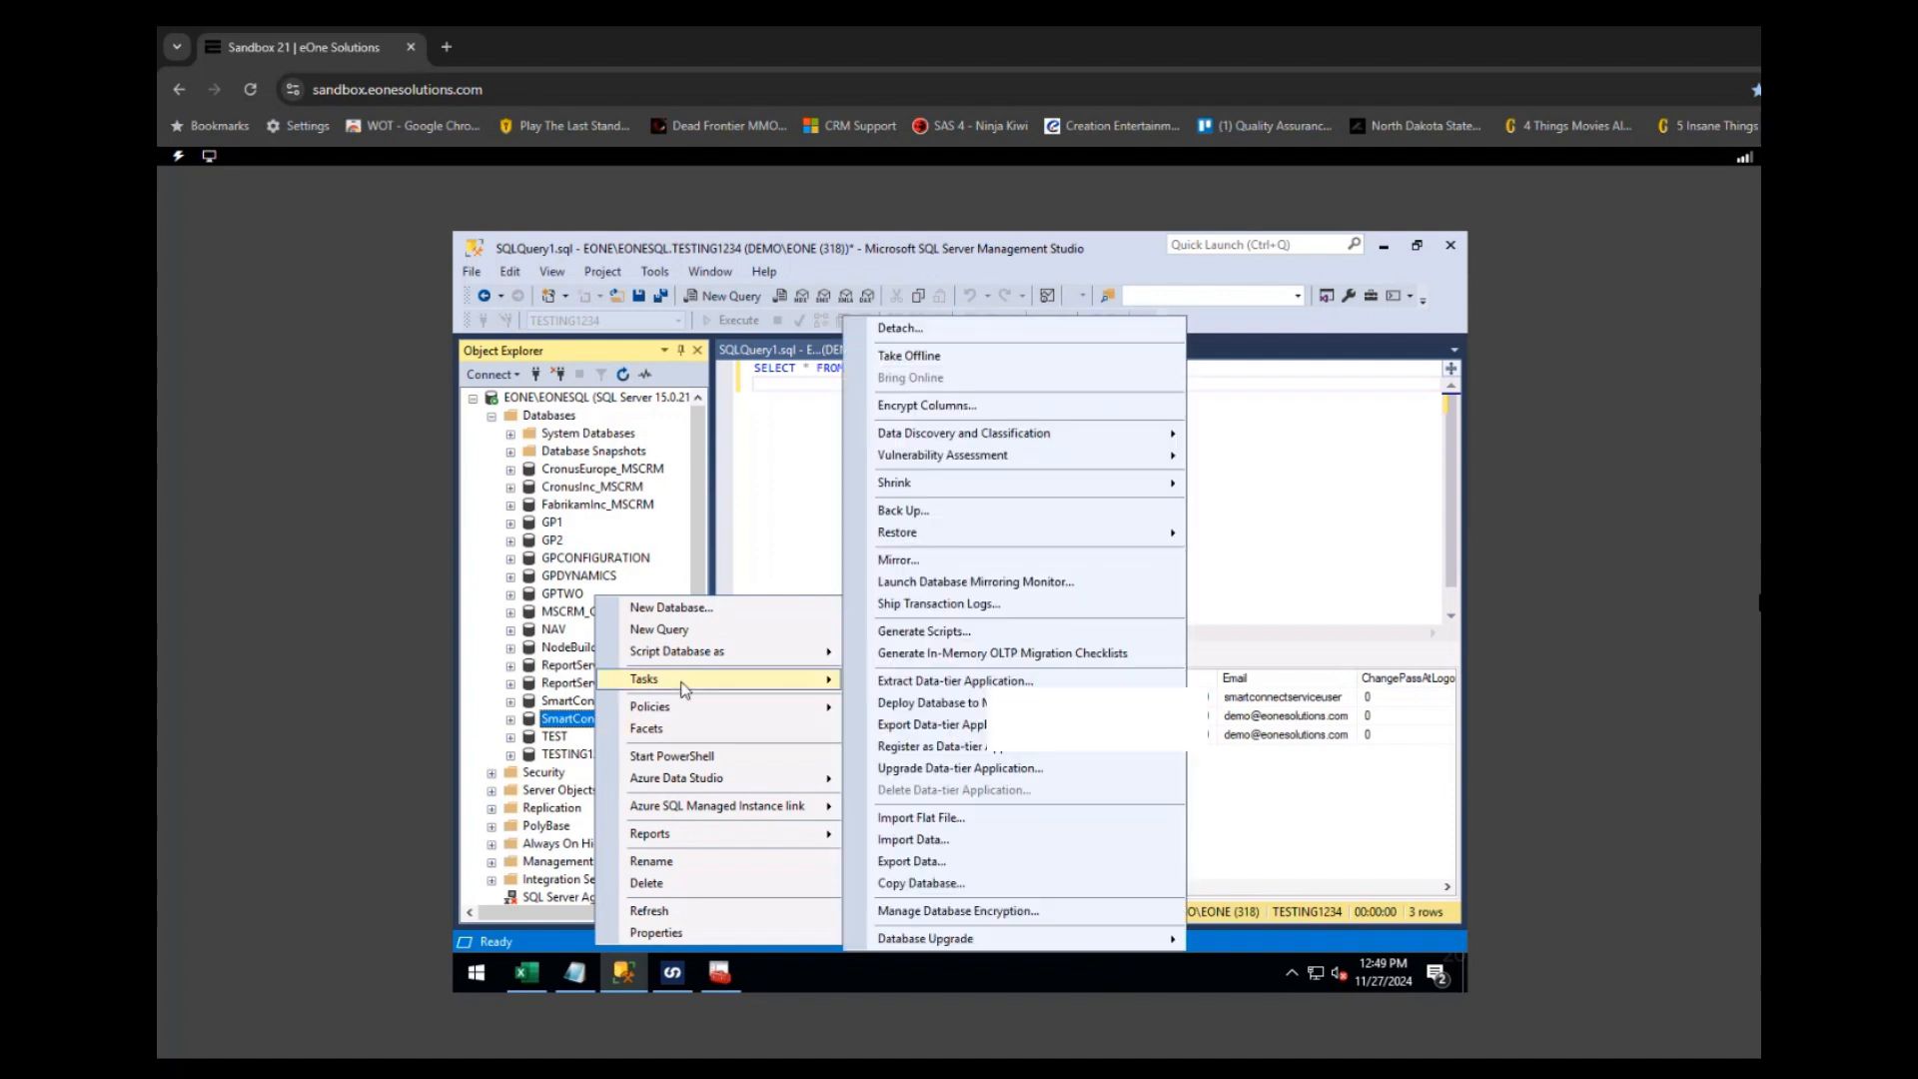
click(575, 721)
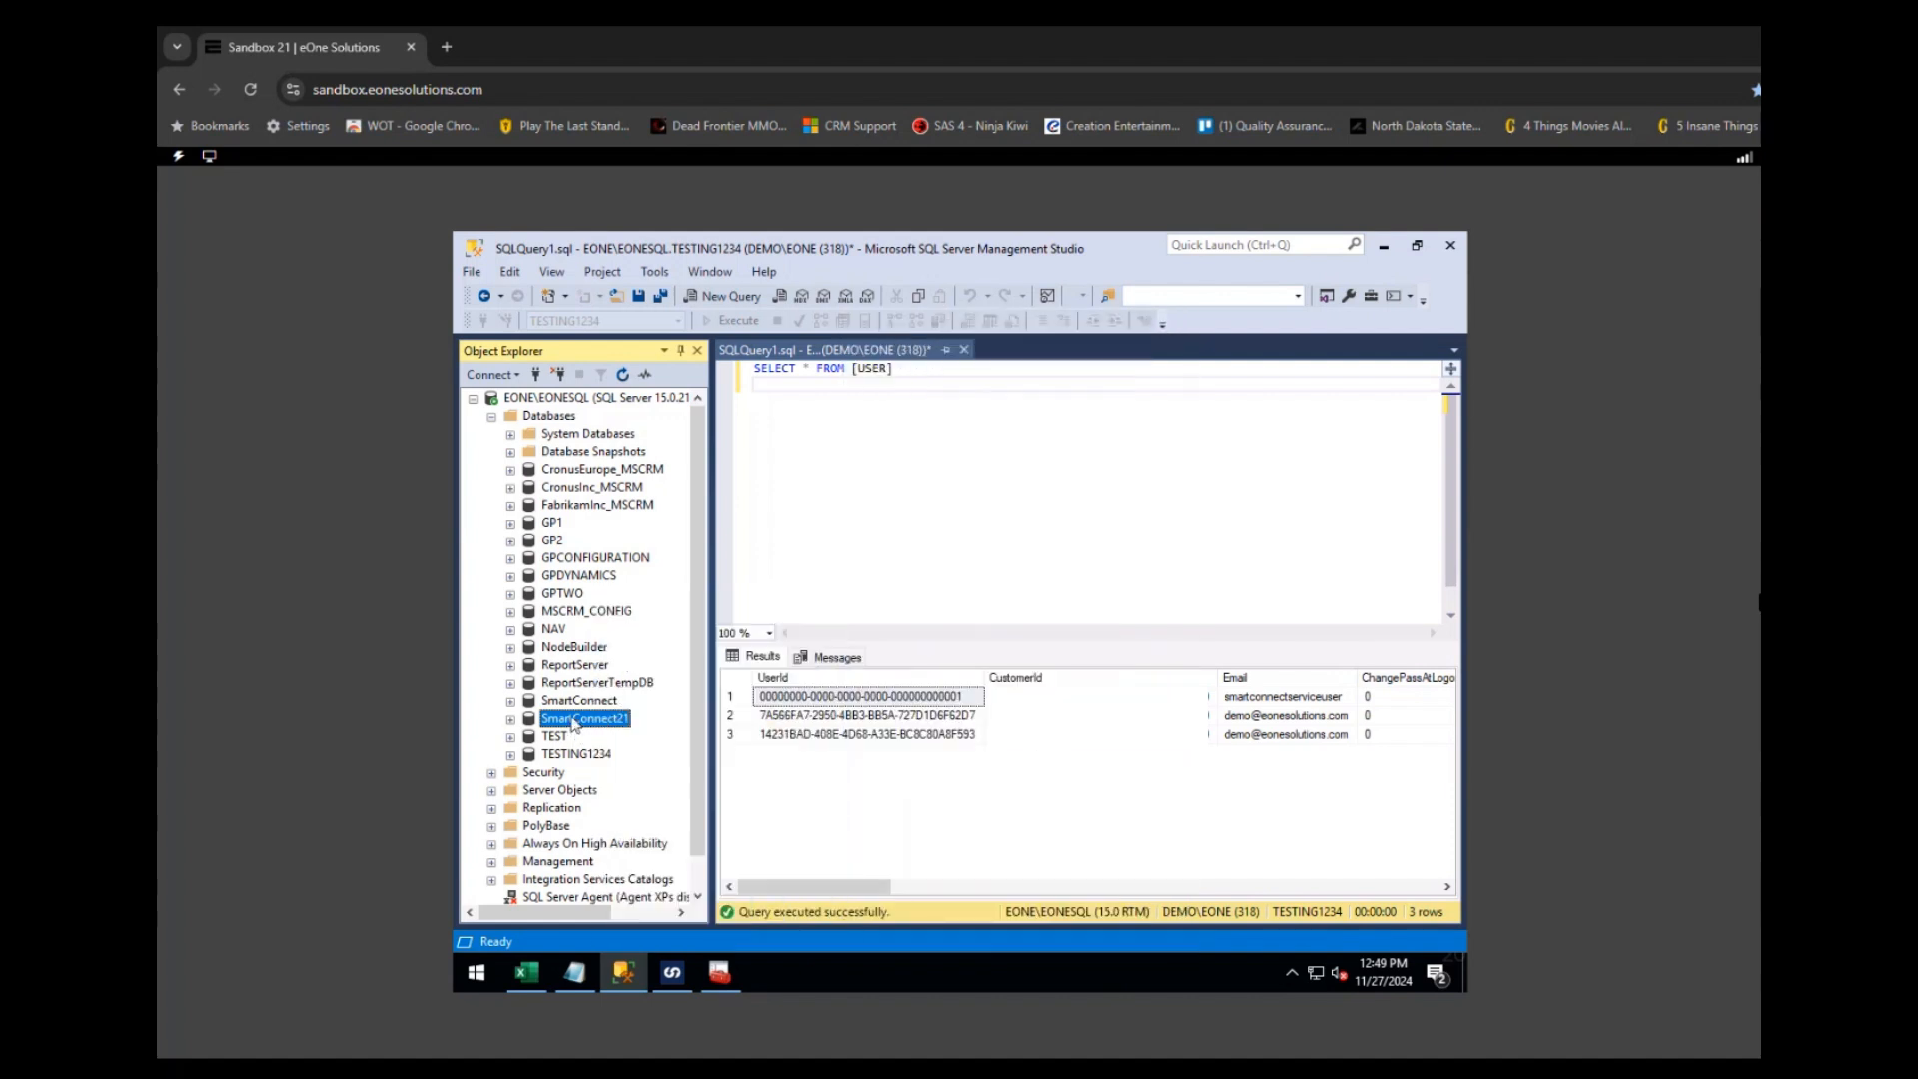
right_click(574, 727)
key(Escape)
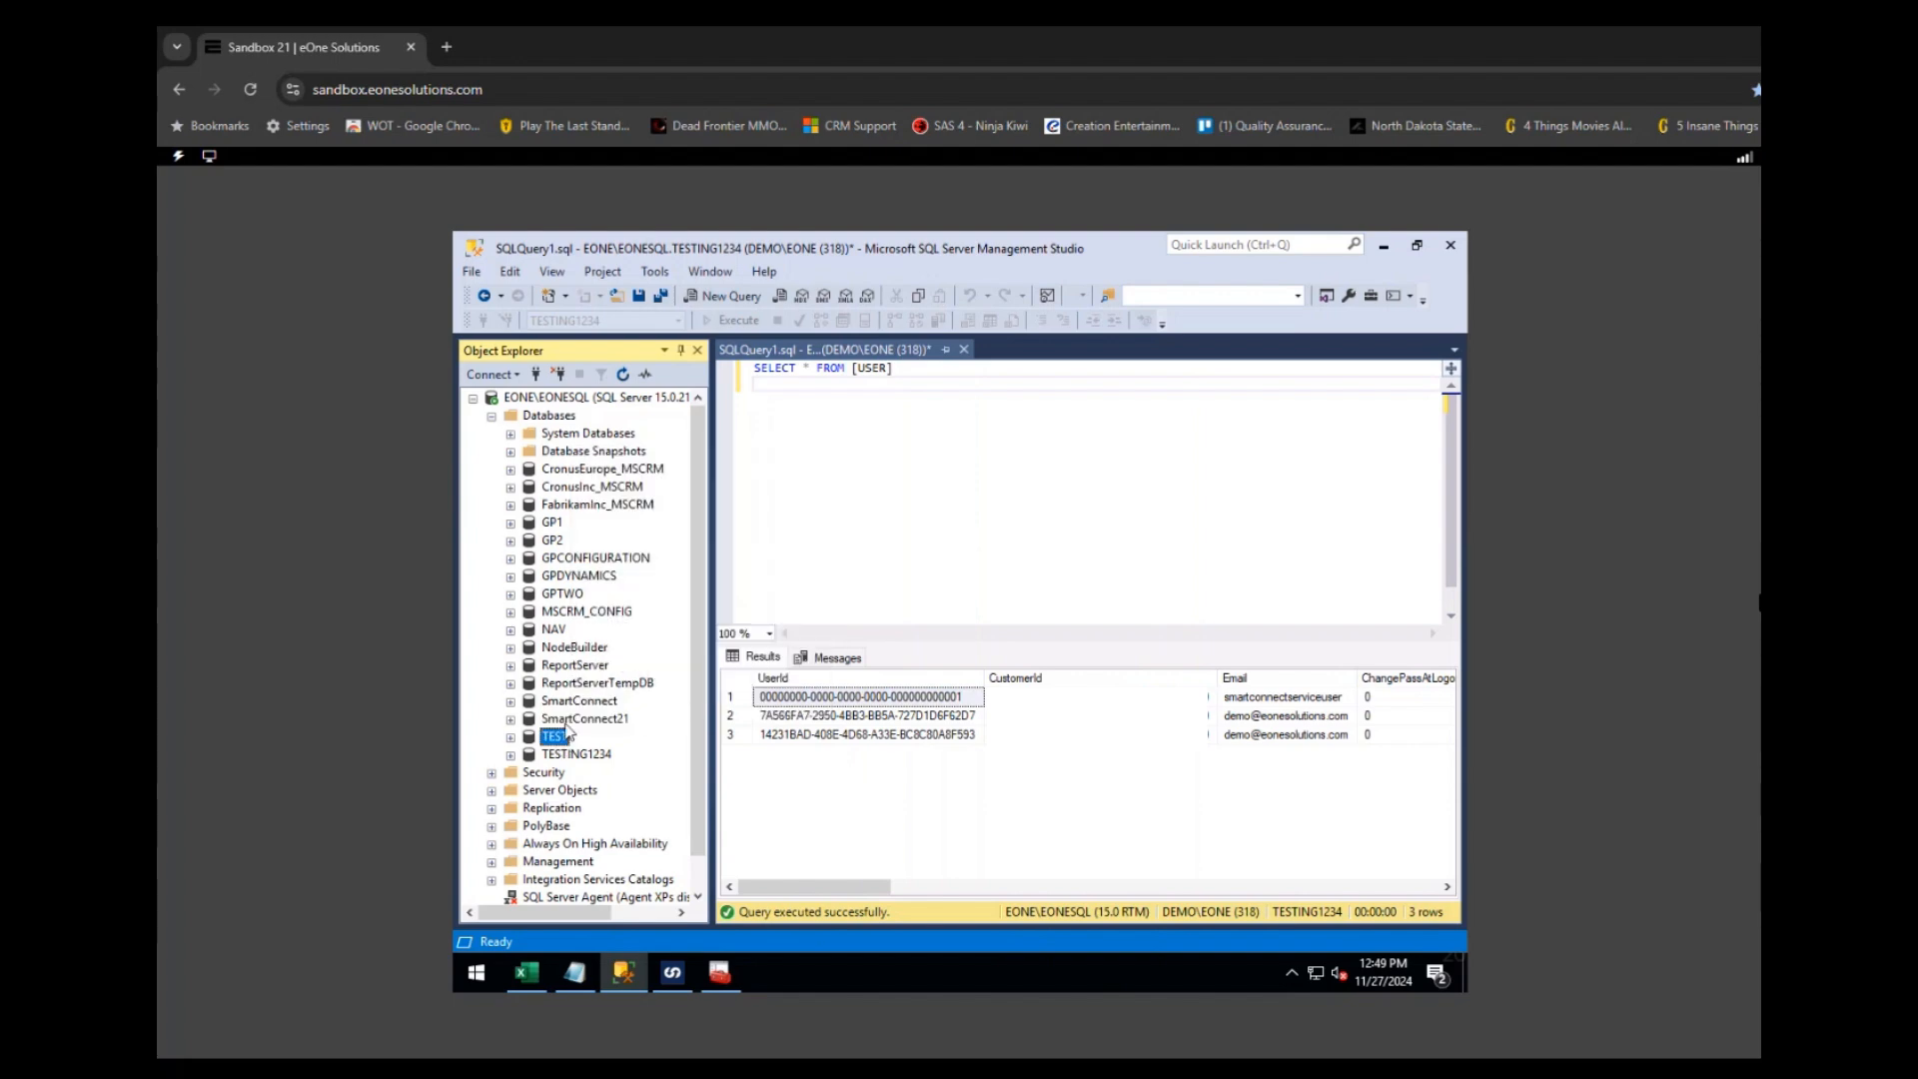
right_click(572, 728)
mouse_move(704, 681)
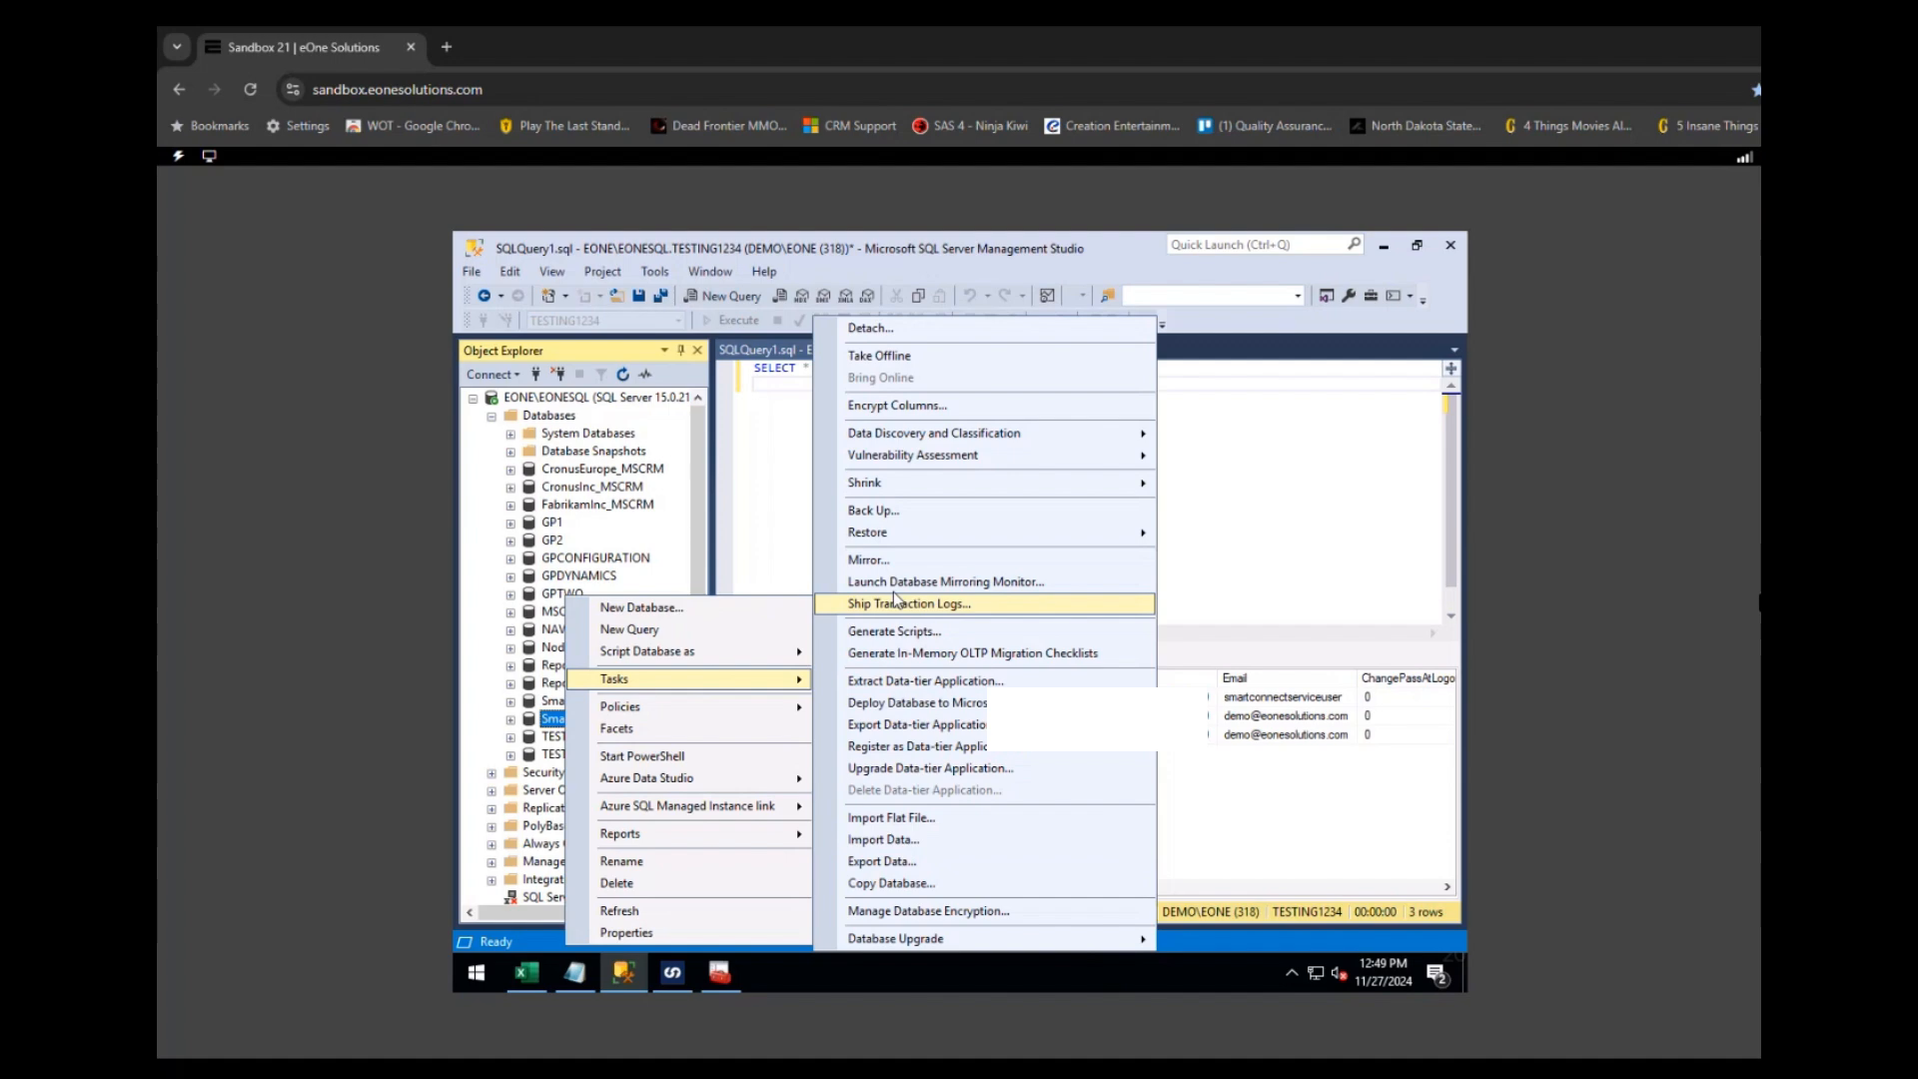
click(892, 512)
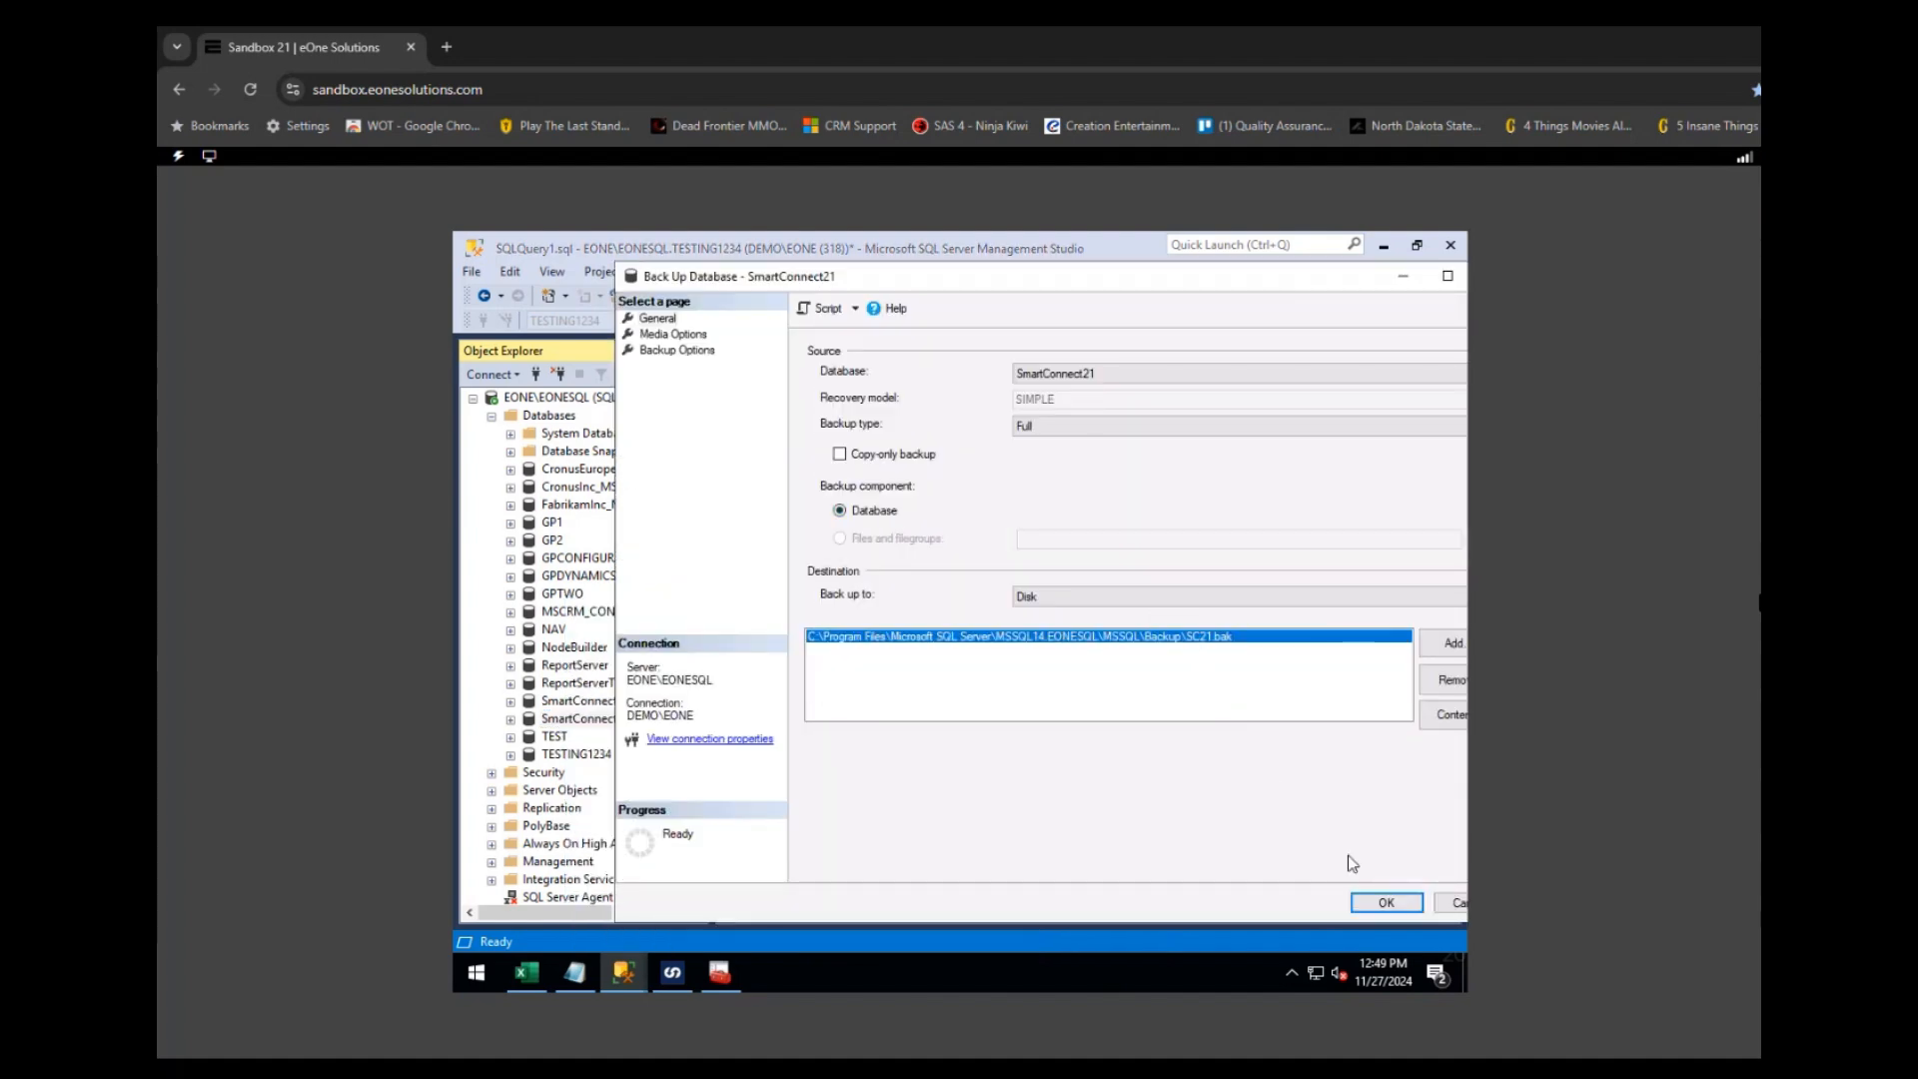
click(1386, 902)
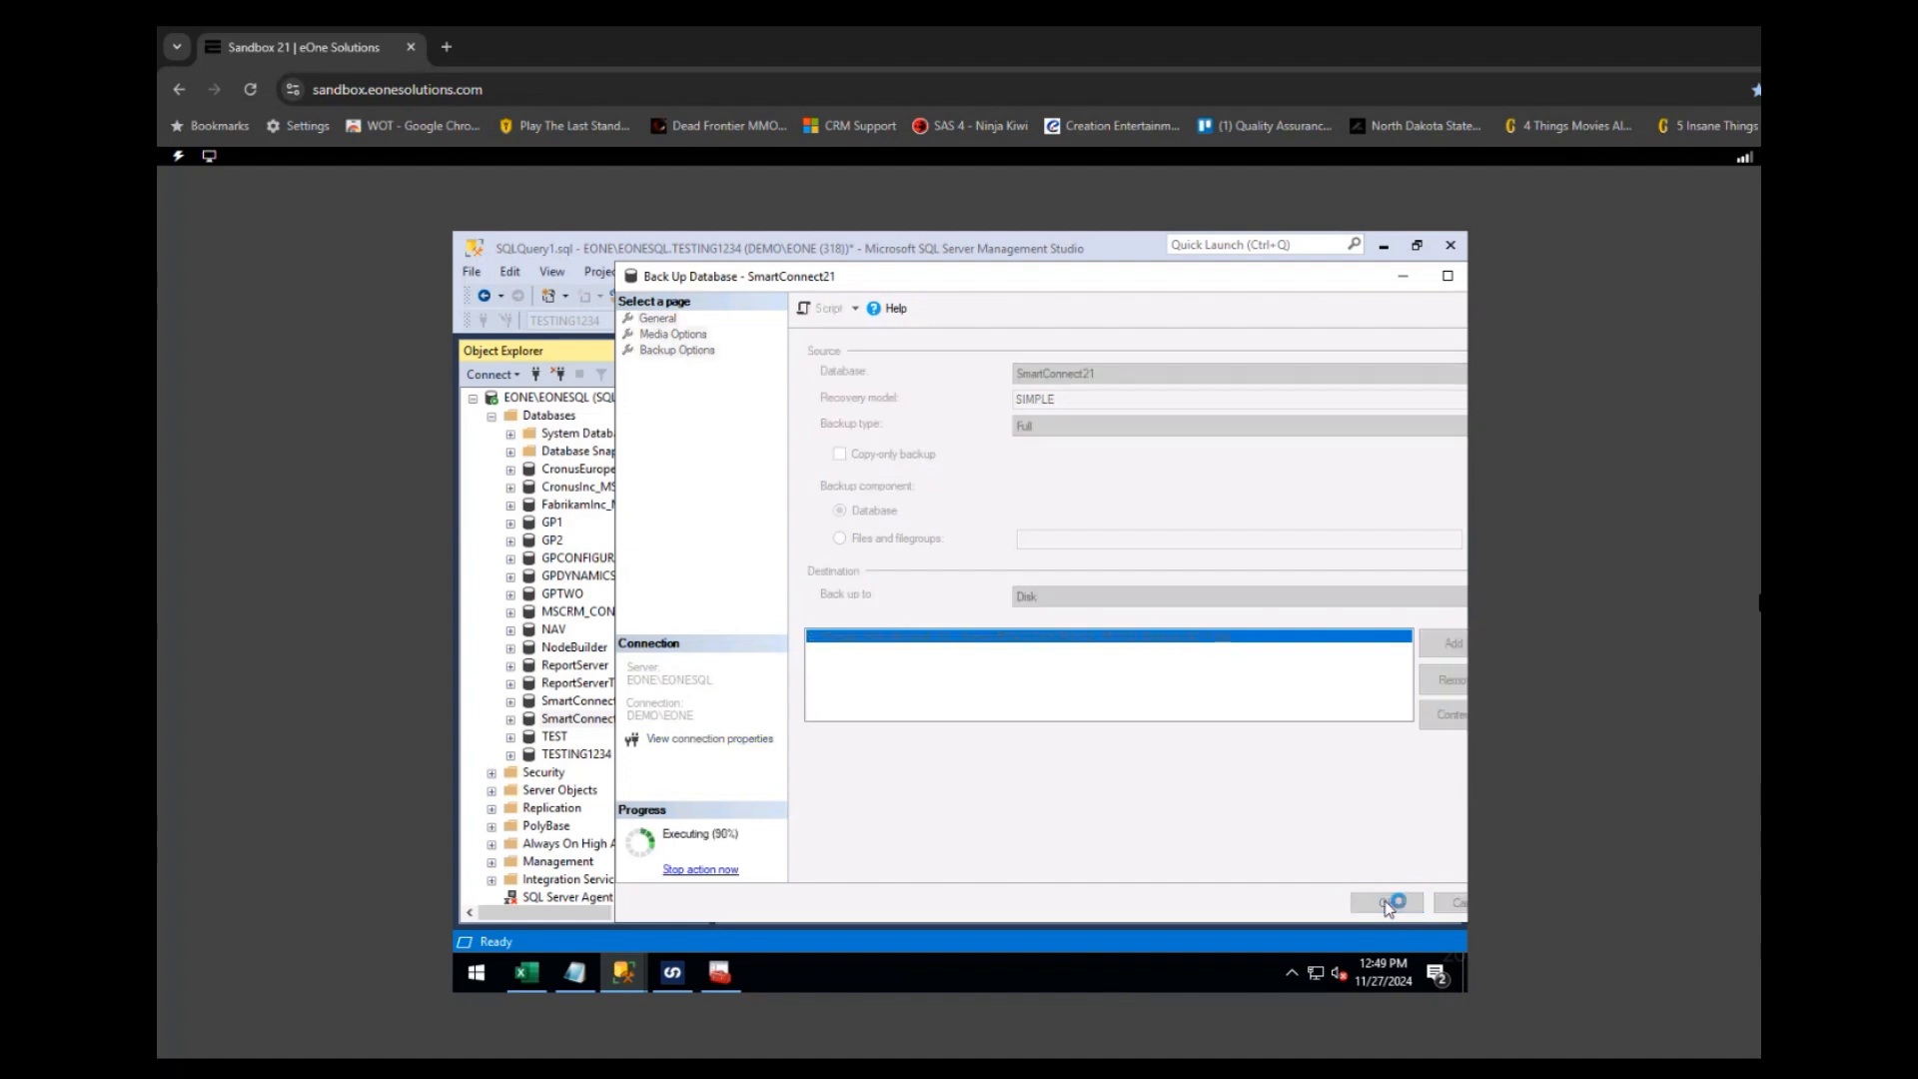
- Dismiss the backup success message and open Restore Database for TESTING1234
click(1311, 634)
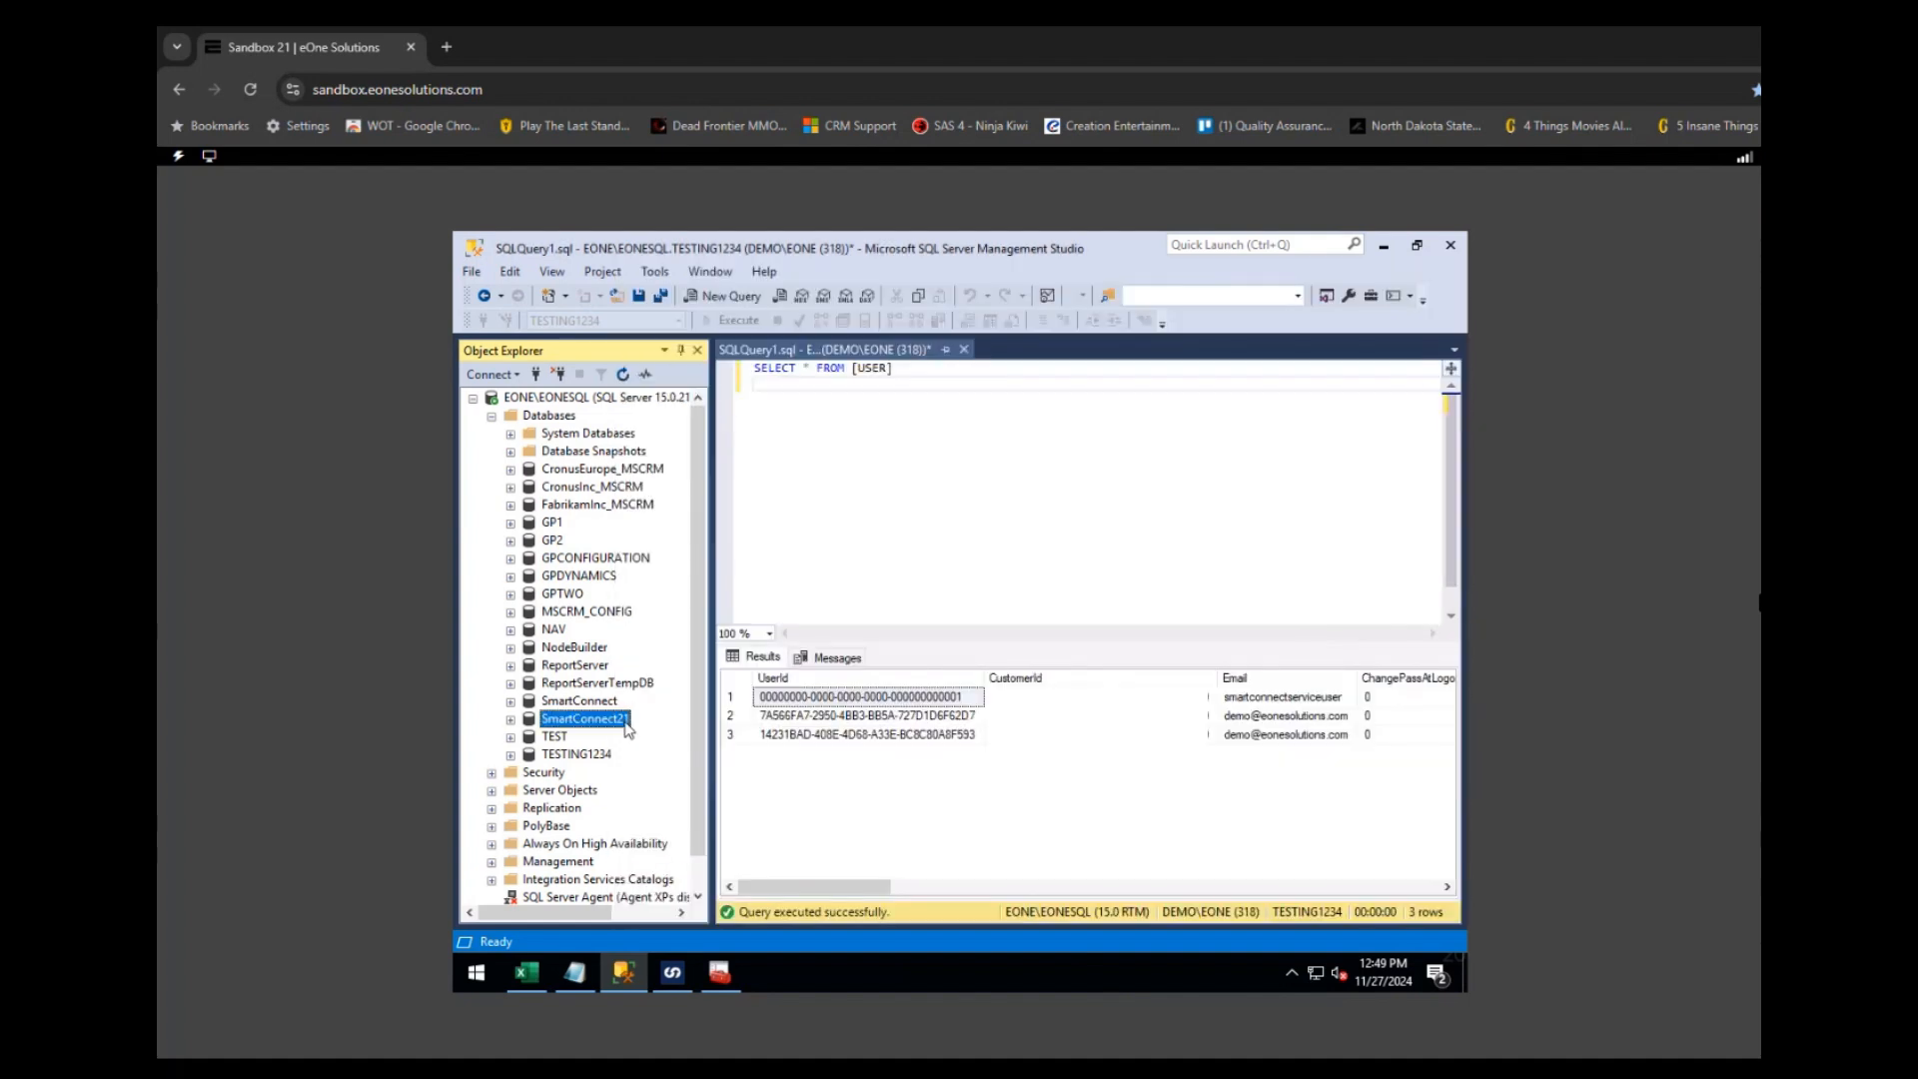
right_click(580, 756)
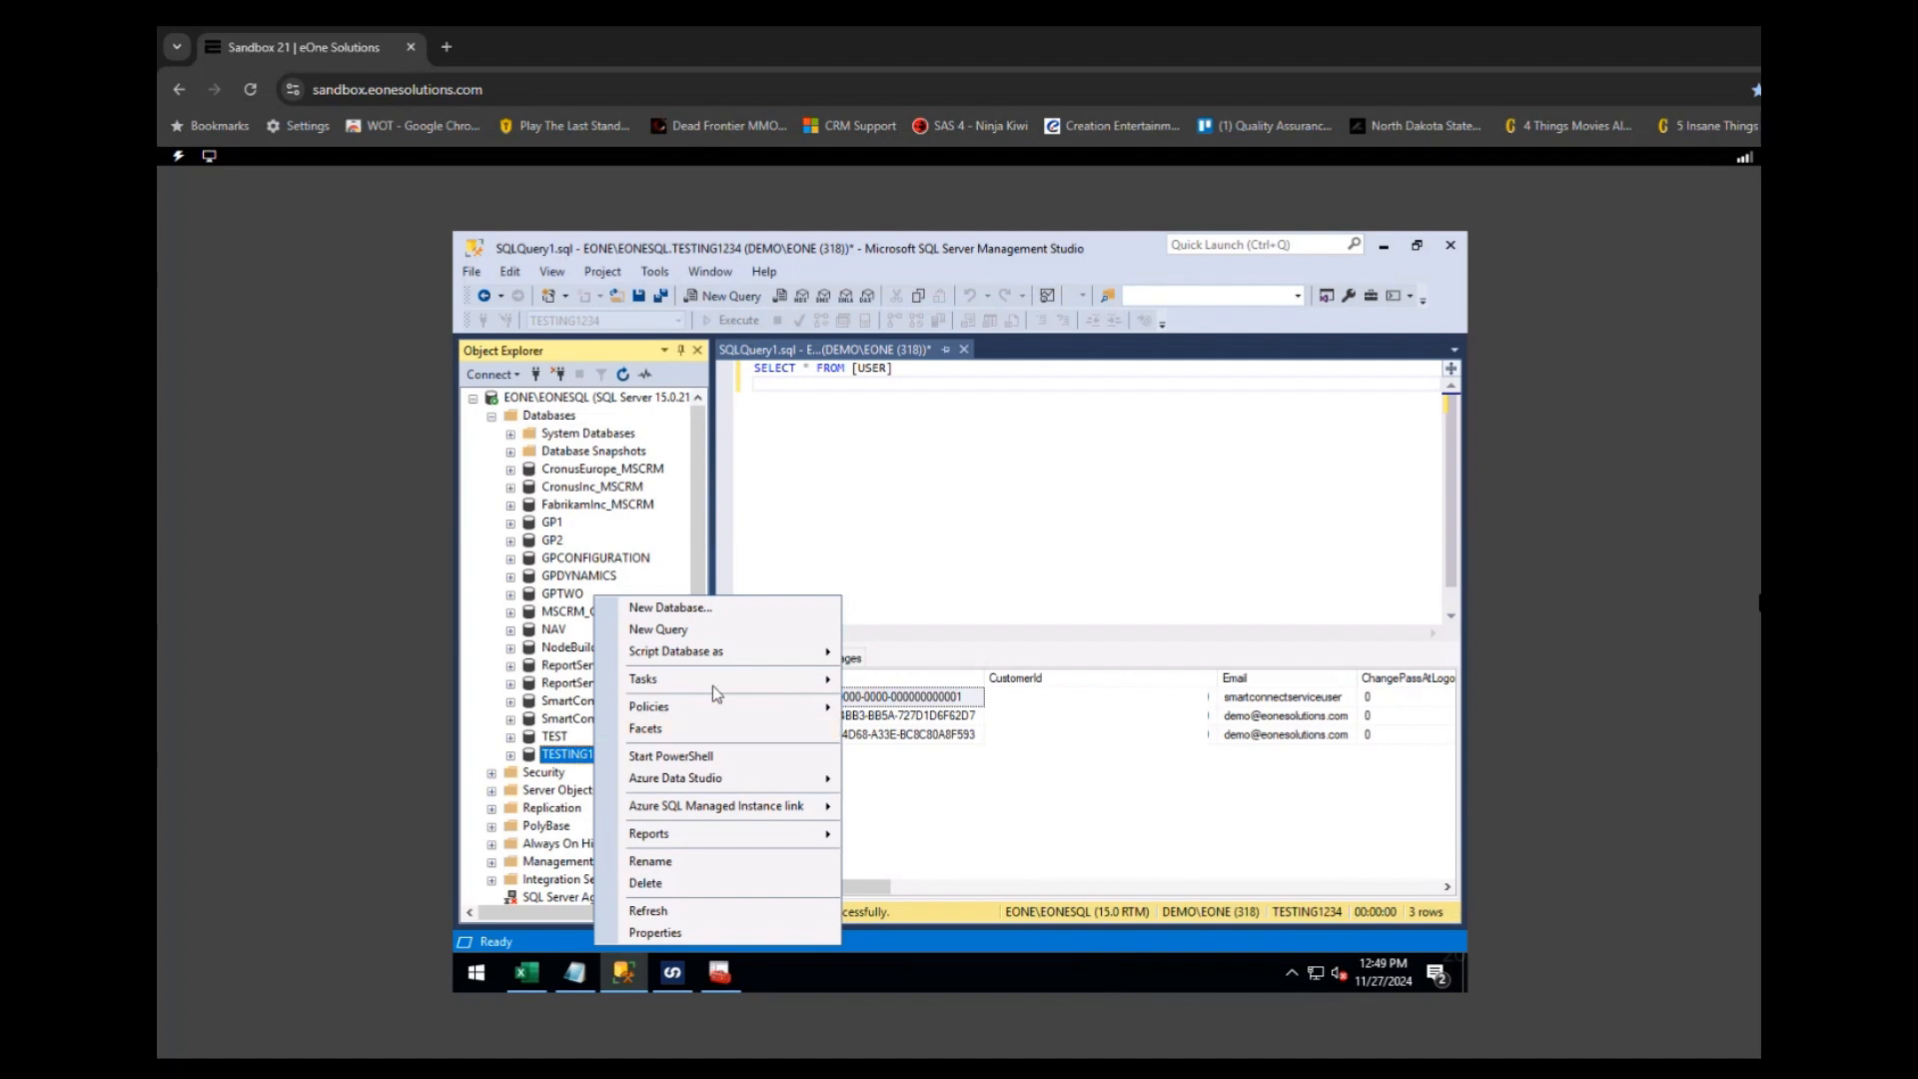
mouse_move(713, 685)
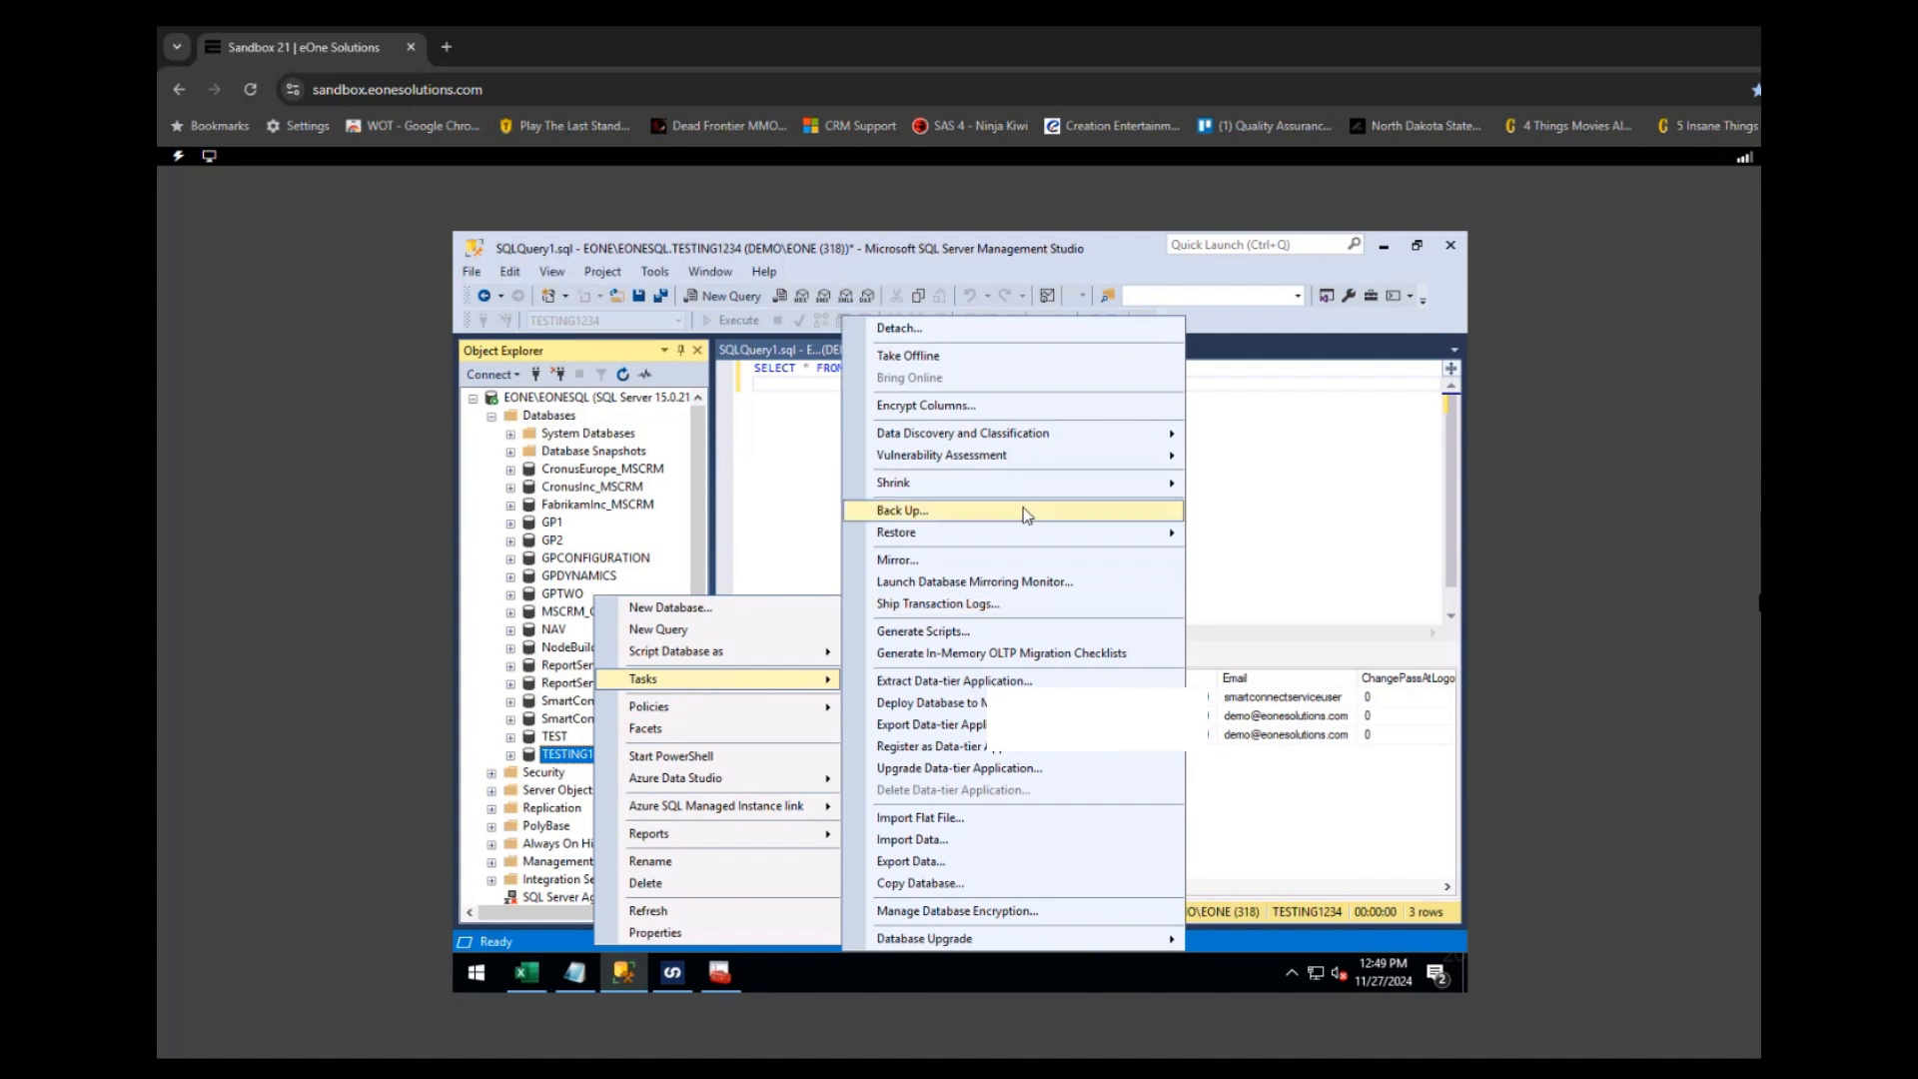
mouse_move(1011, 532)
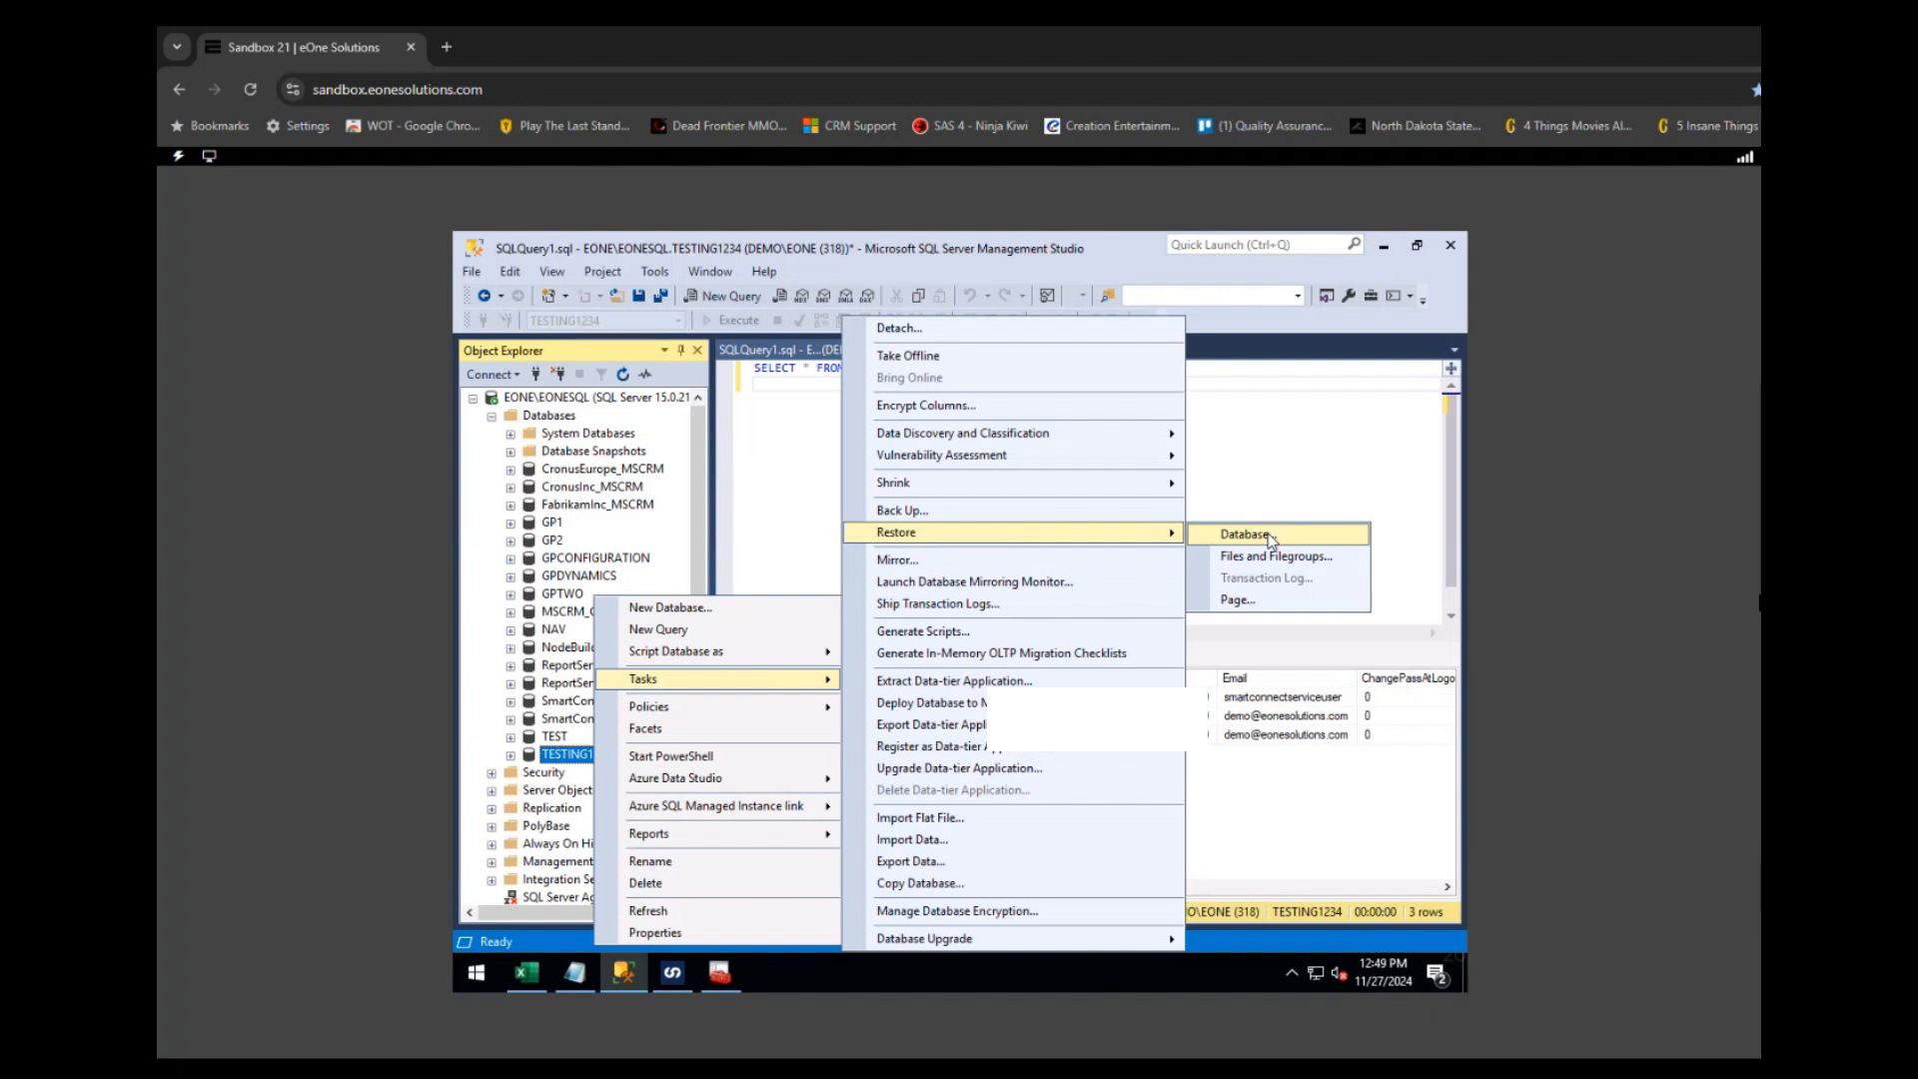
click(1244, 535)
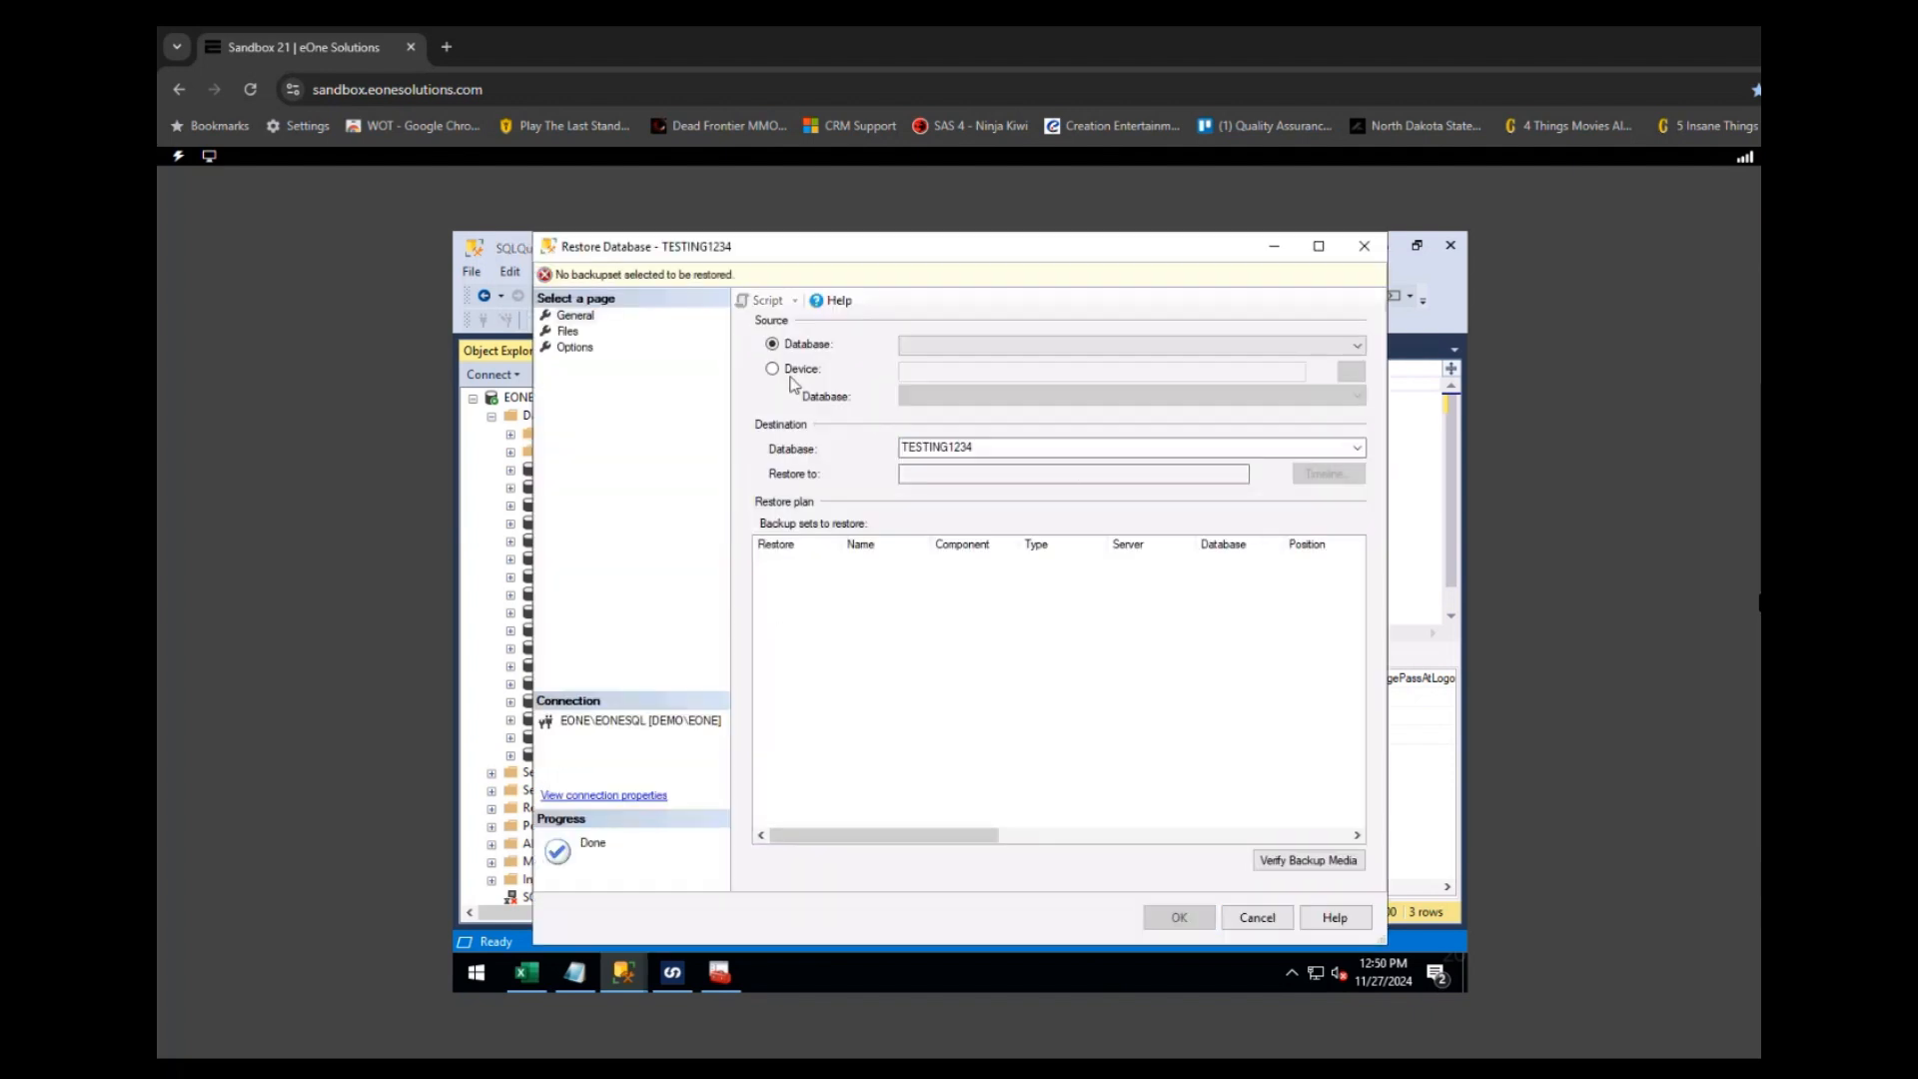
- Set the restore source to Device with SC21.bak as the backup media
click(772, 370)
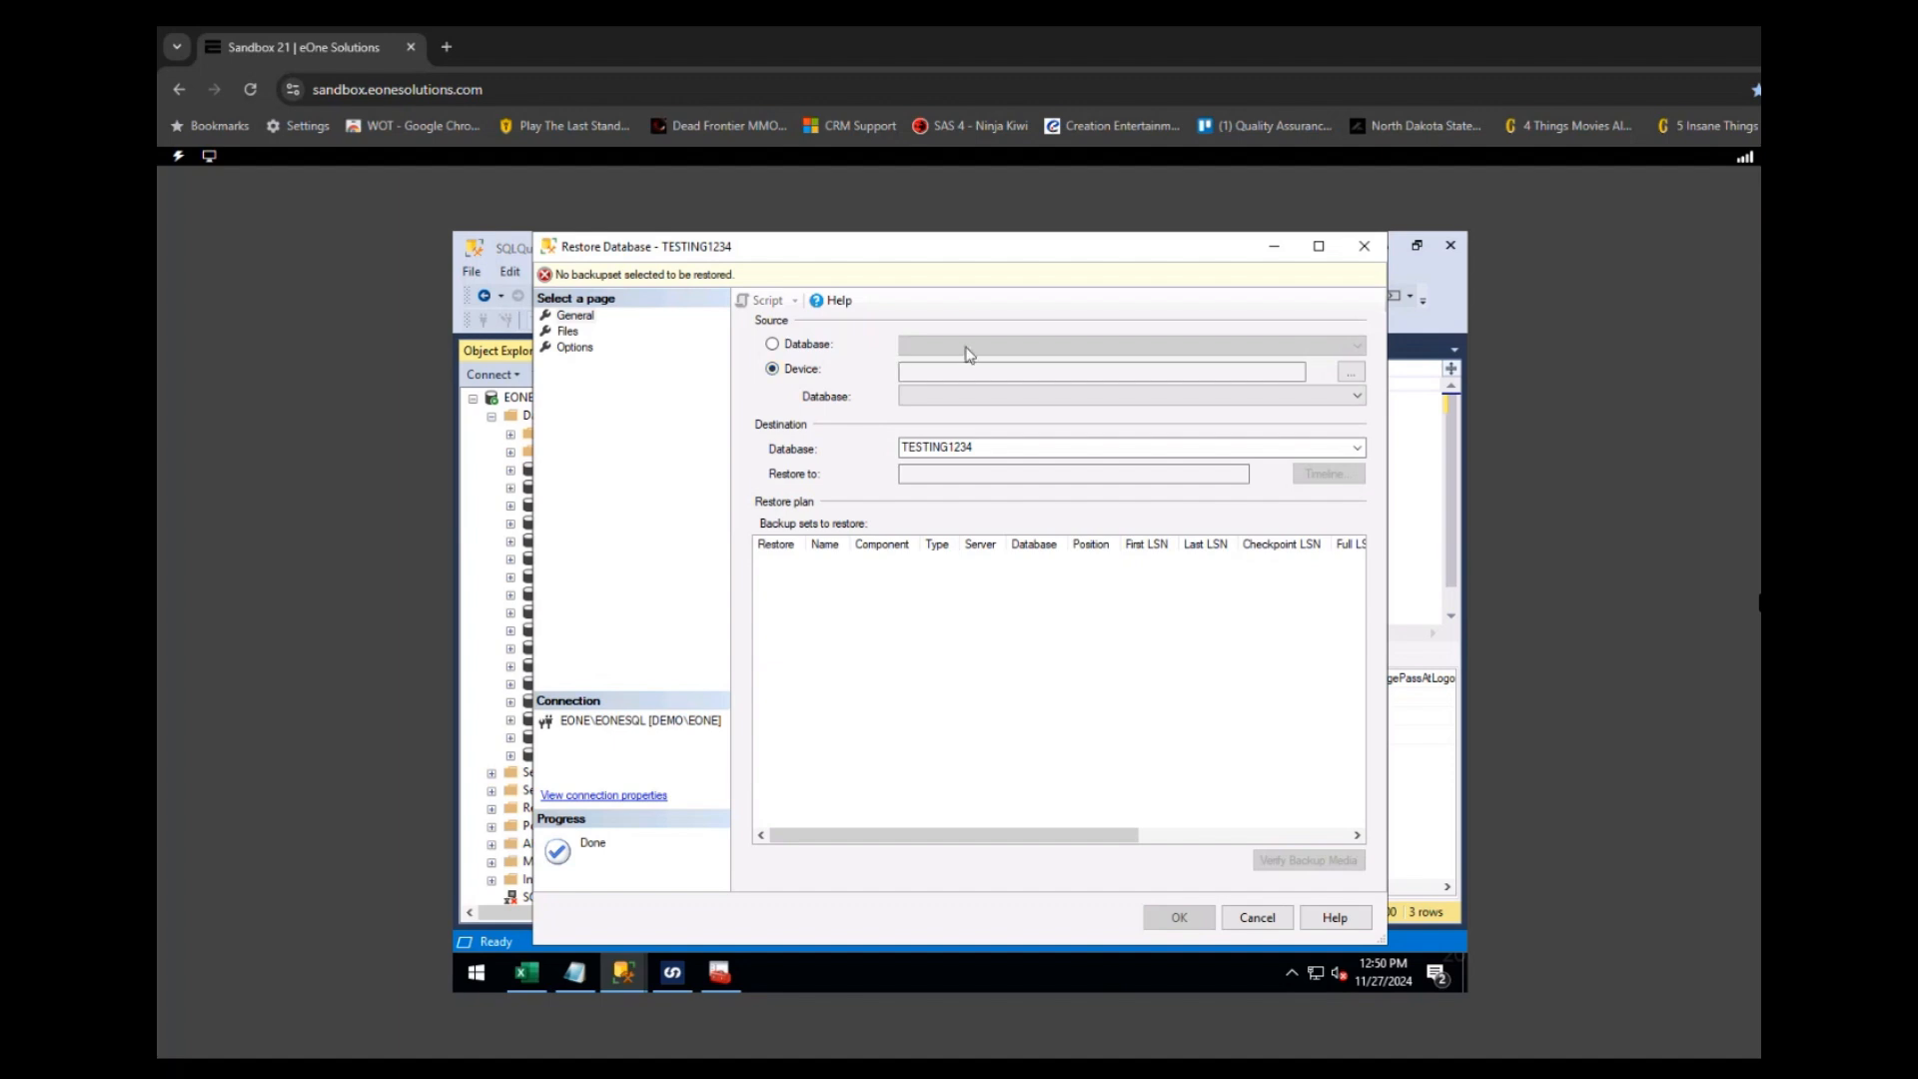
click(1354, 378)
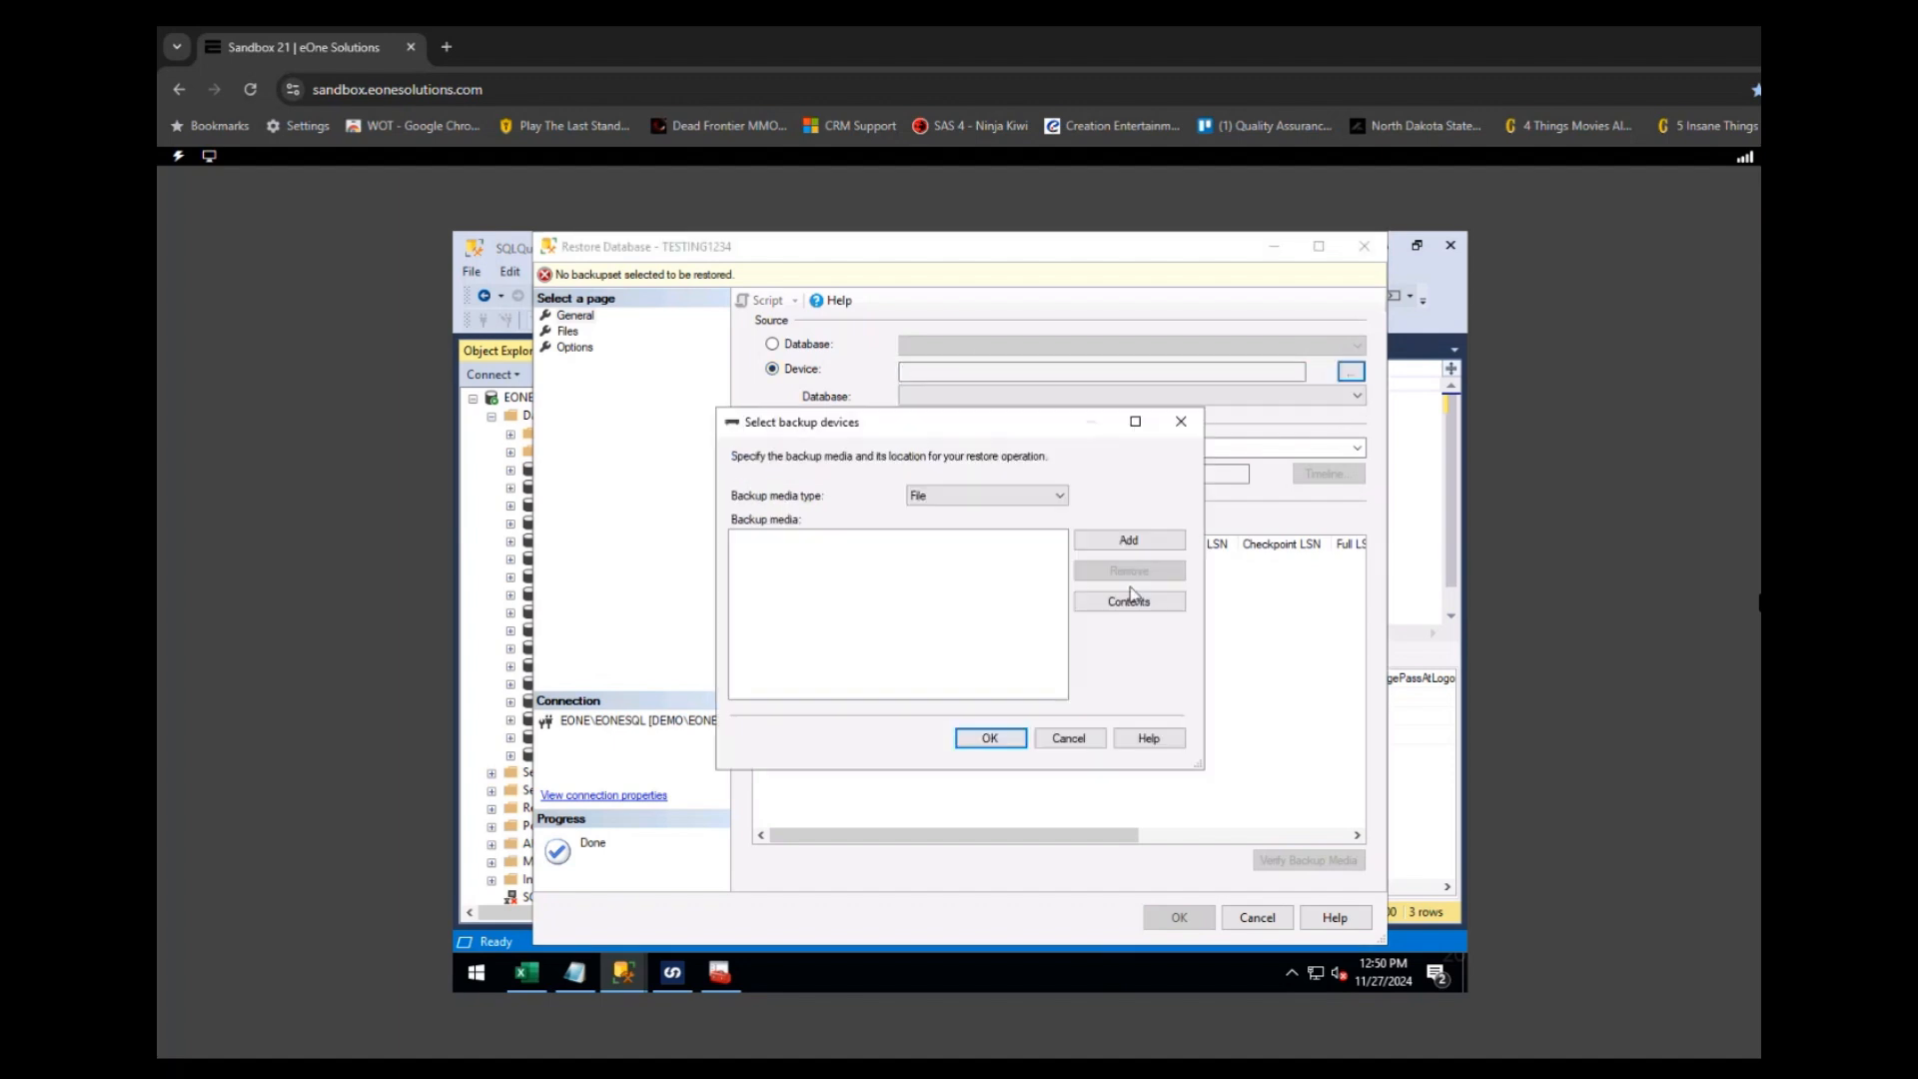
click(1131, 546)
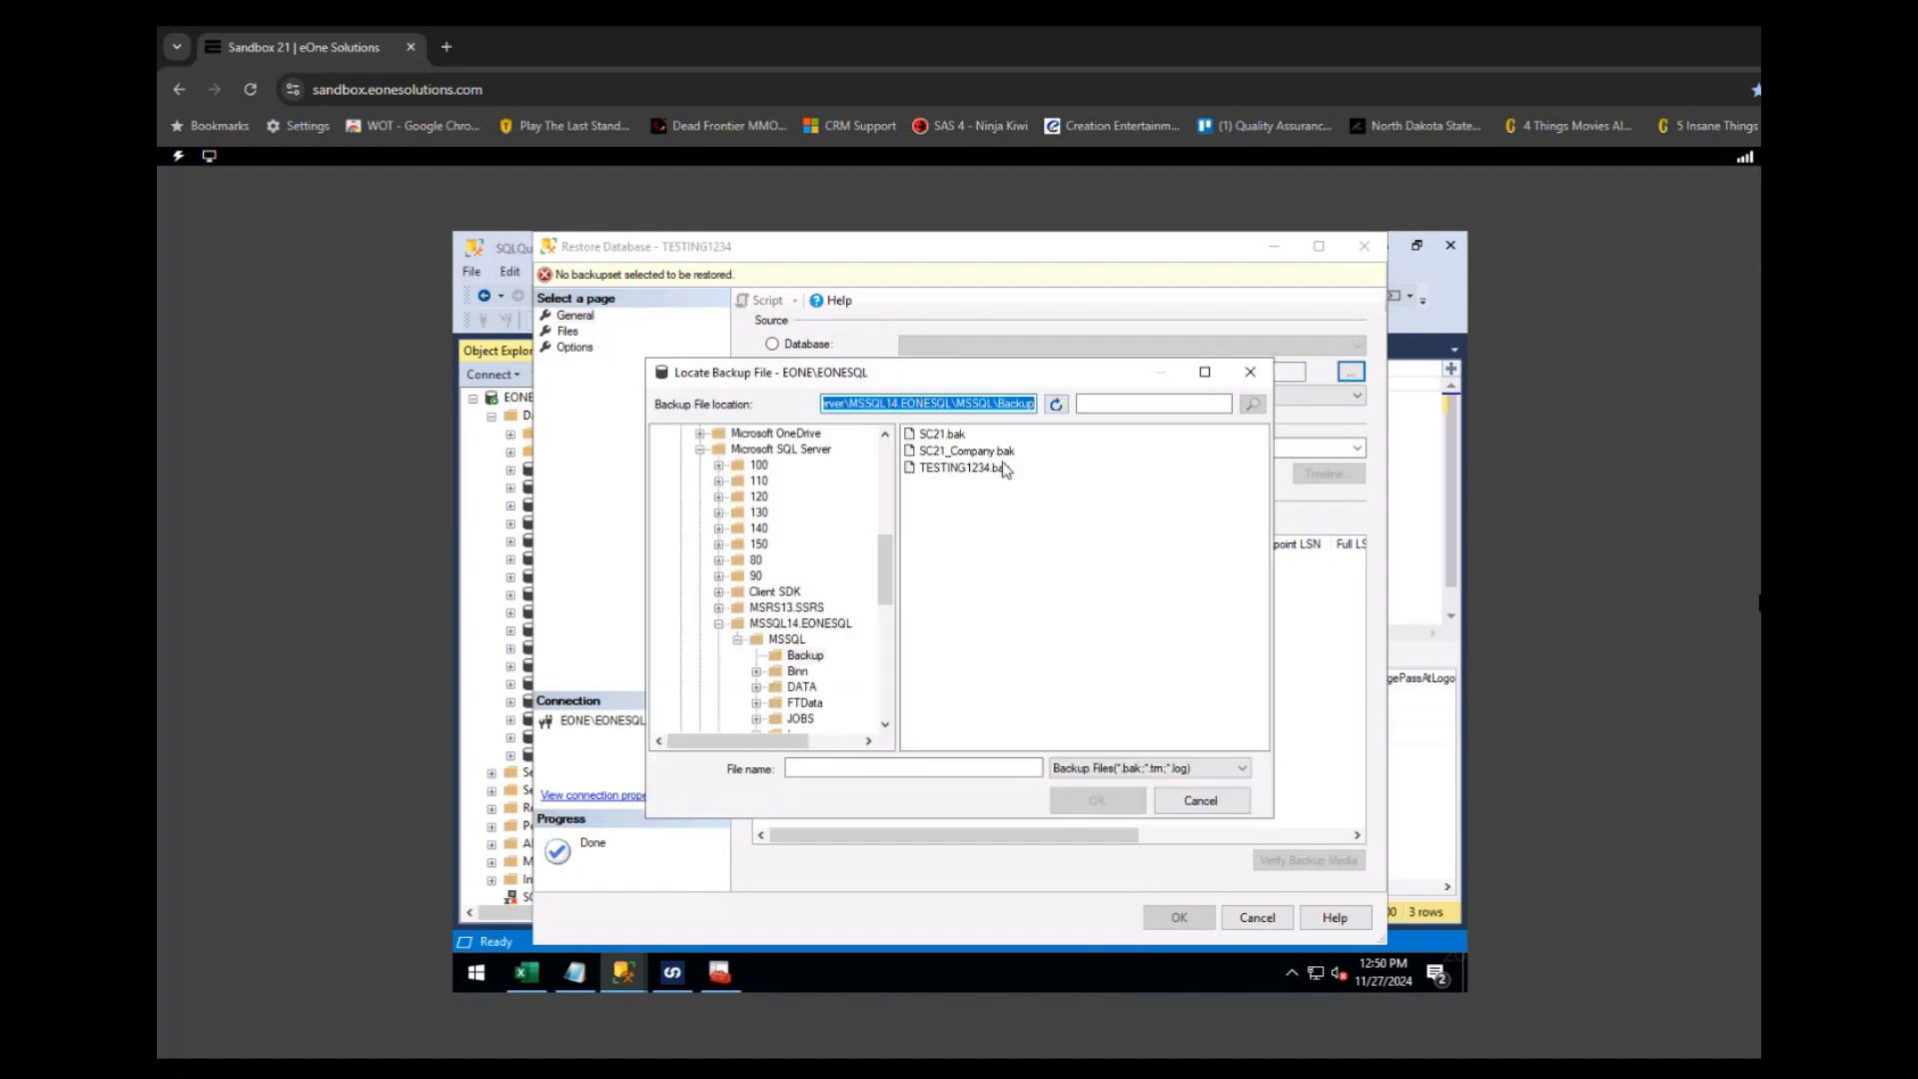
click(941, 435)
click(1096, 803)
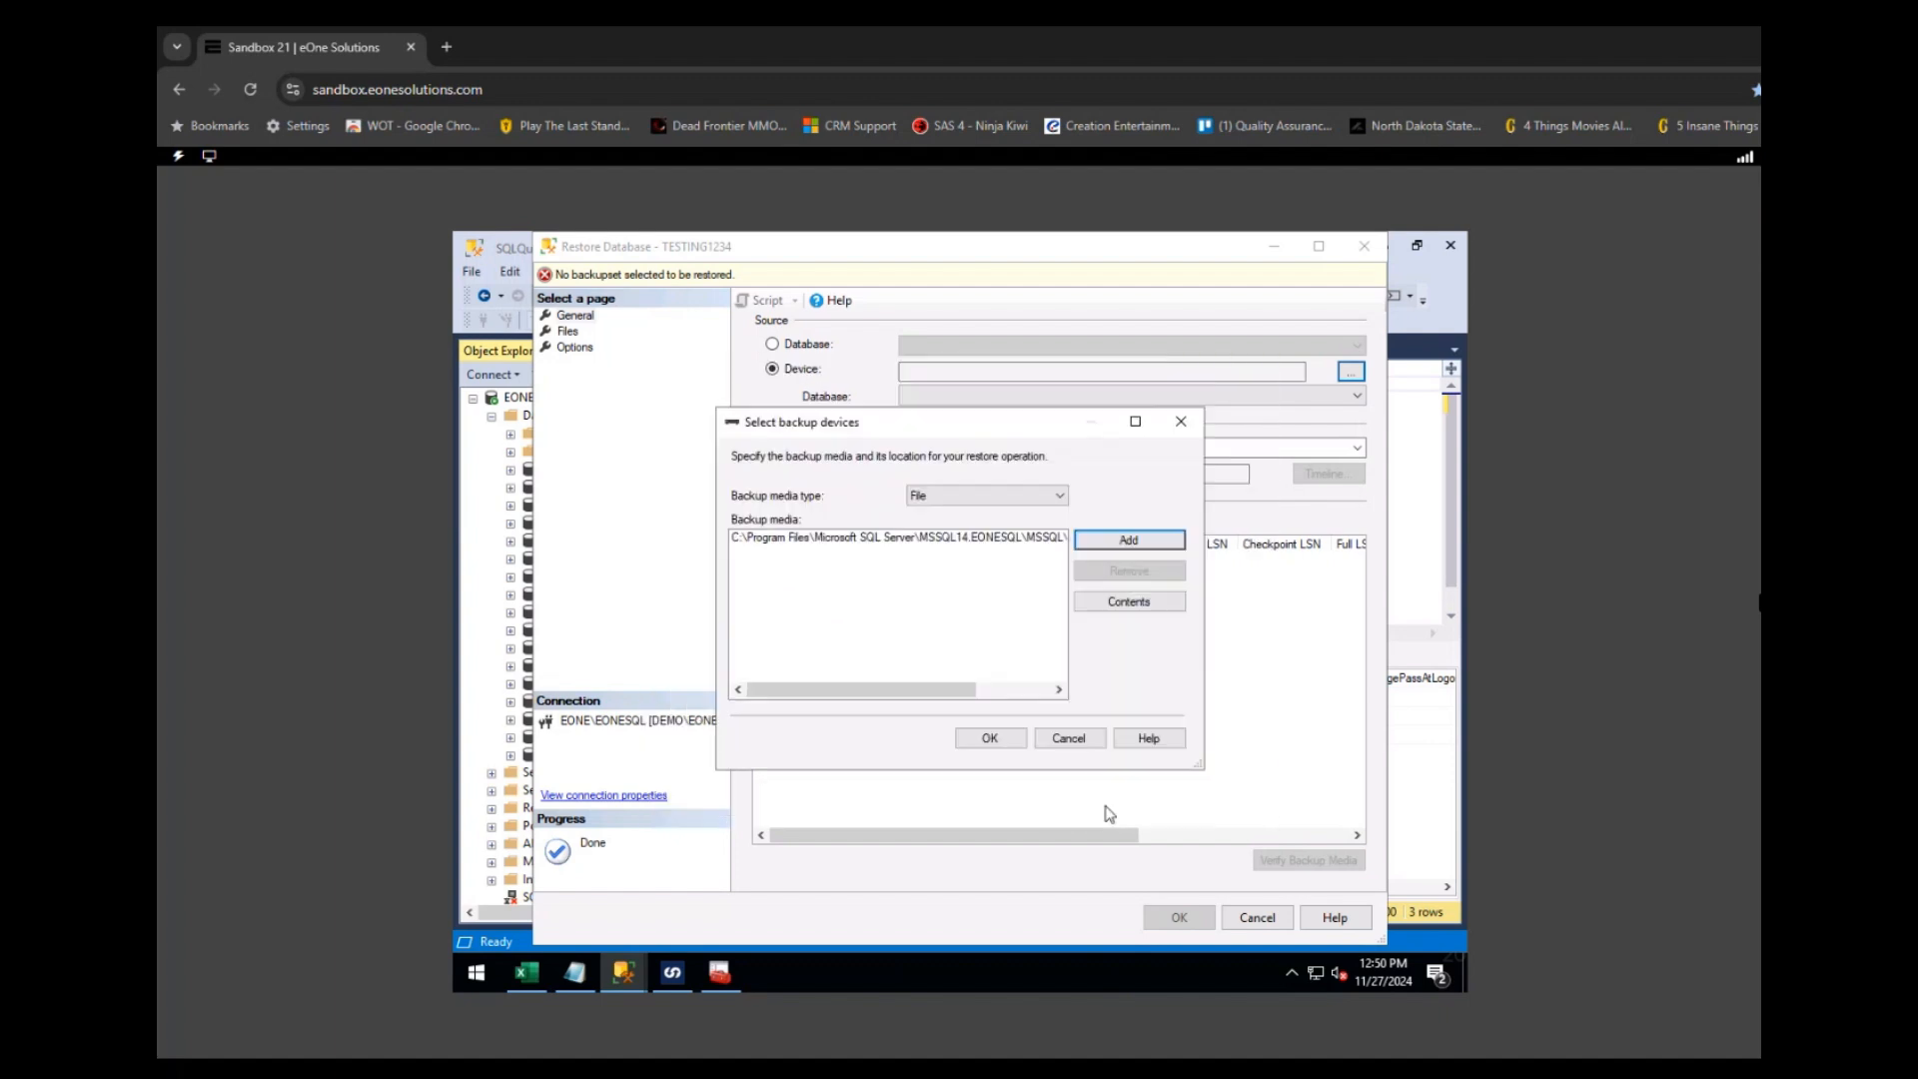
- Confirm SC21.bak, review the data and log file restore paths, and run the restore
click(999, 740)
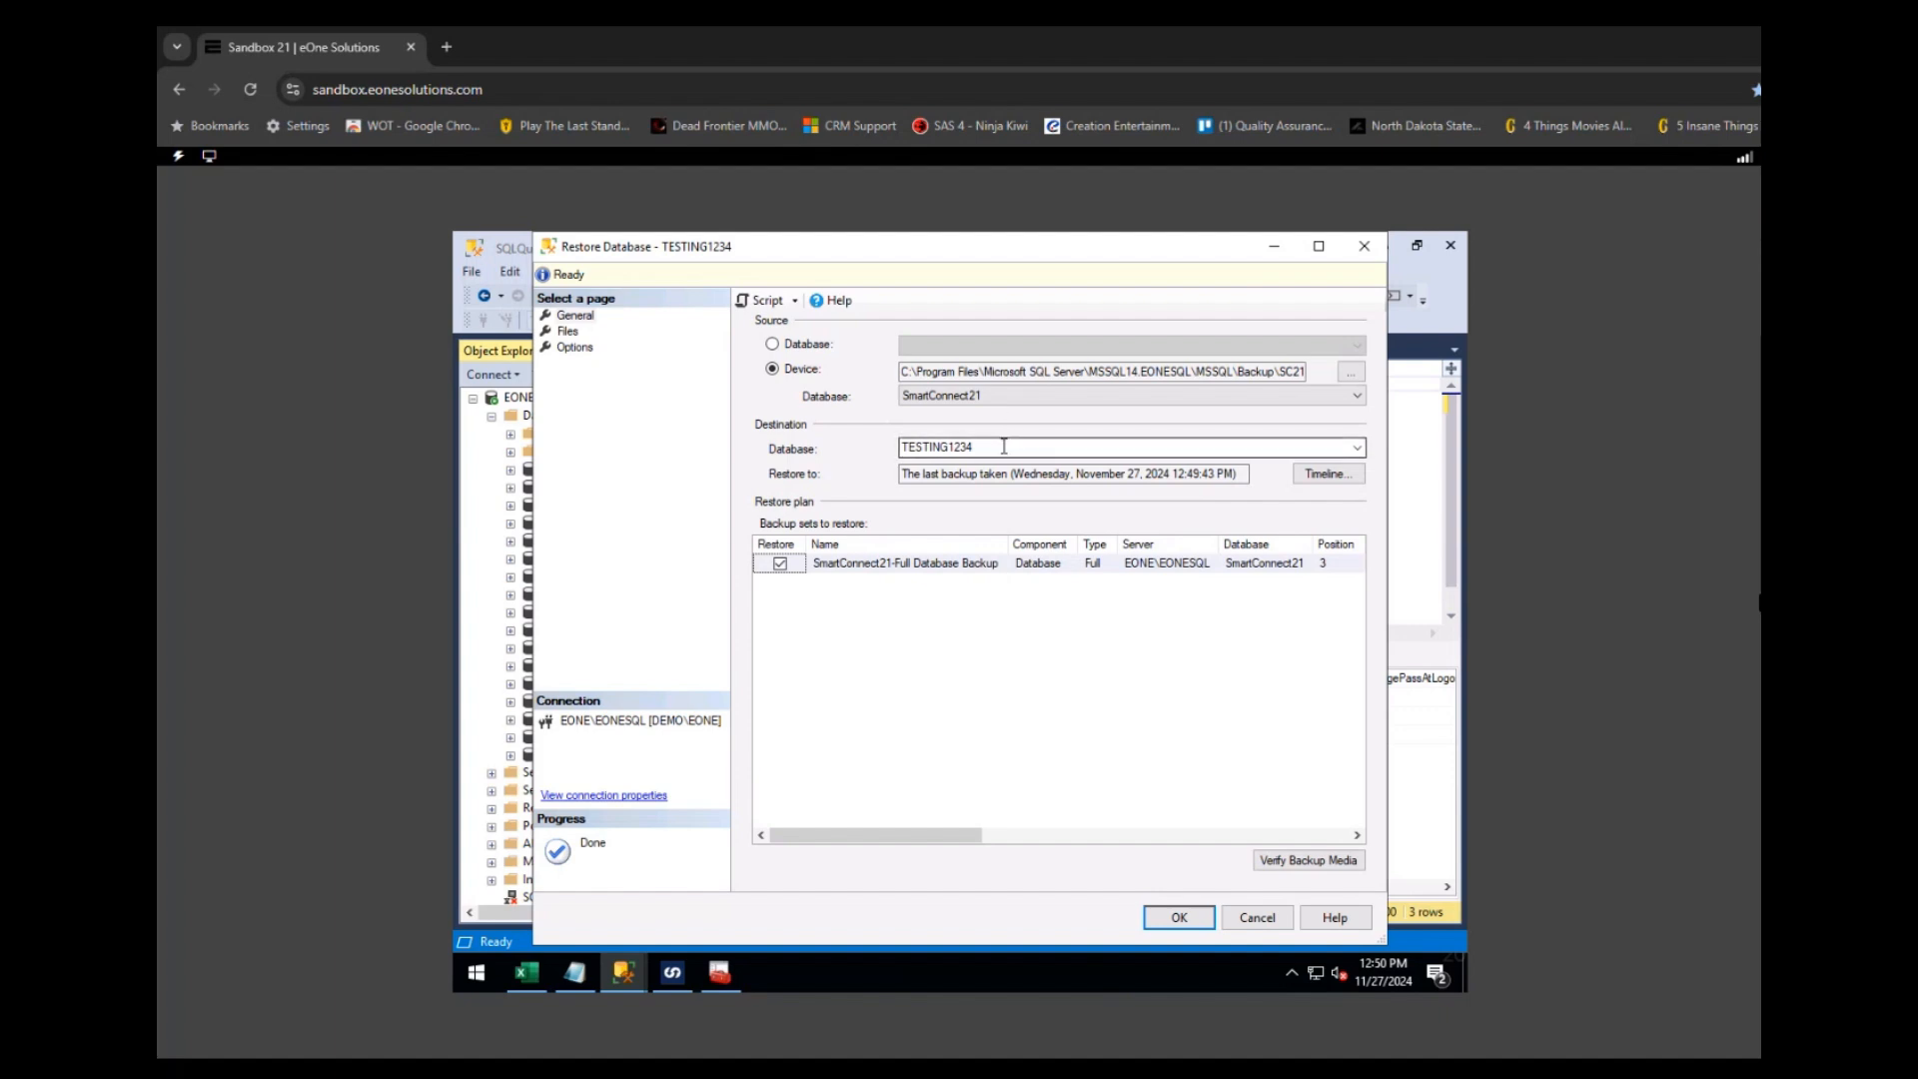
click(568, 331)
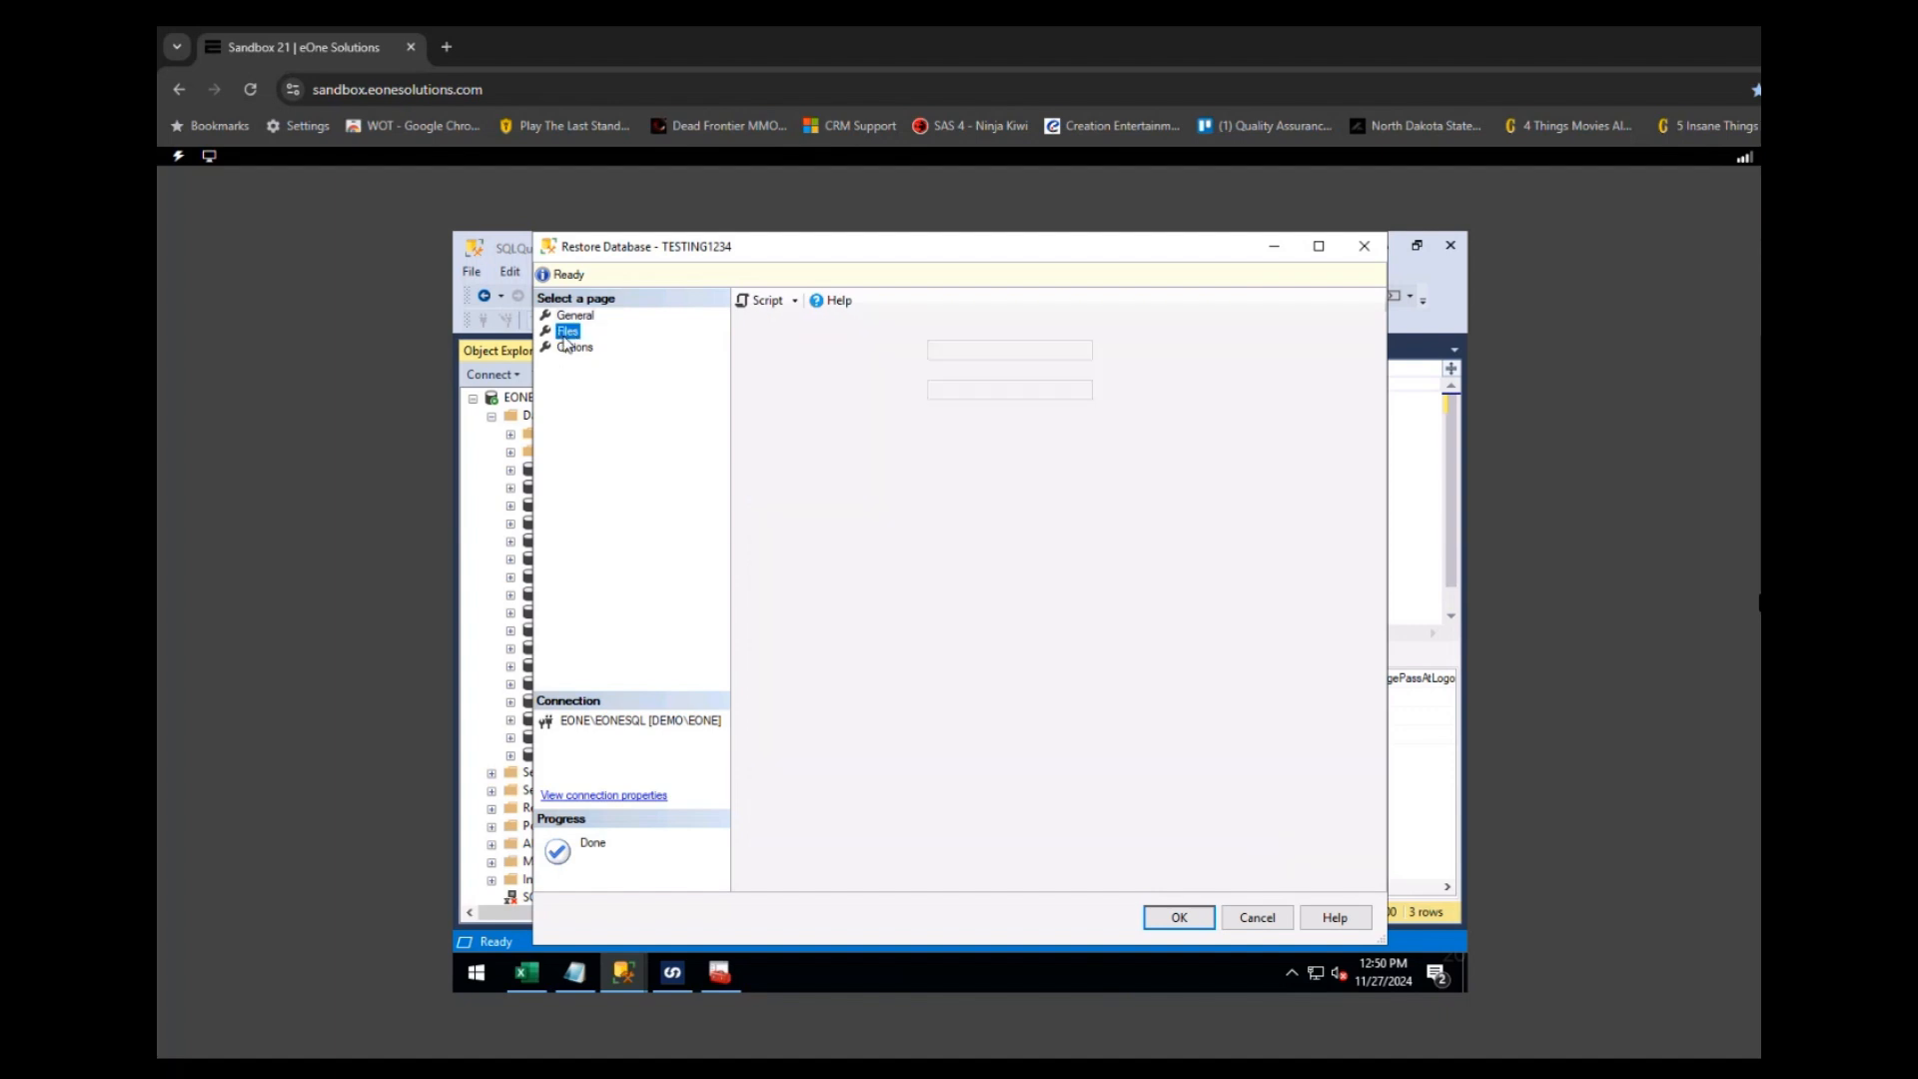
click(1228, 471)
drag(1224, 476, 1444, 476)
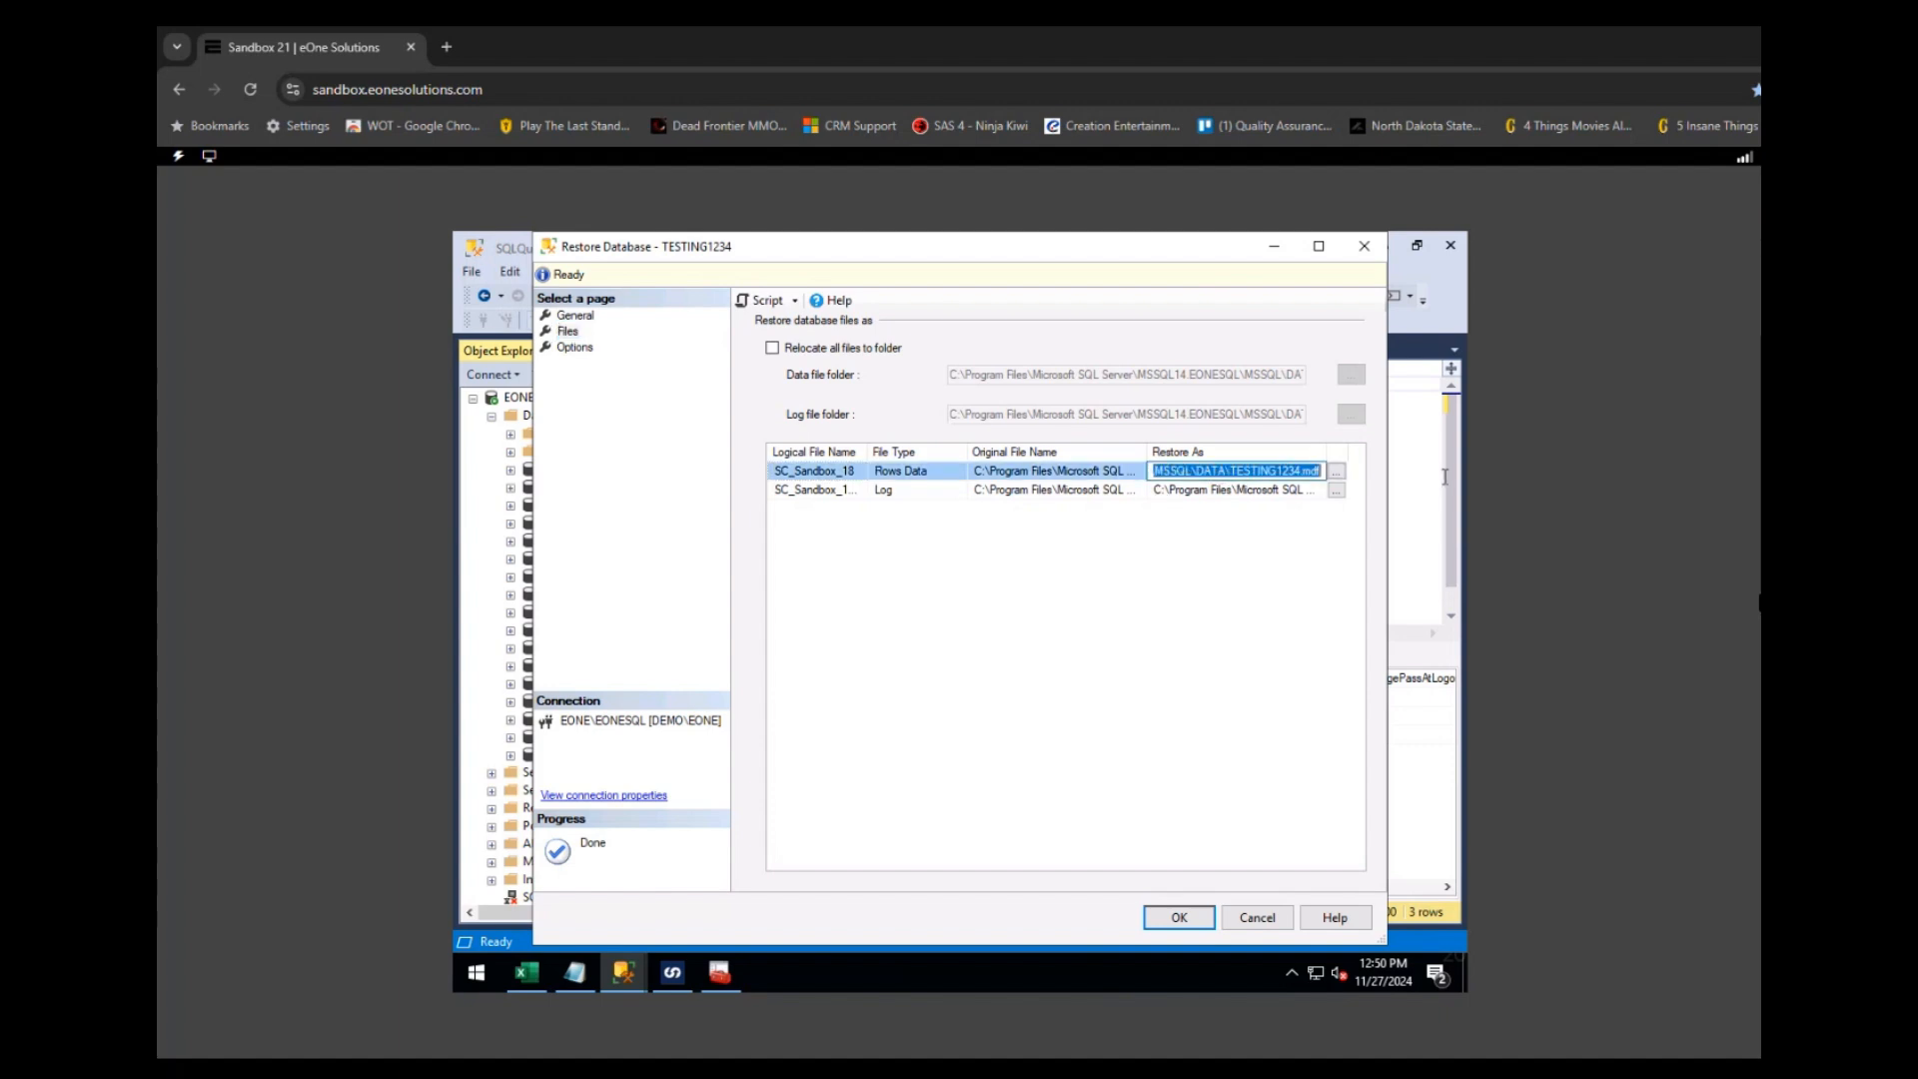
click(1234, 490)
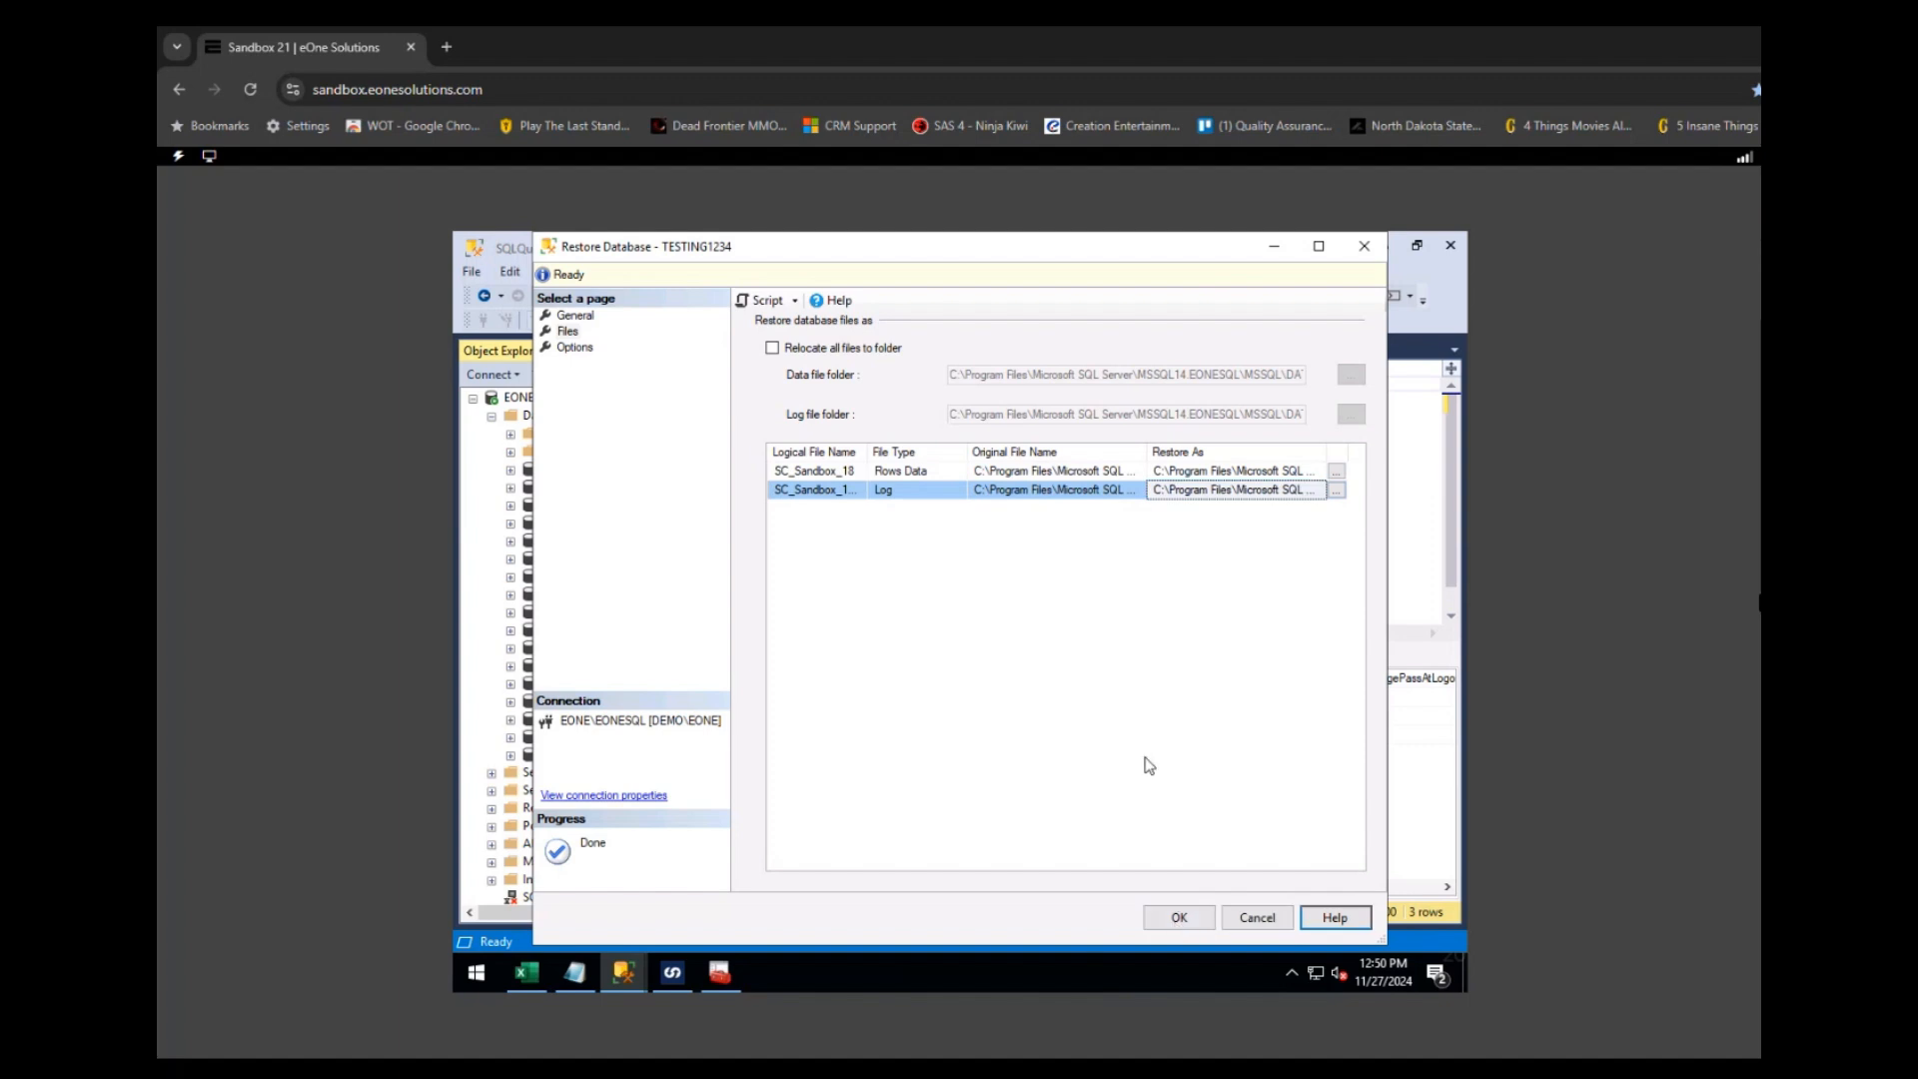
click(1181, 918)
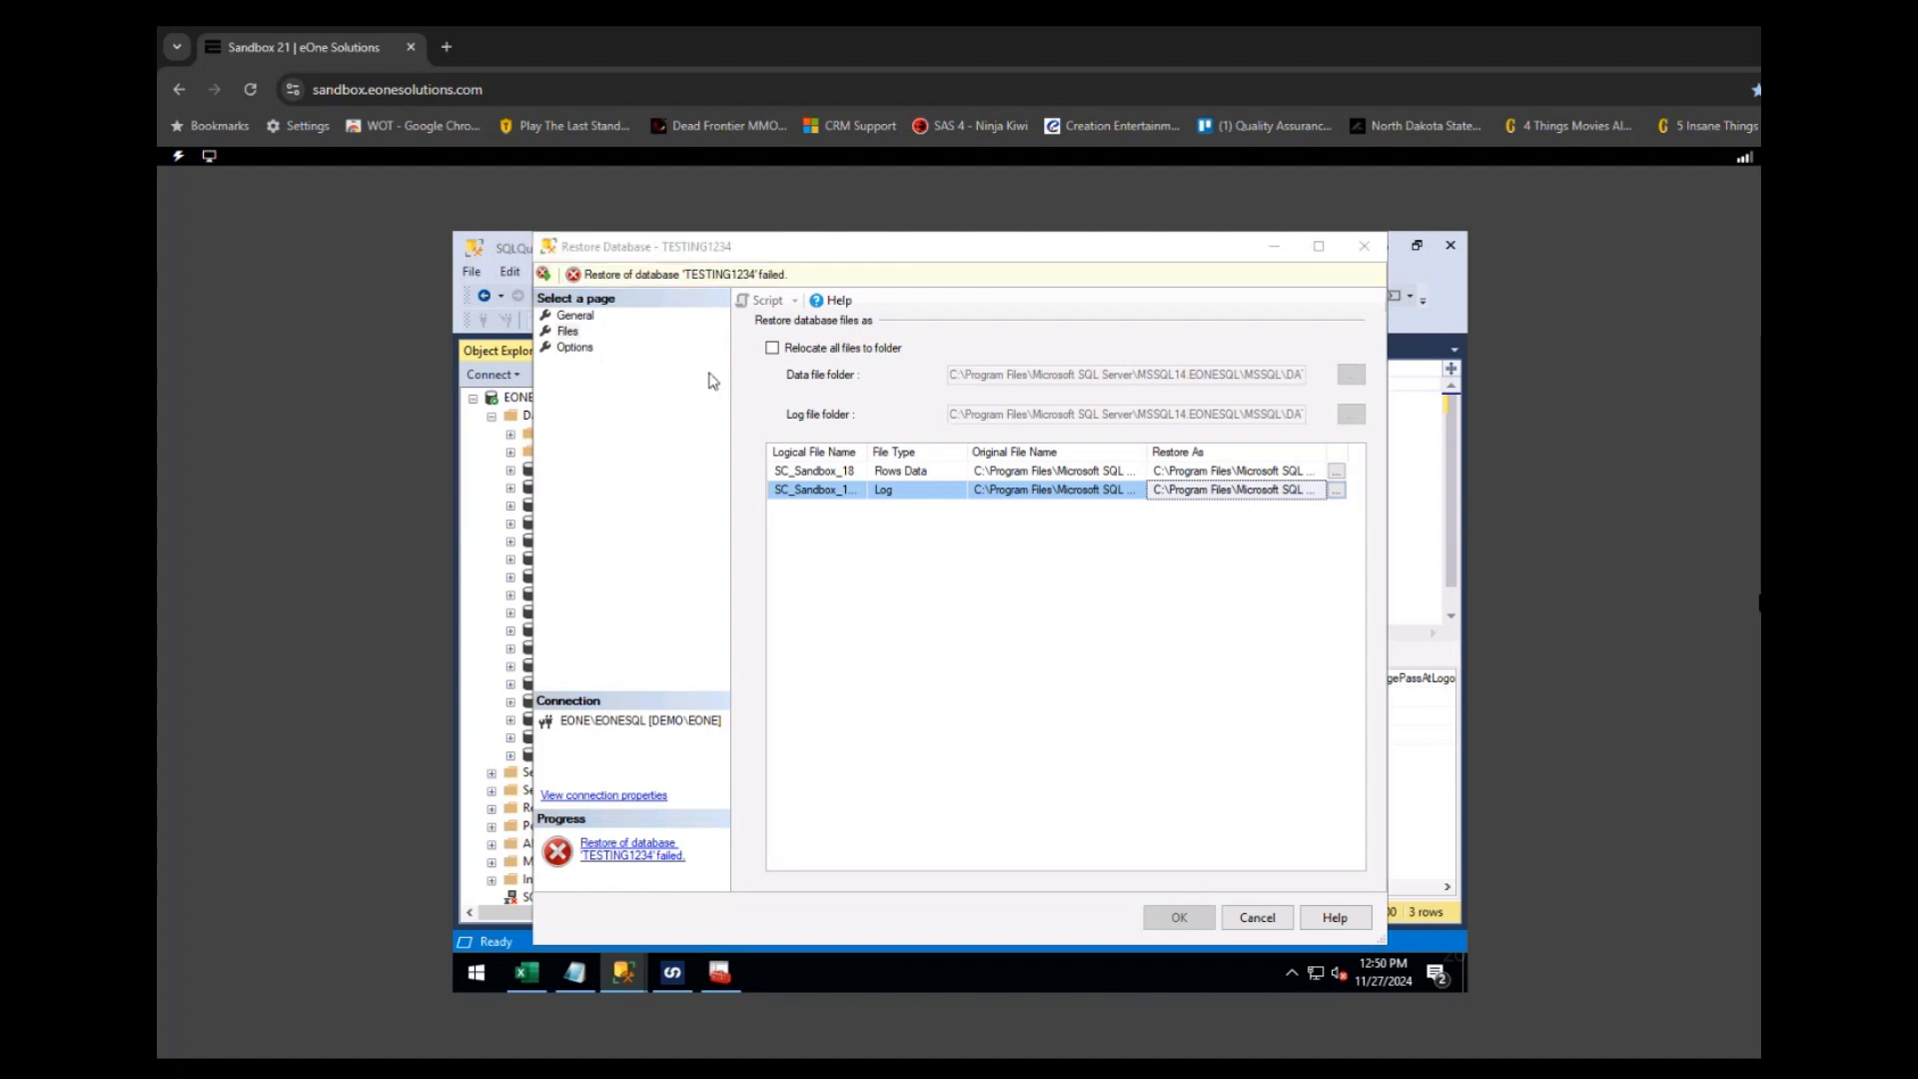
- Enable 'Overwrite the existing database (WITH REPLACE)' and rerun the restore successfully
click(687, 278)
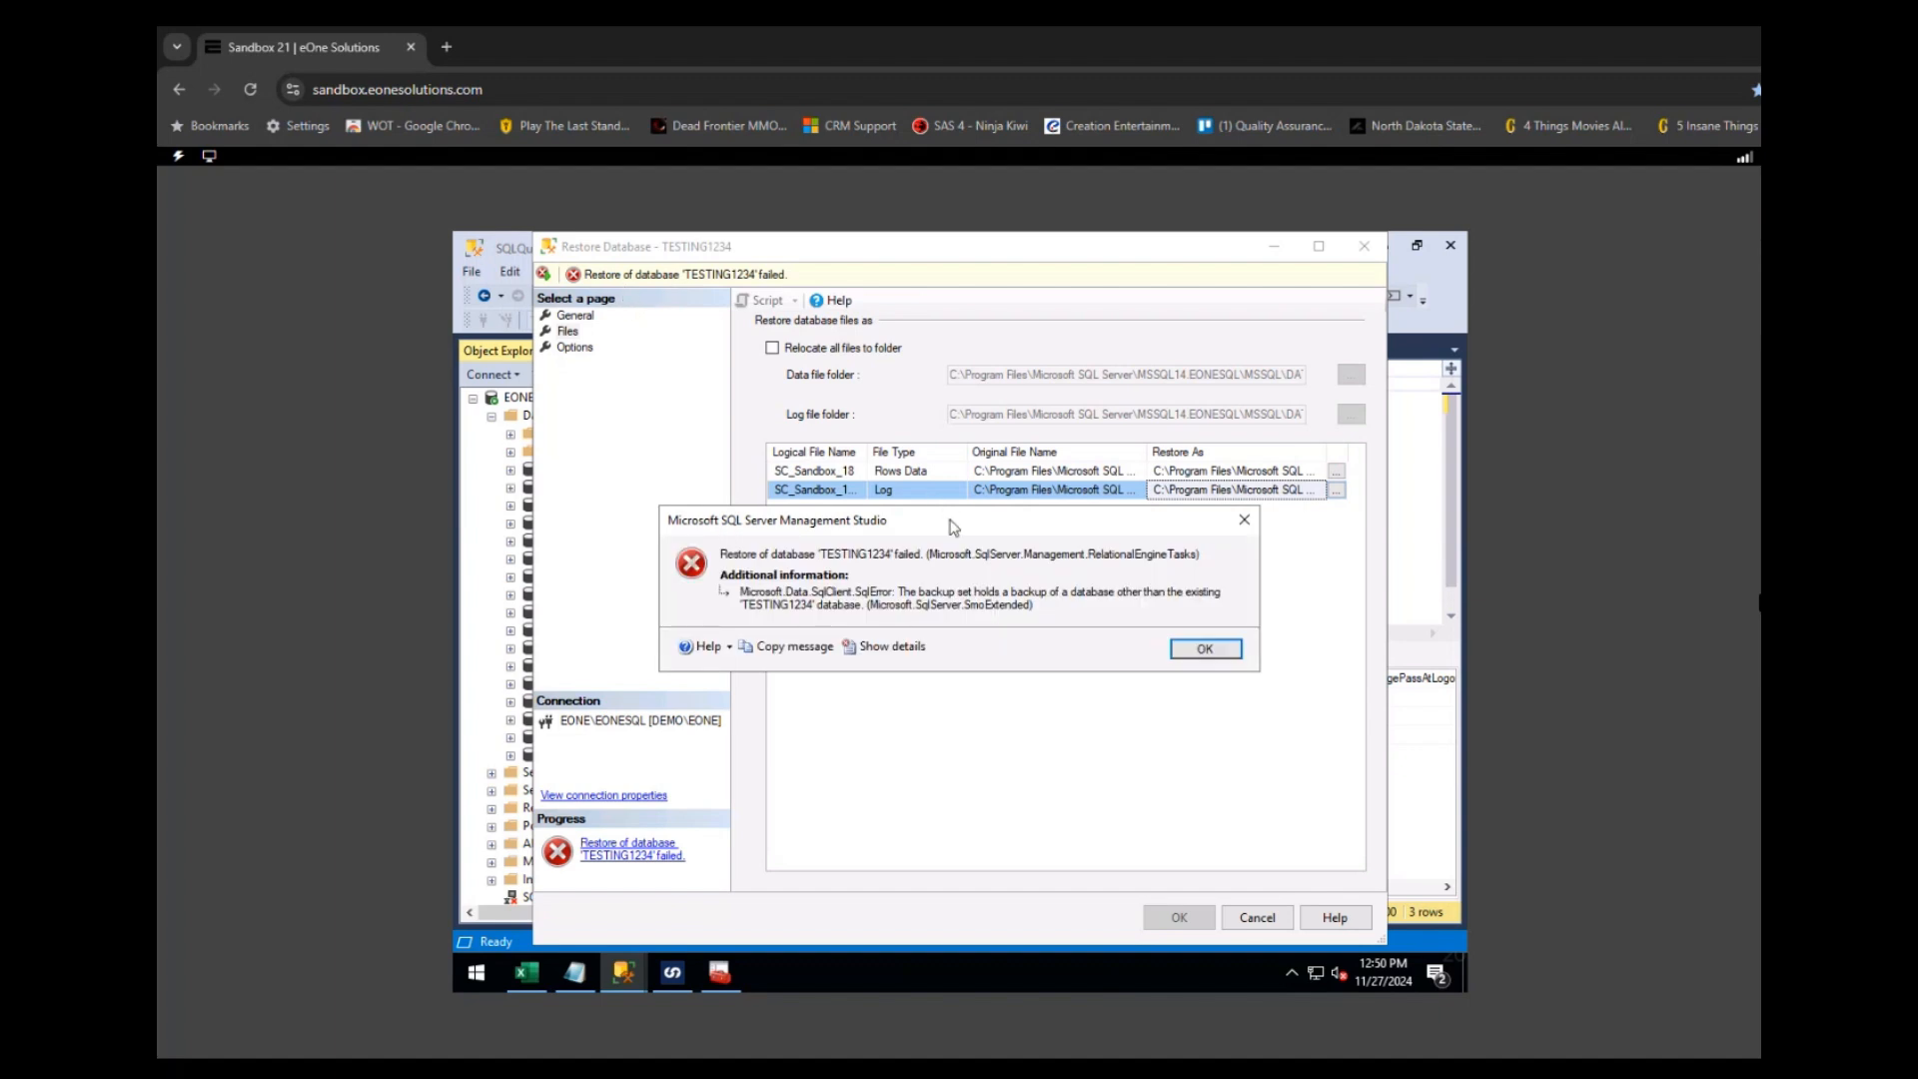
click(1205, 650)
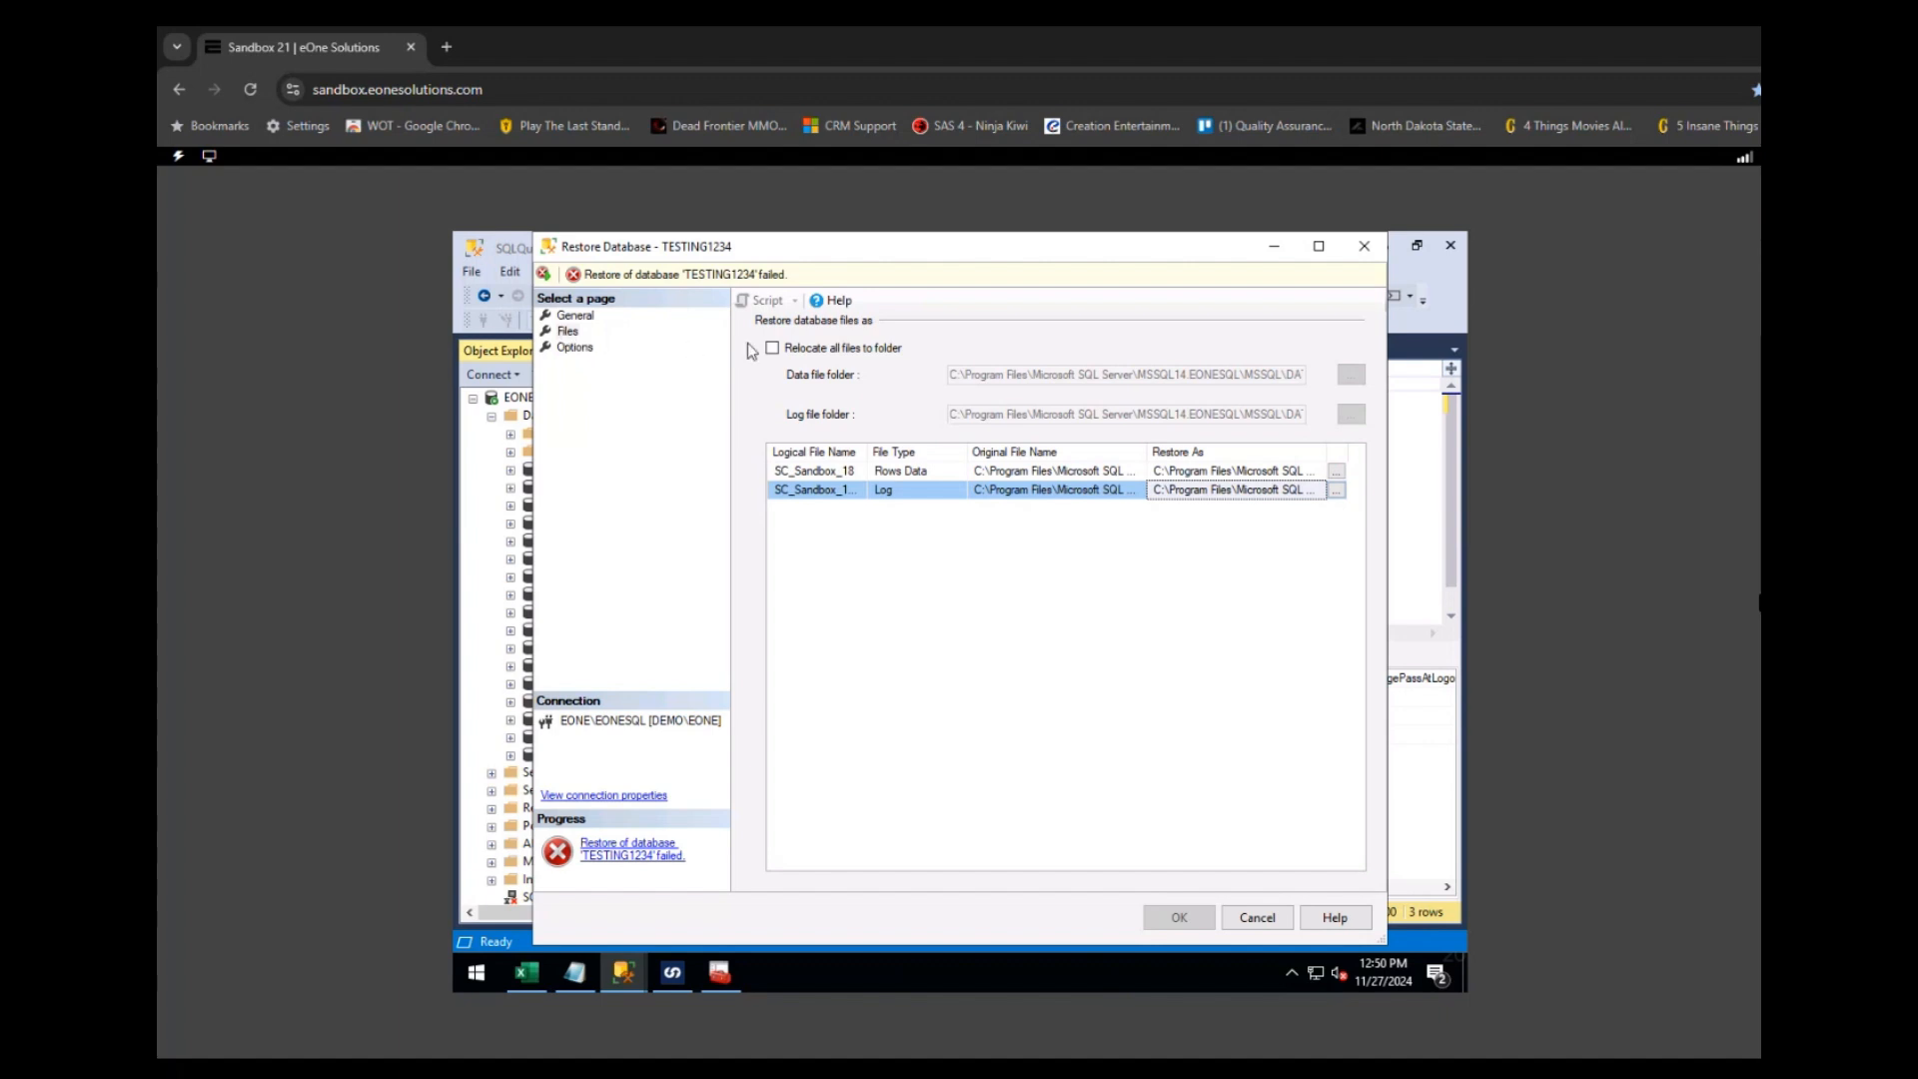
click(575, 317)
click(569, 330)
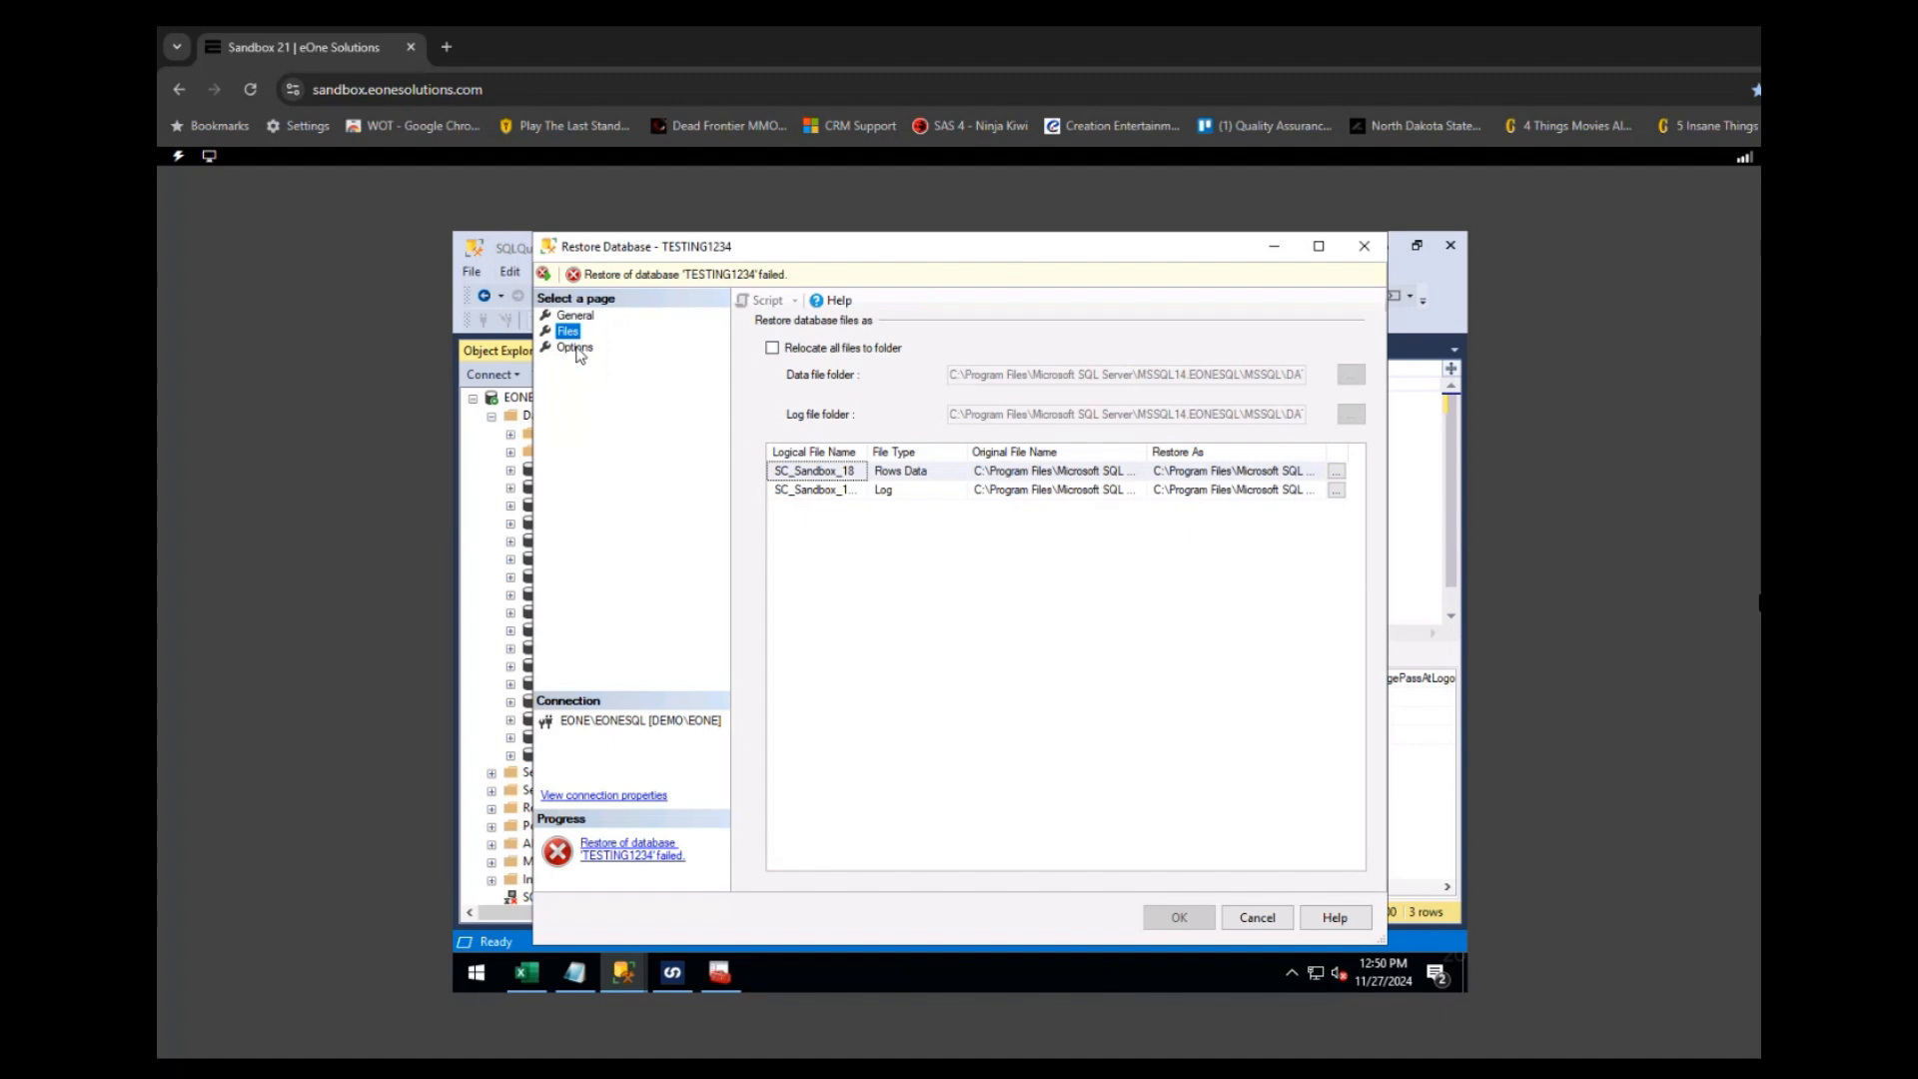
click(576, 348)
click(772, 345)
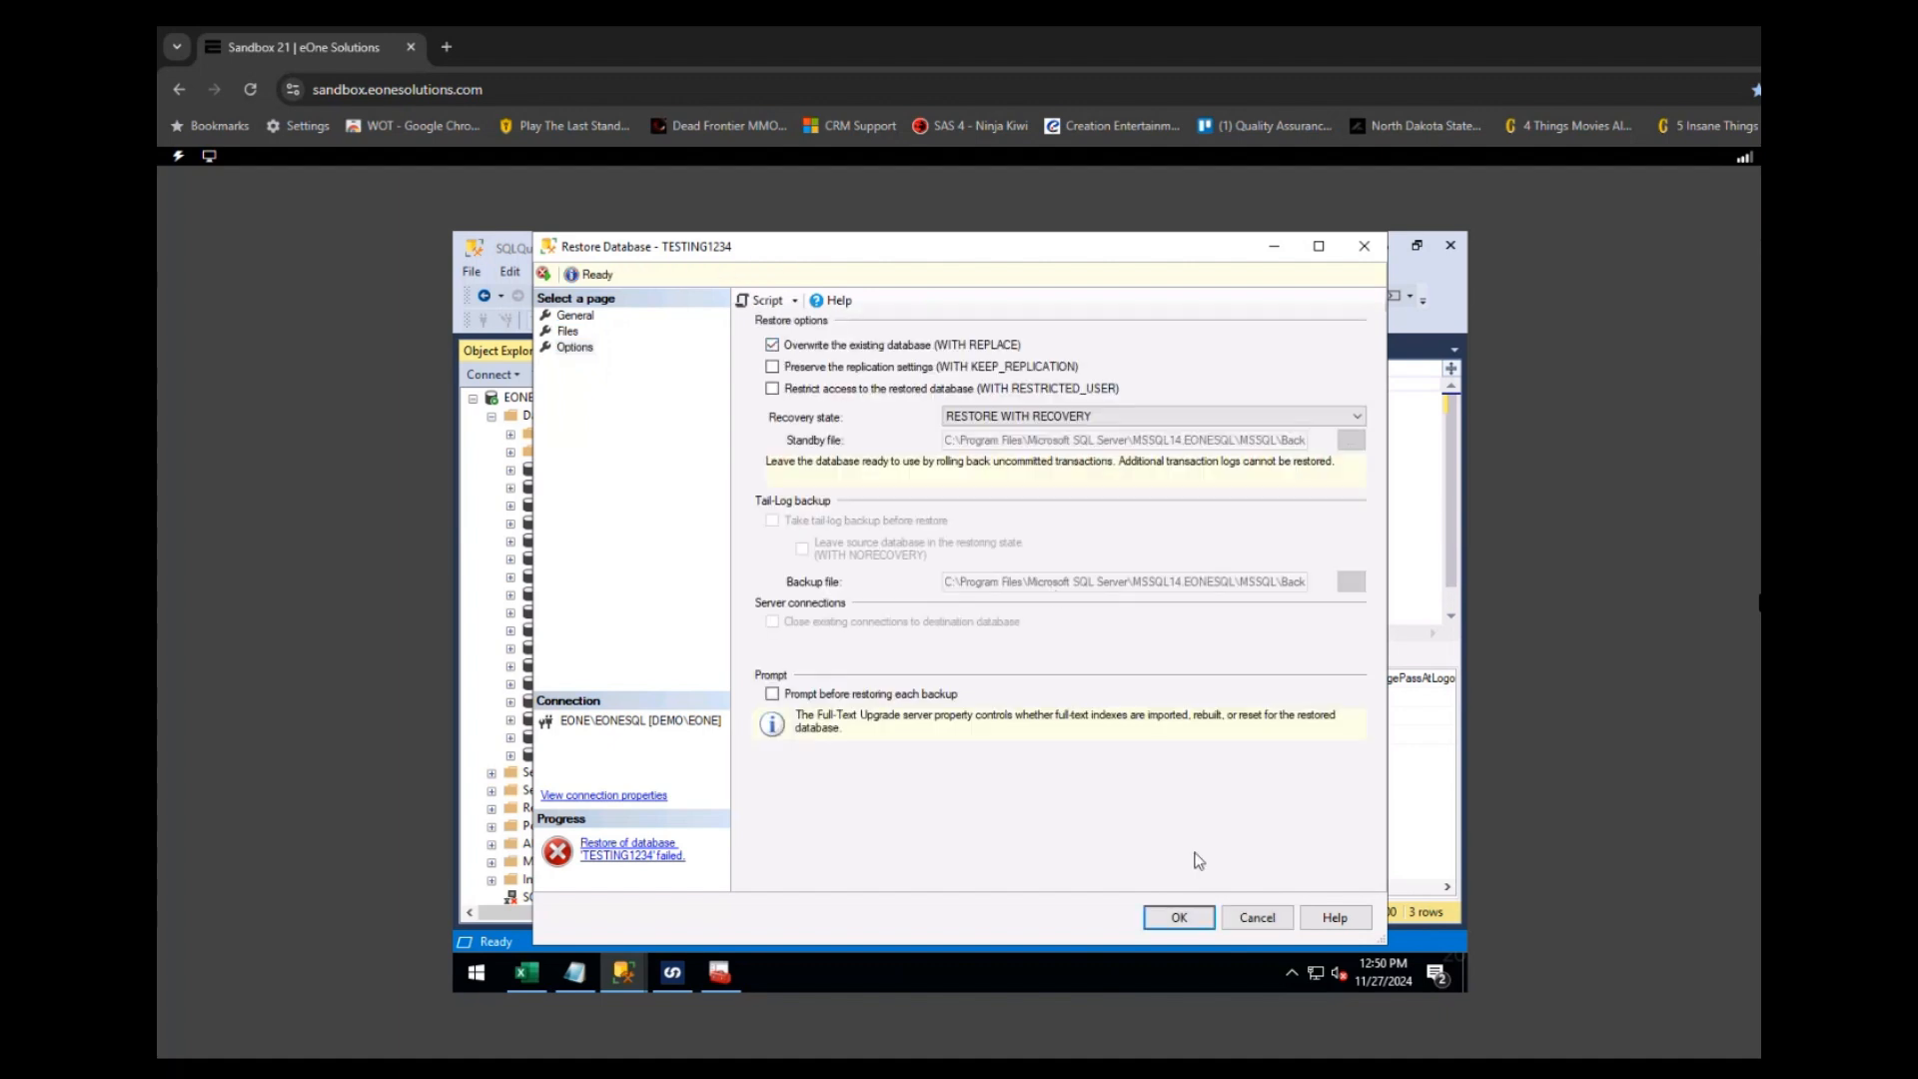
click(1176, 917)
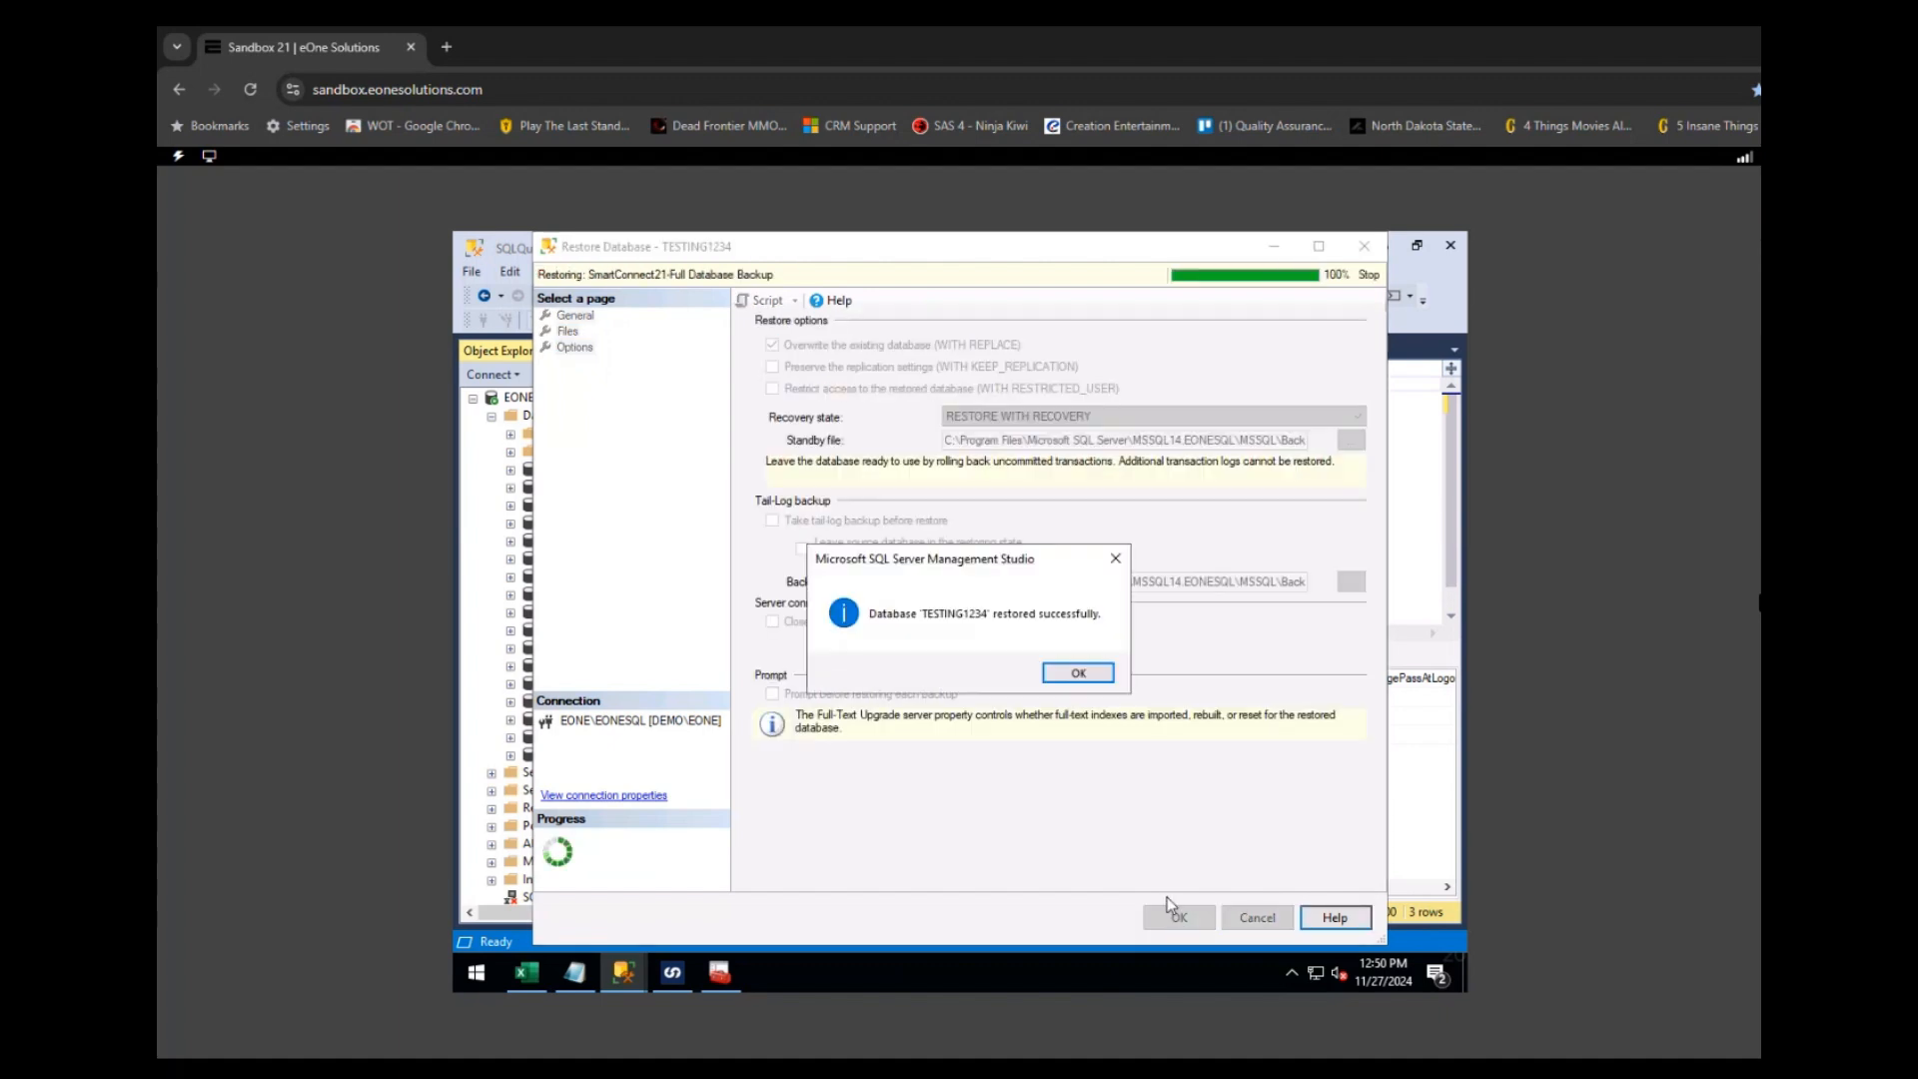
click(1078, 672)
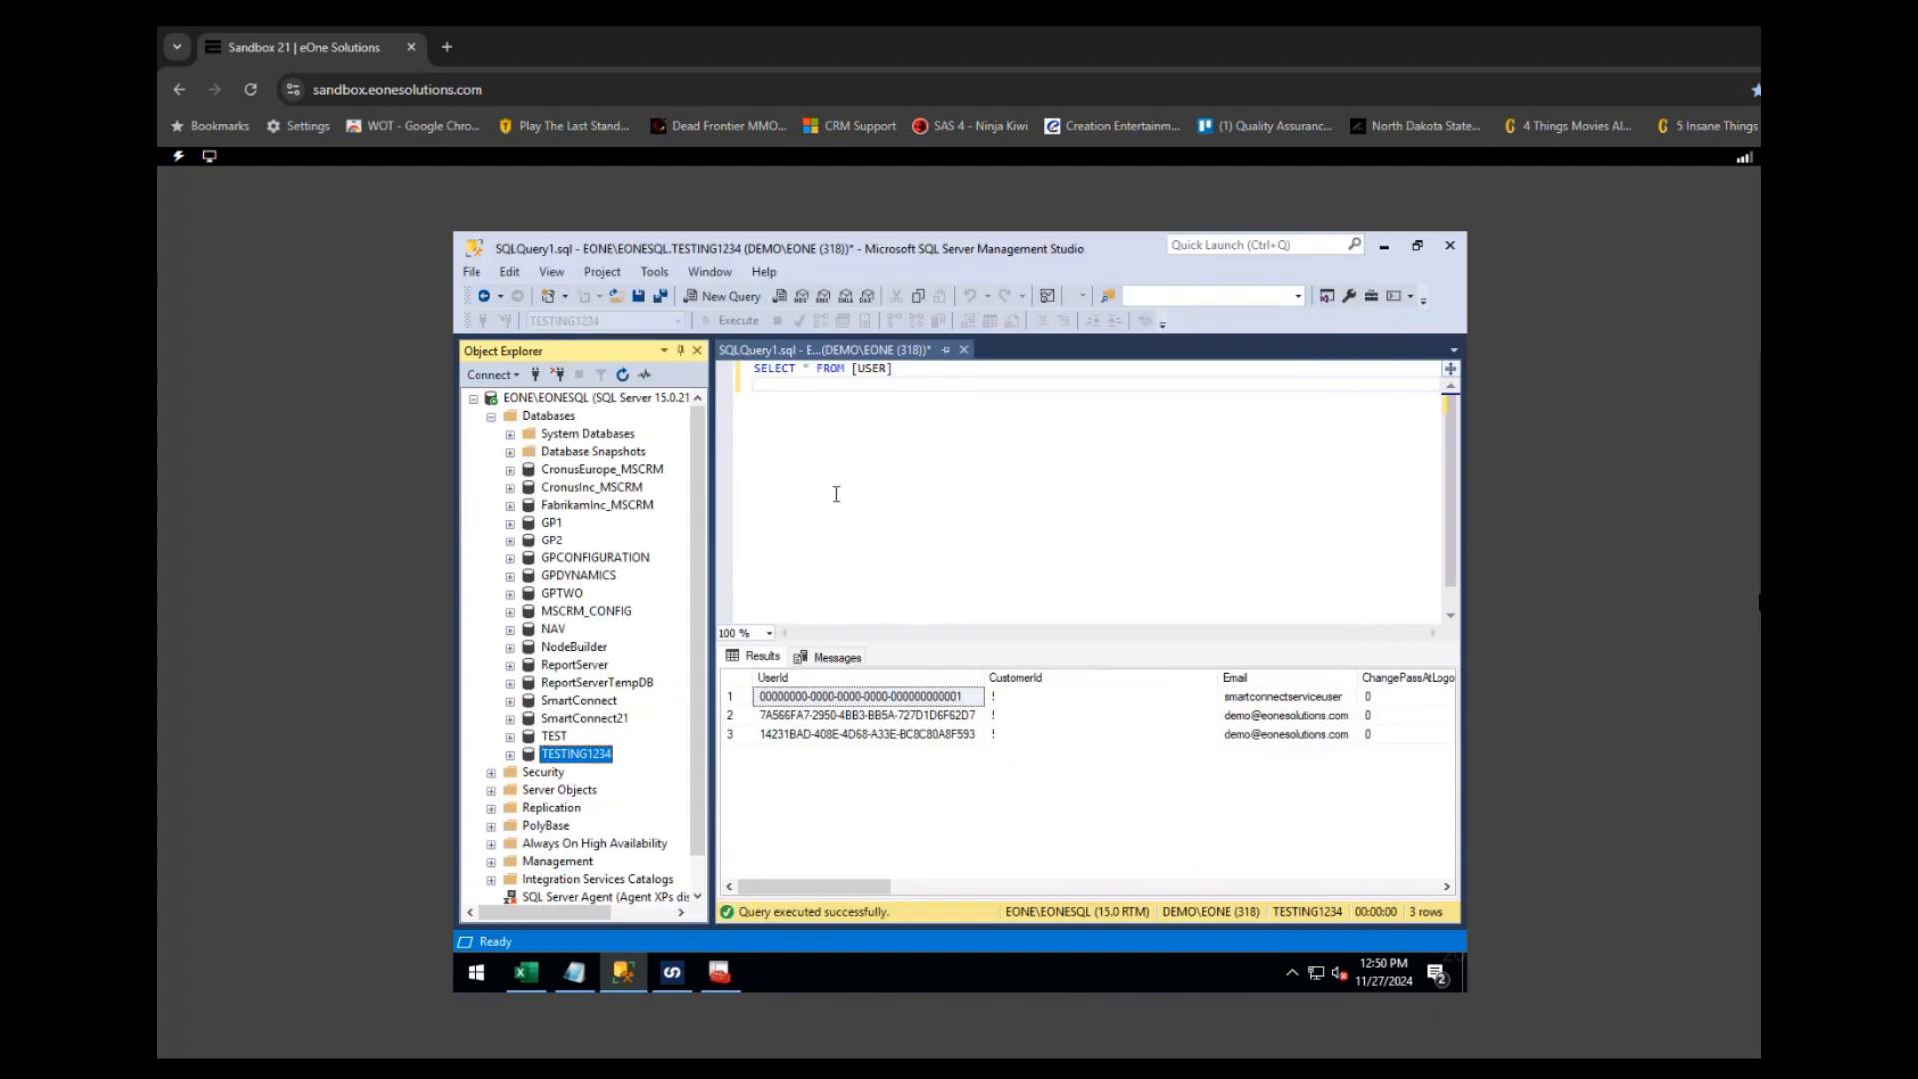
- Rerun SELECT * FROM [USER] against TESTING1234, returning three user rows
click(906, 446)
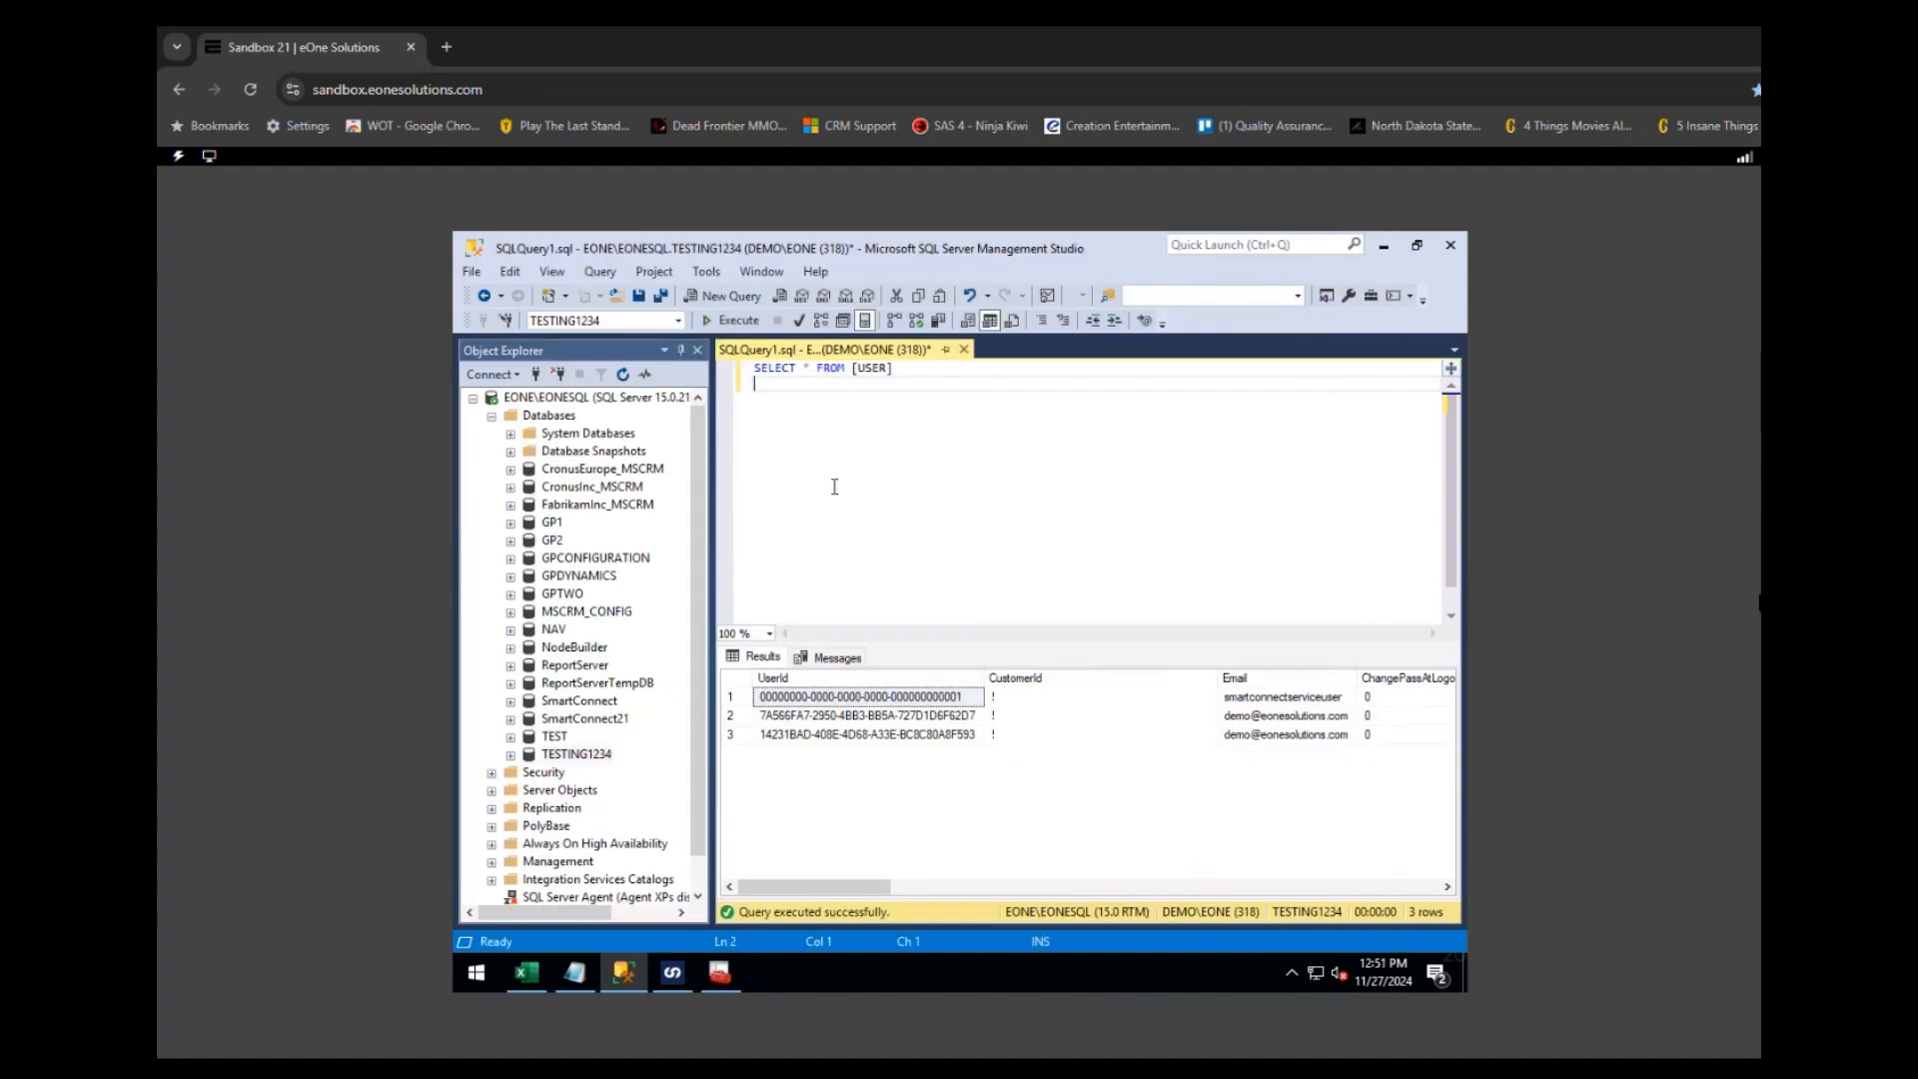
drag(947, 365, 741, 366)
click(721, 318)
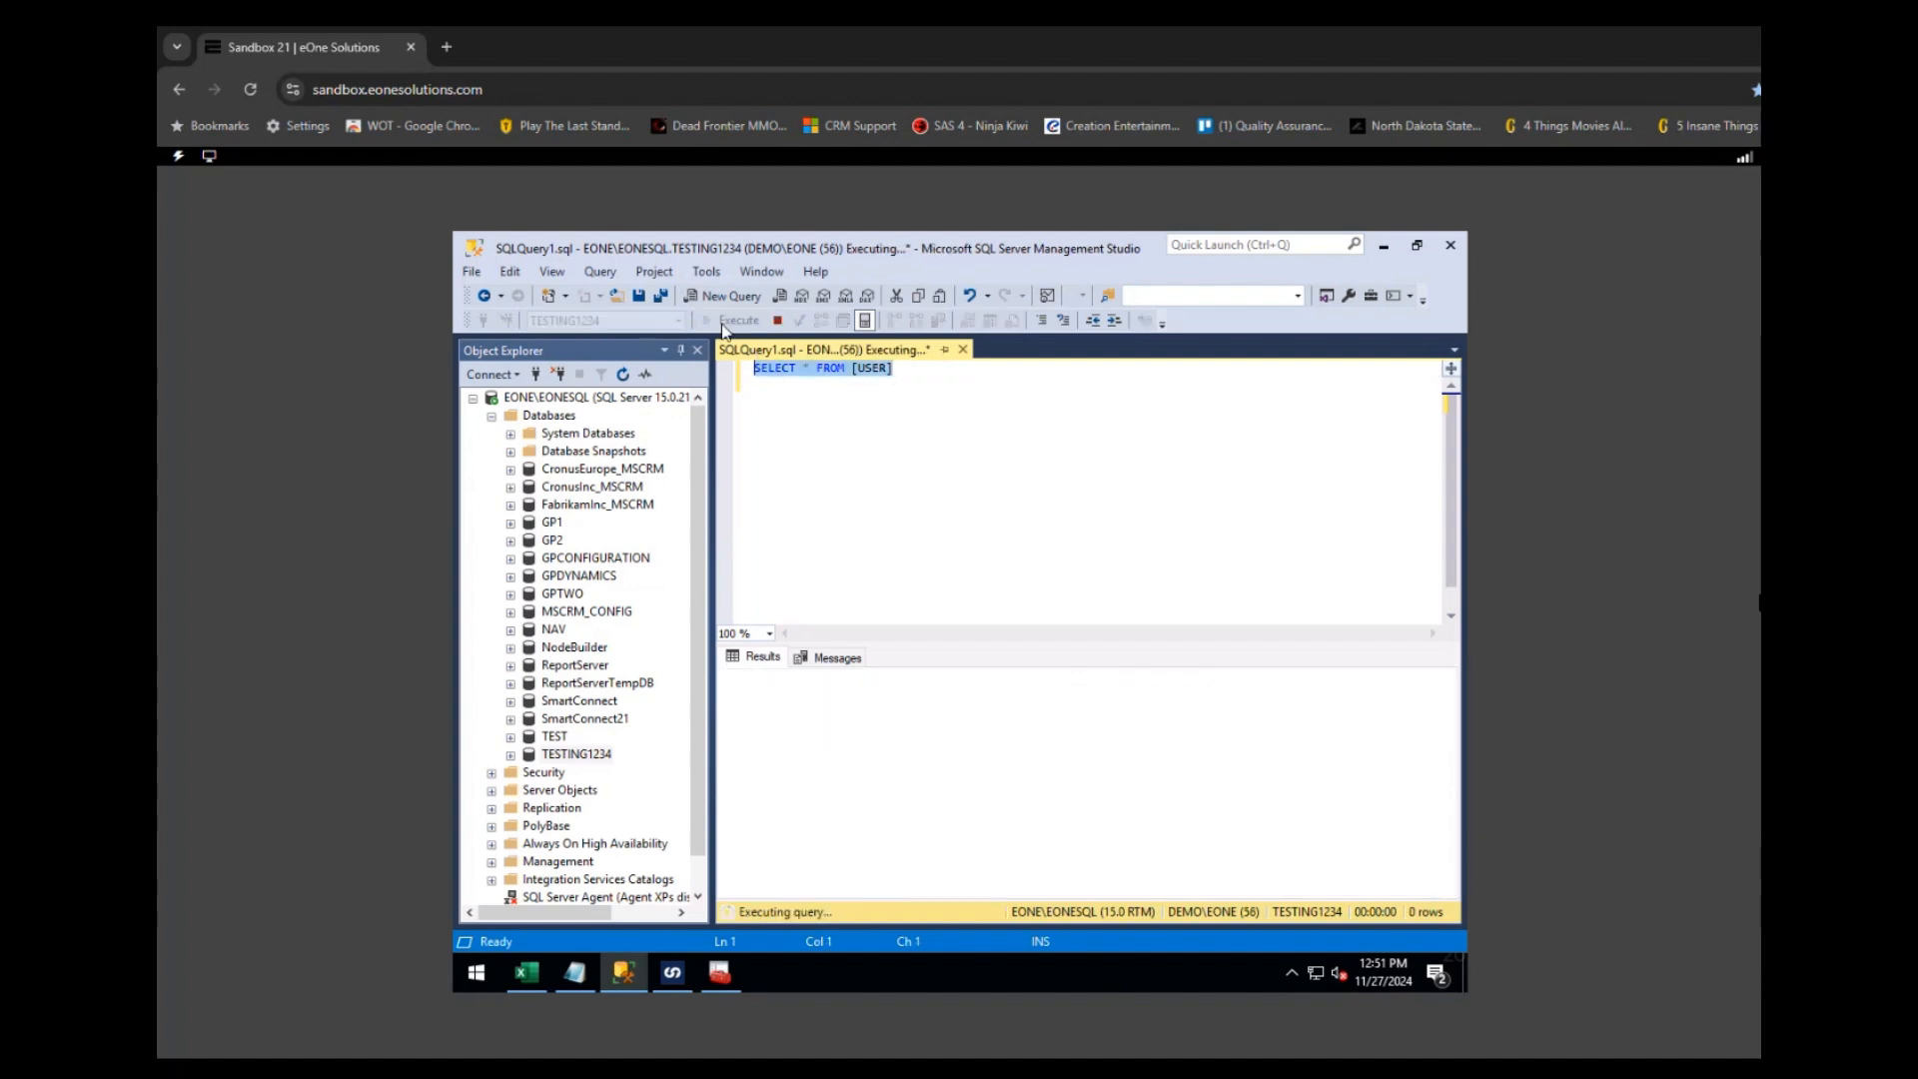
mouse_move(832, 889)
mouse_down()
mouse_move(1117, 891)
mouse_move(839, 889)
mouse_up()
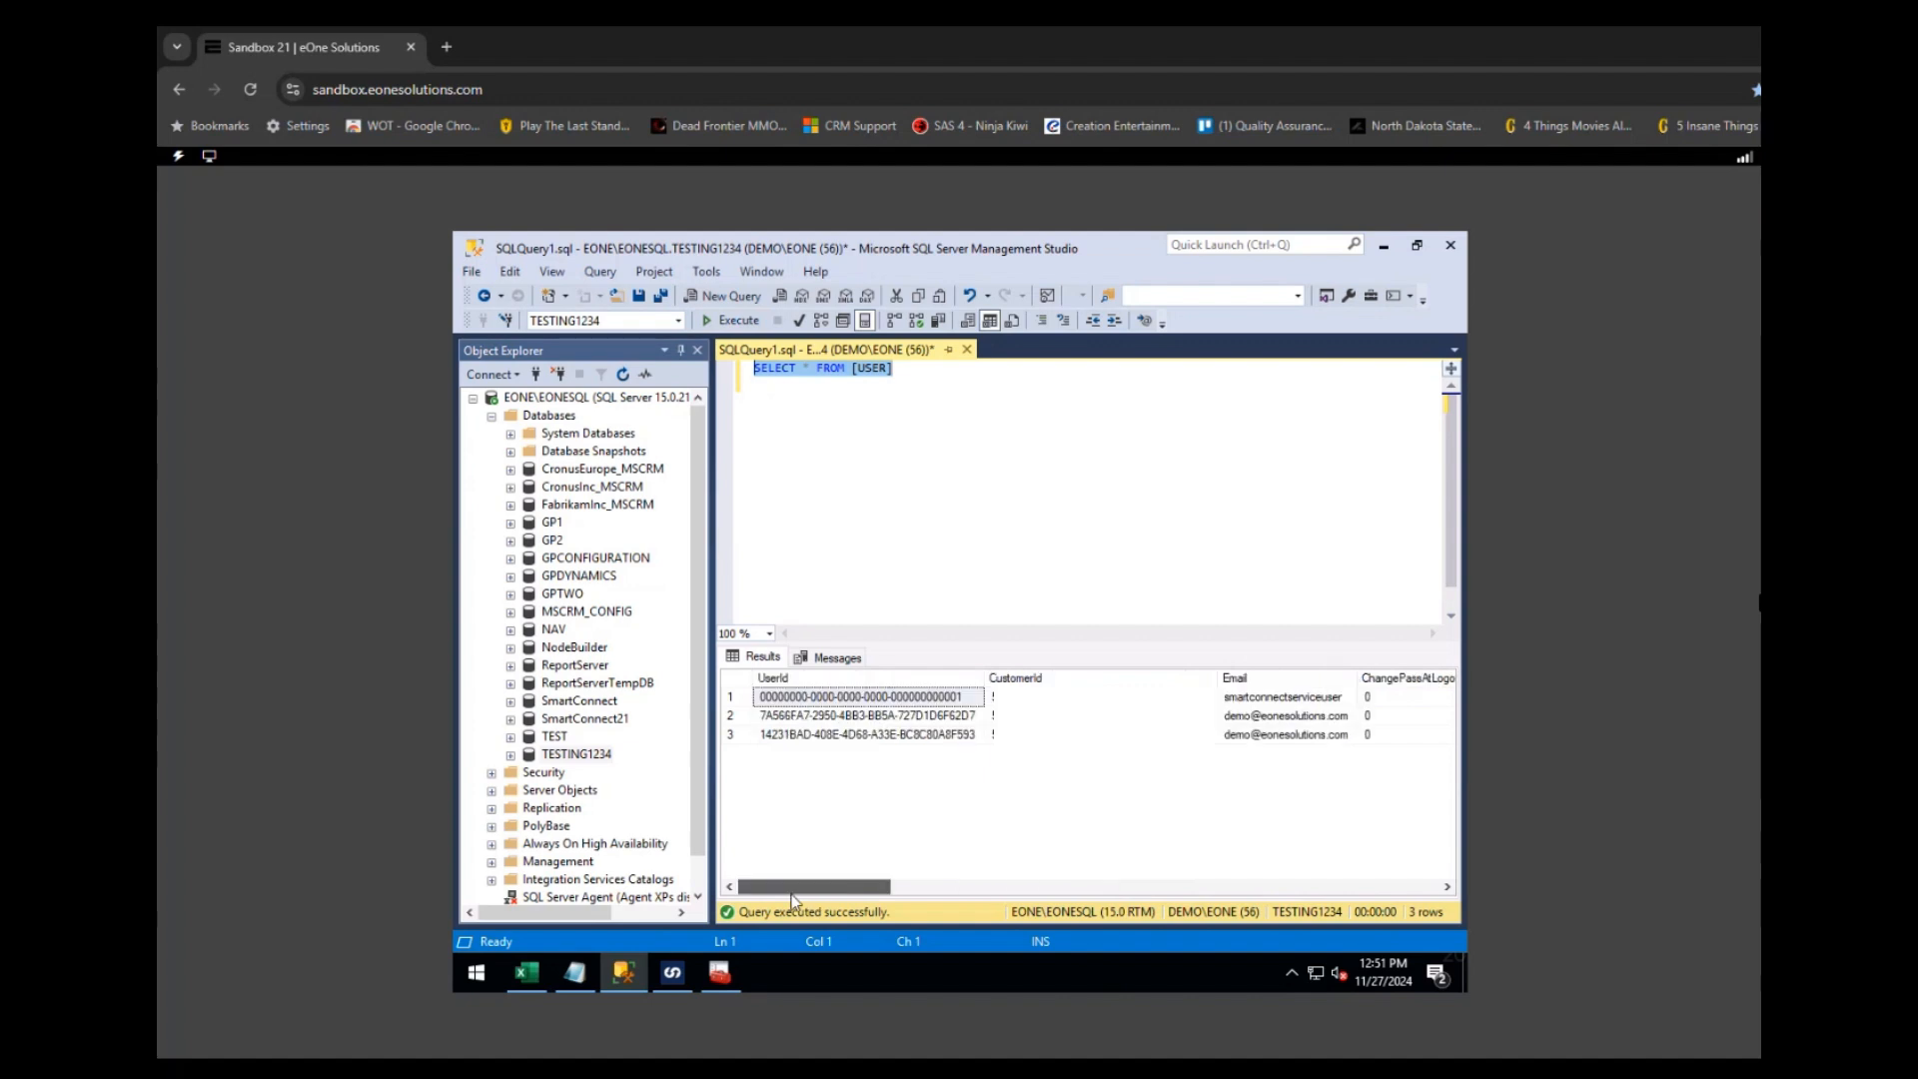
click(577, 755)
click(597, 720)
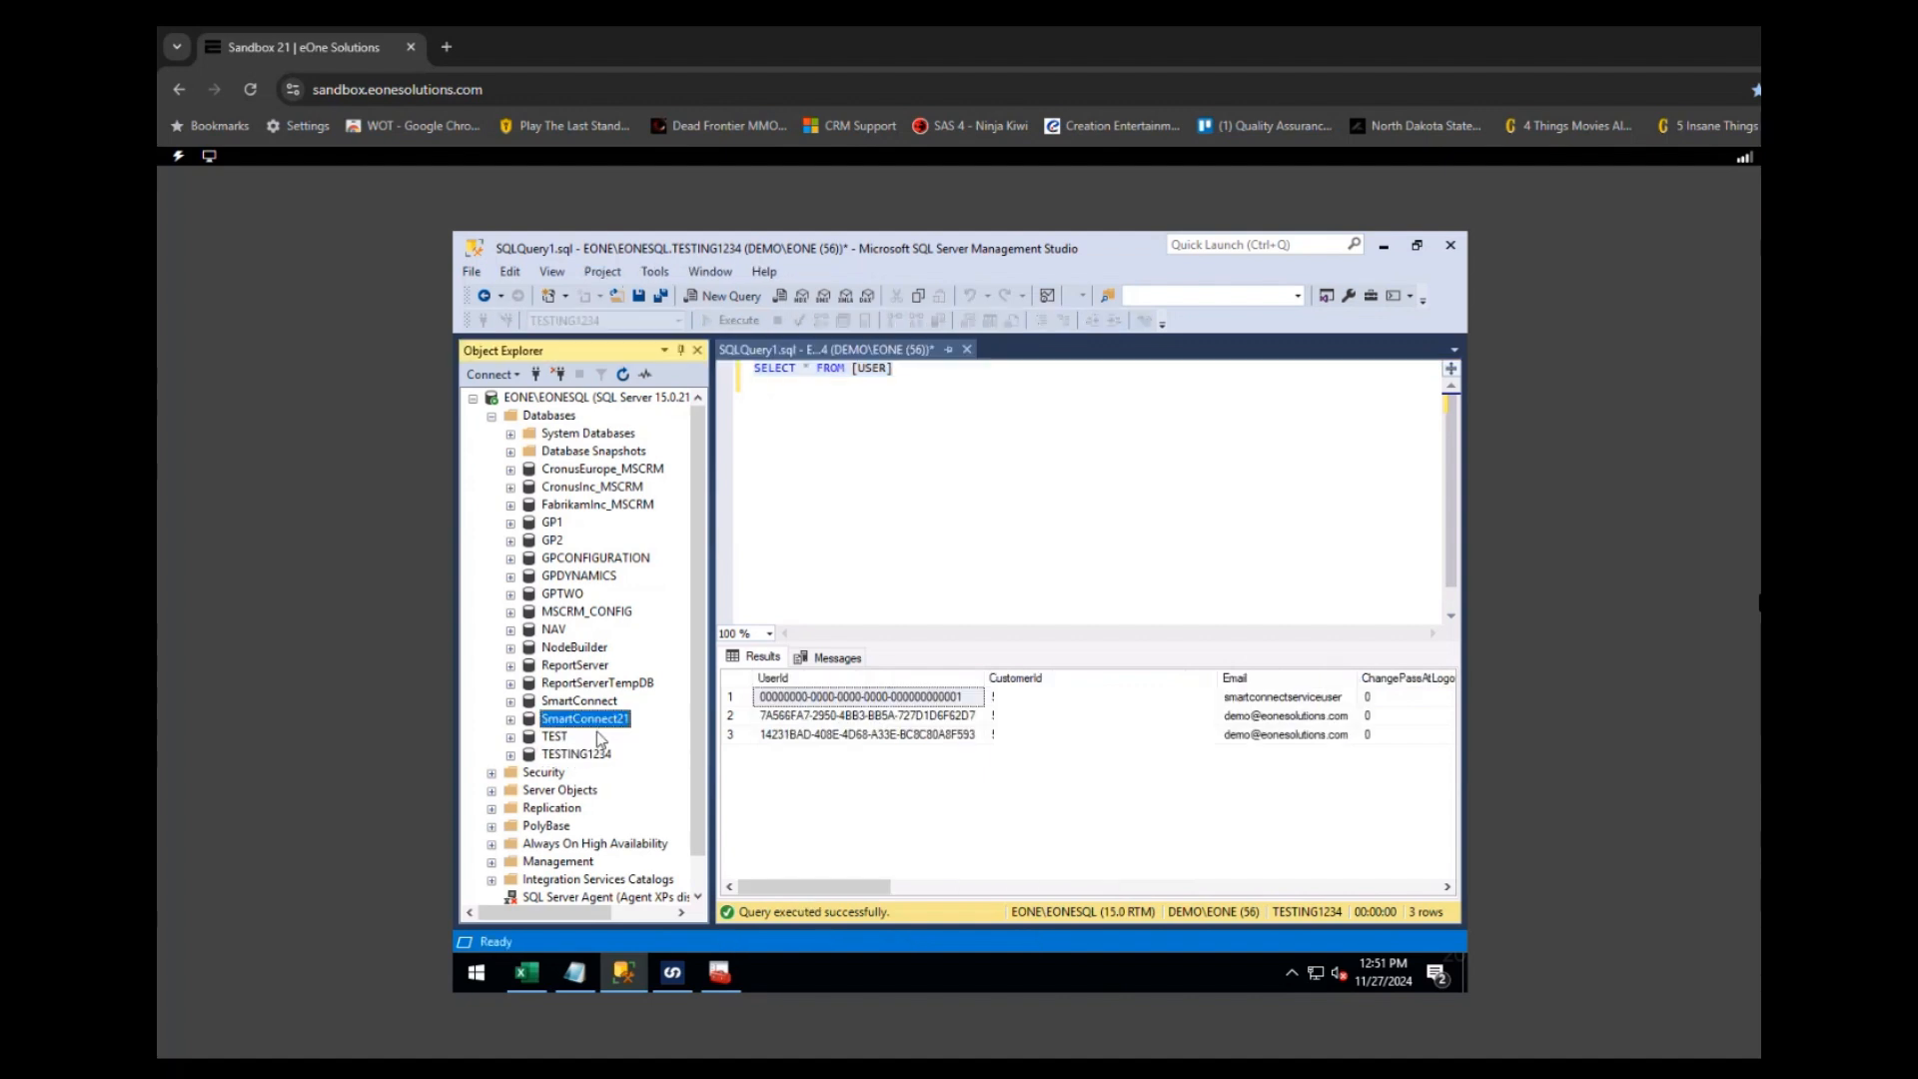
click(925, 521)
- In SmartConnect Configuration, choose Retire for the eone-2014\eone TESTING1234 instance
click(677, 975)
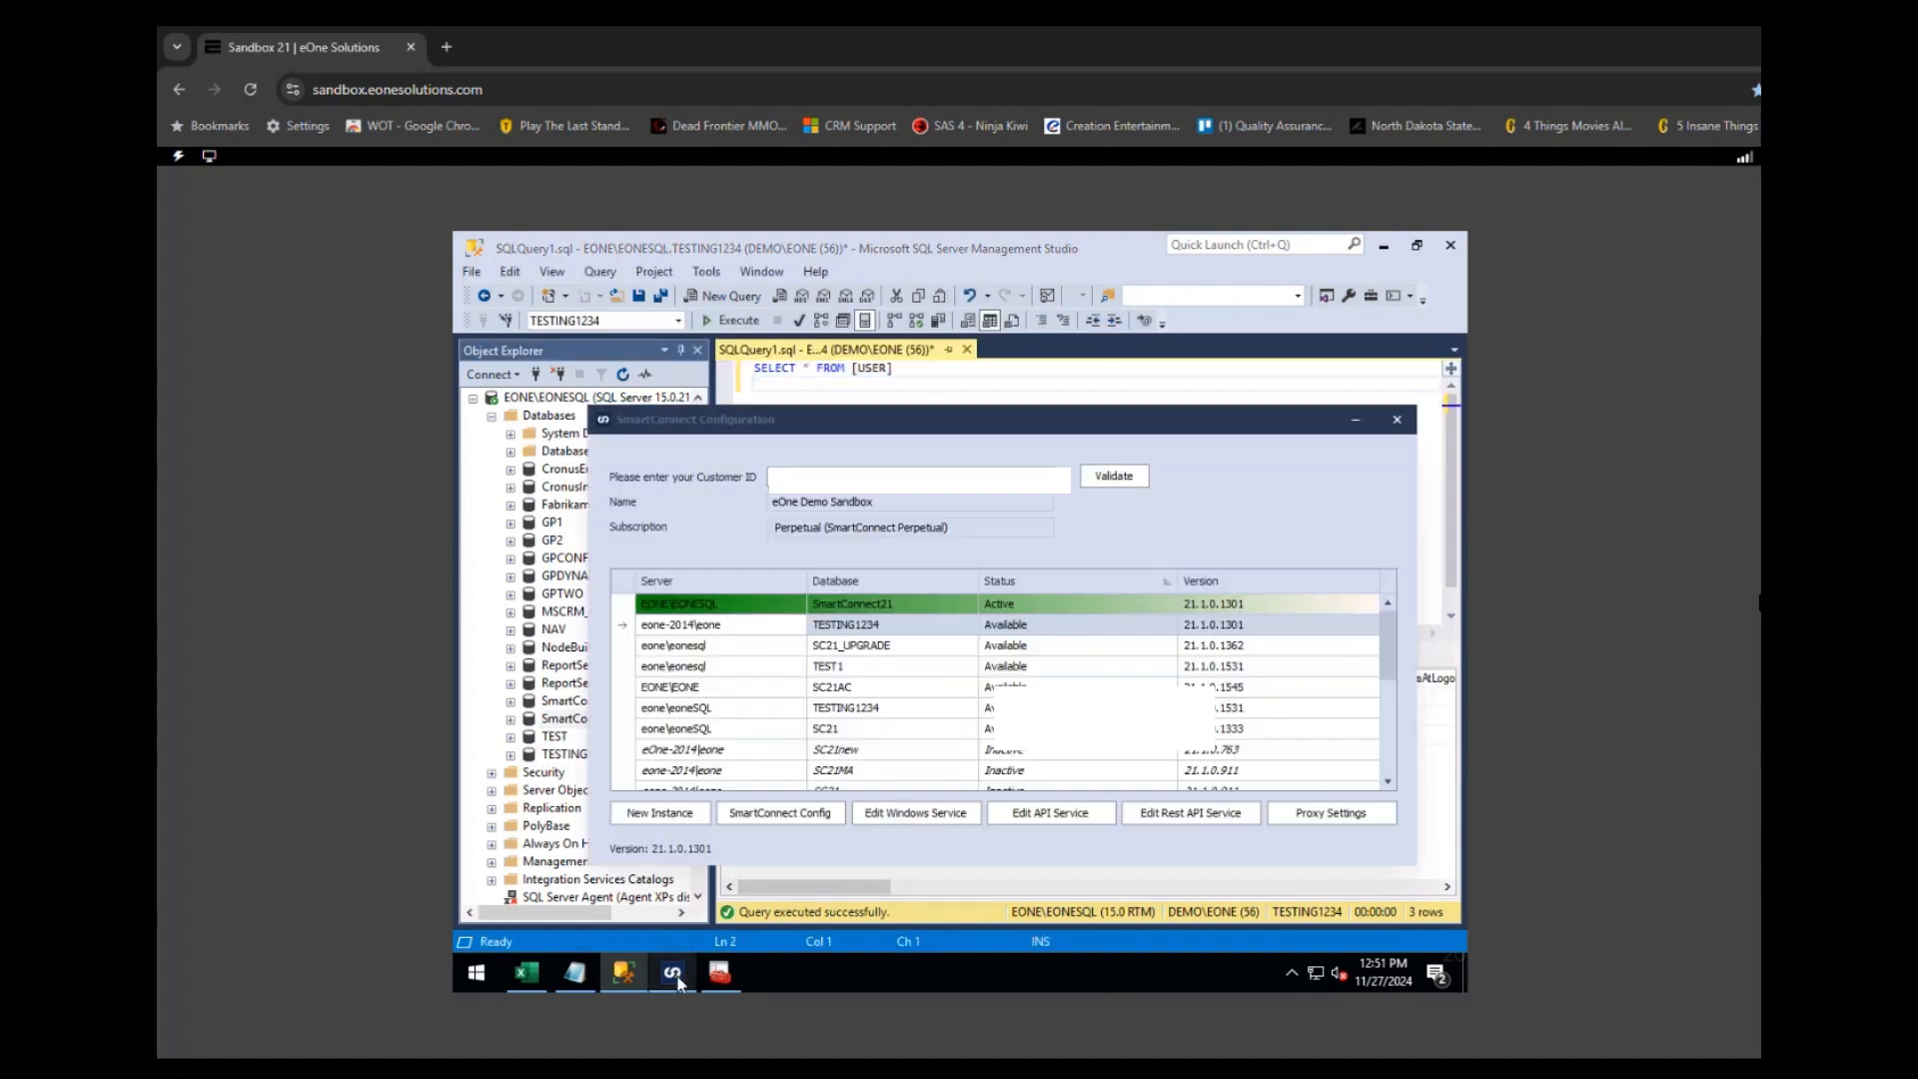
click(739, 649)
click(737, 624)
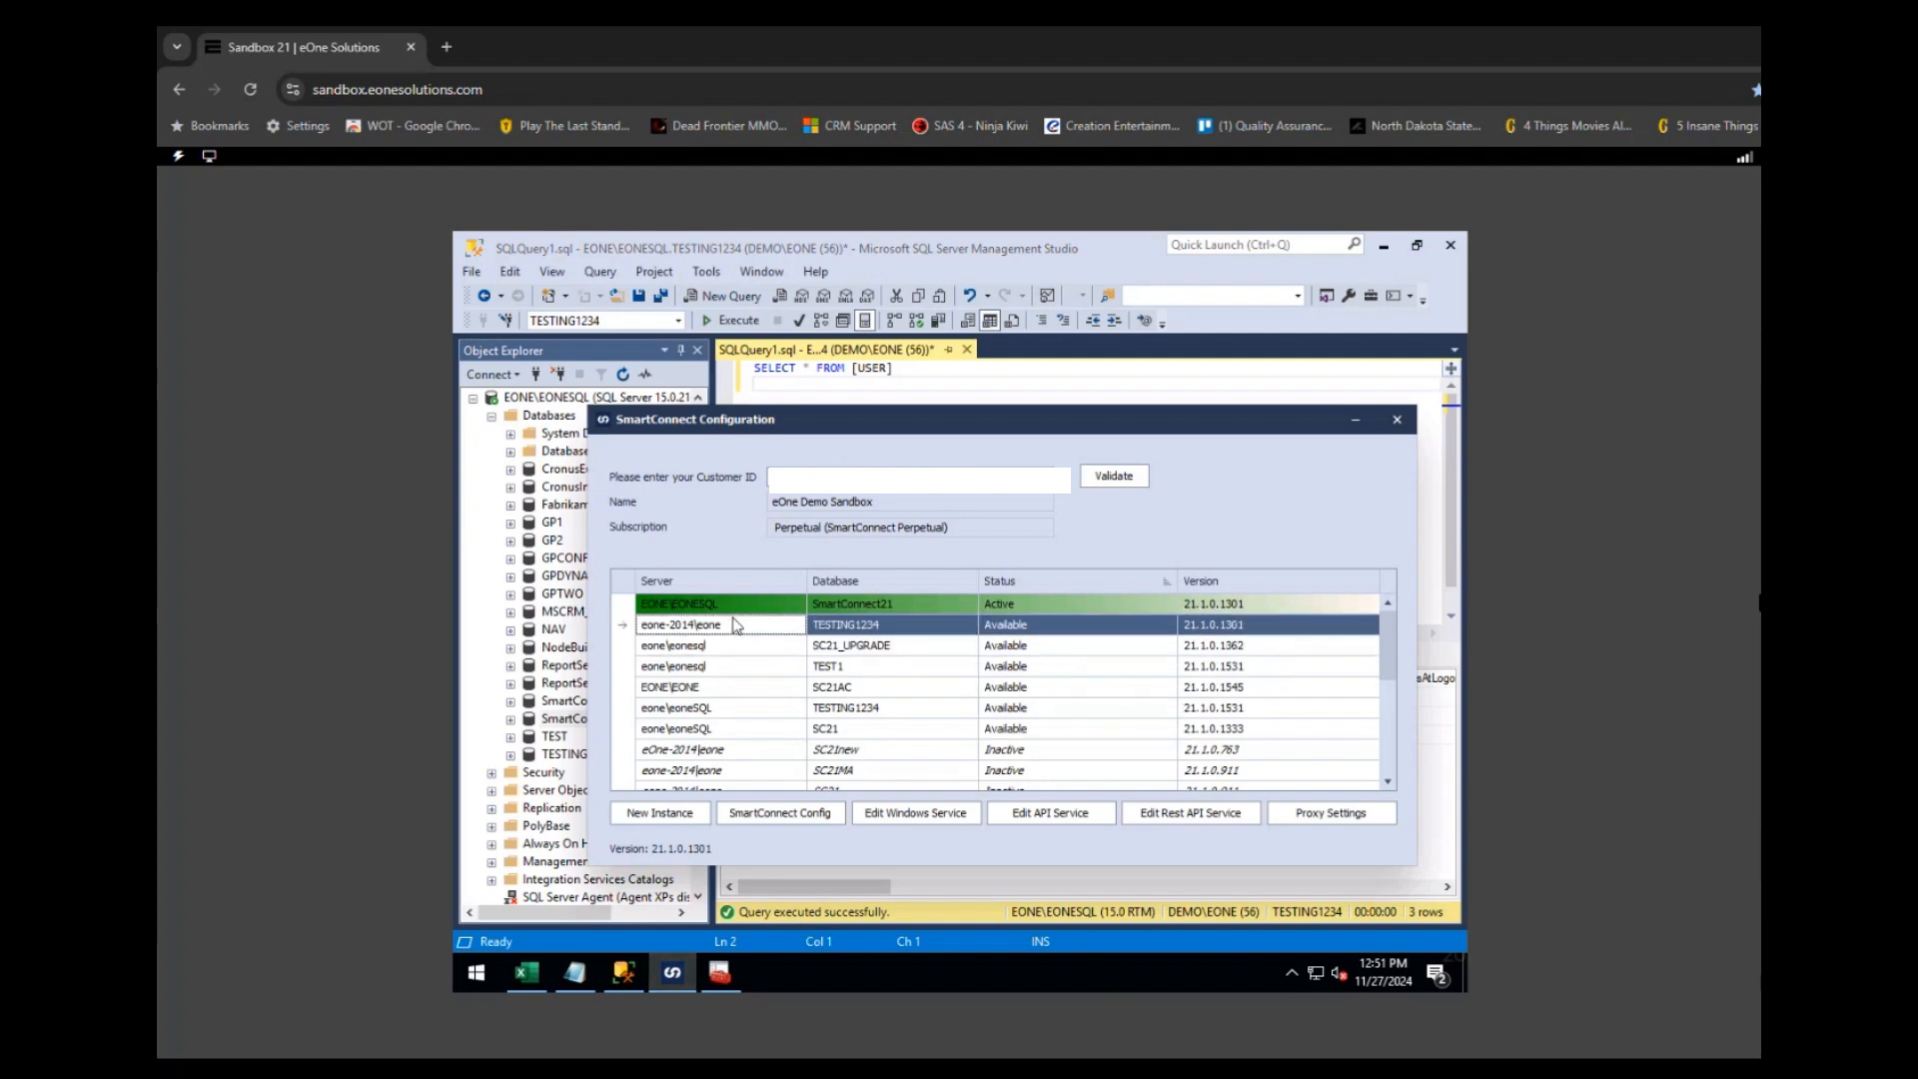
right_click(845, 626)
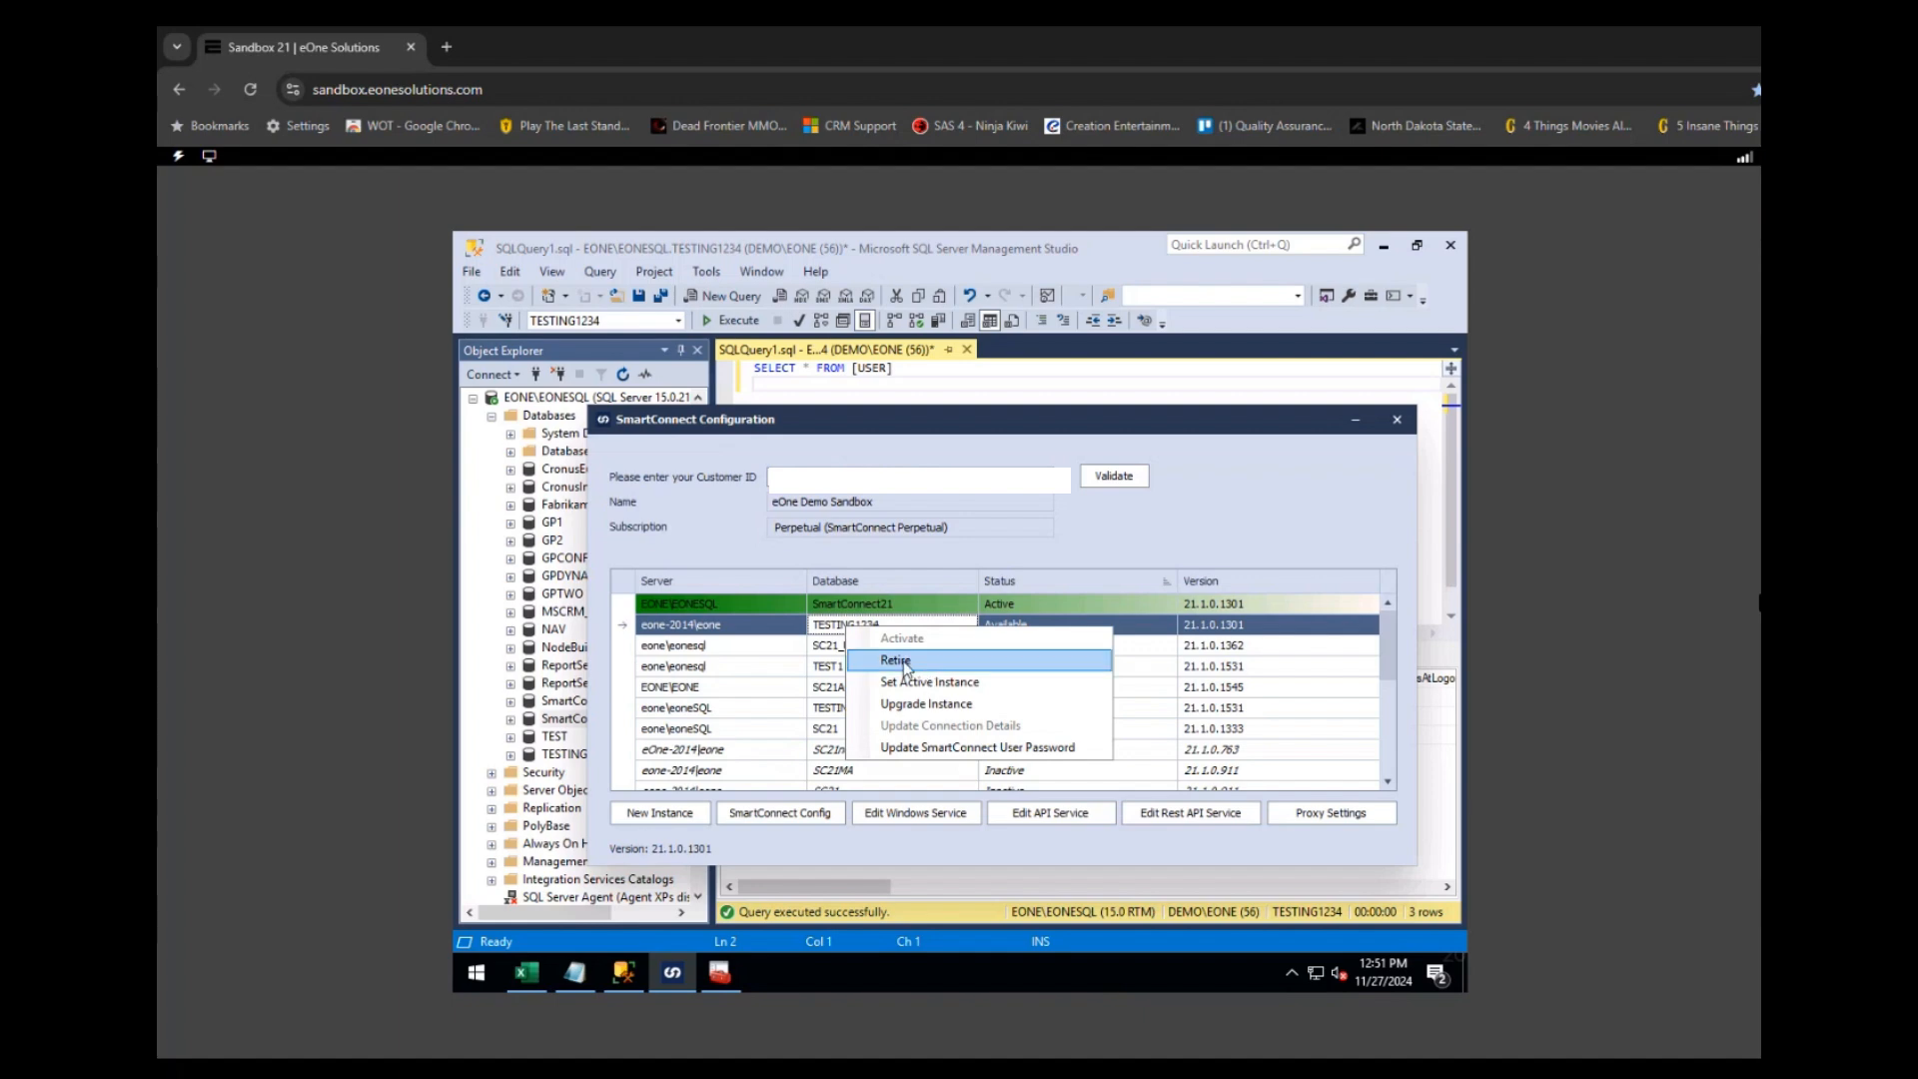
click(896, 661)
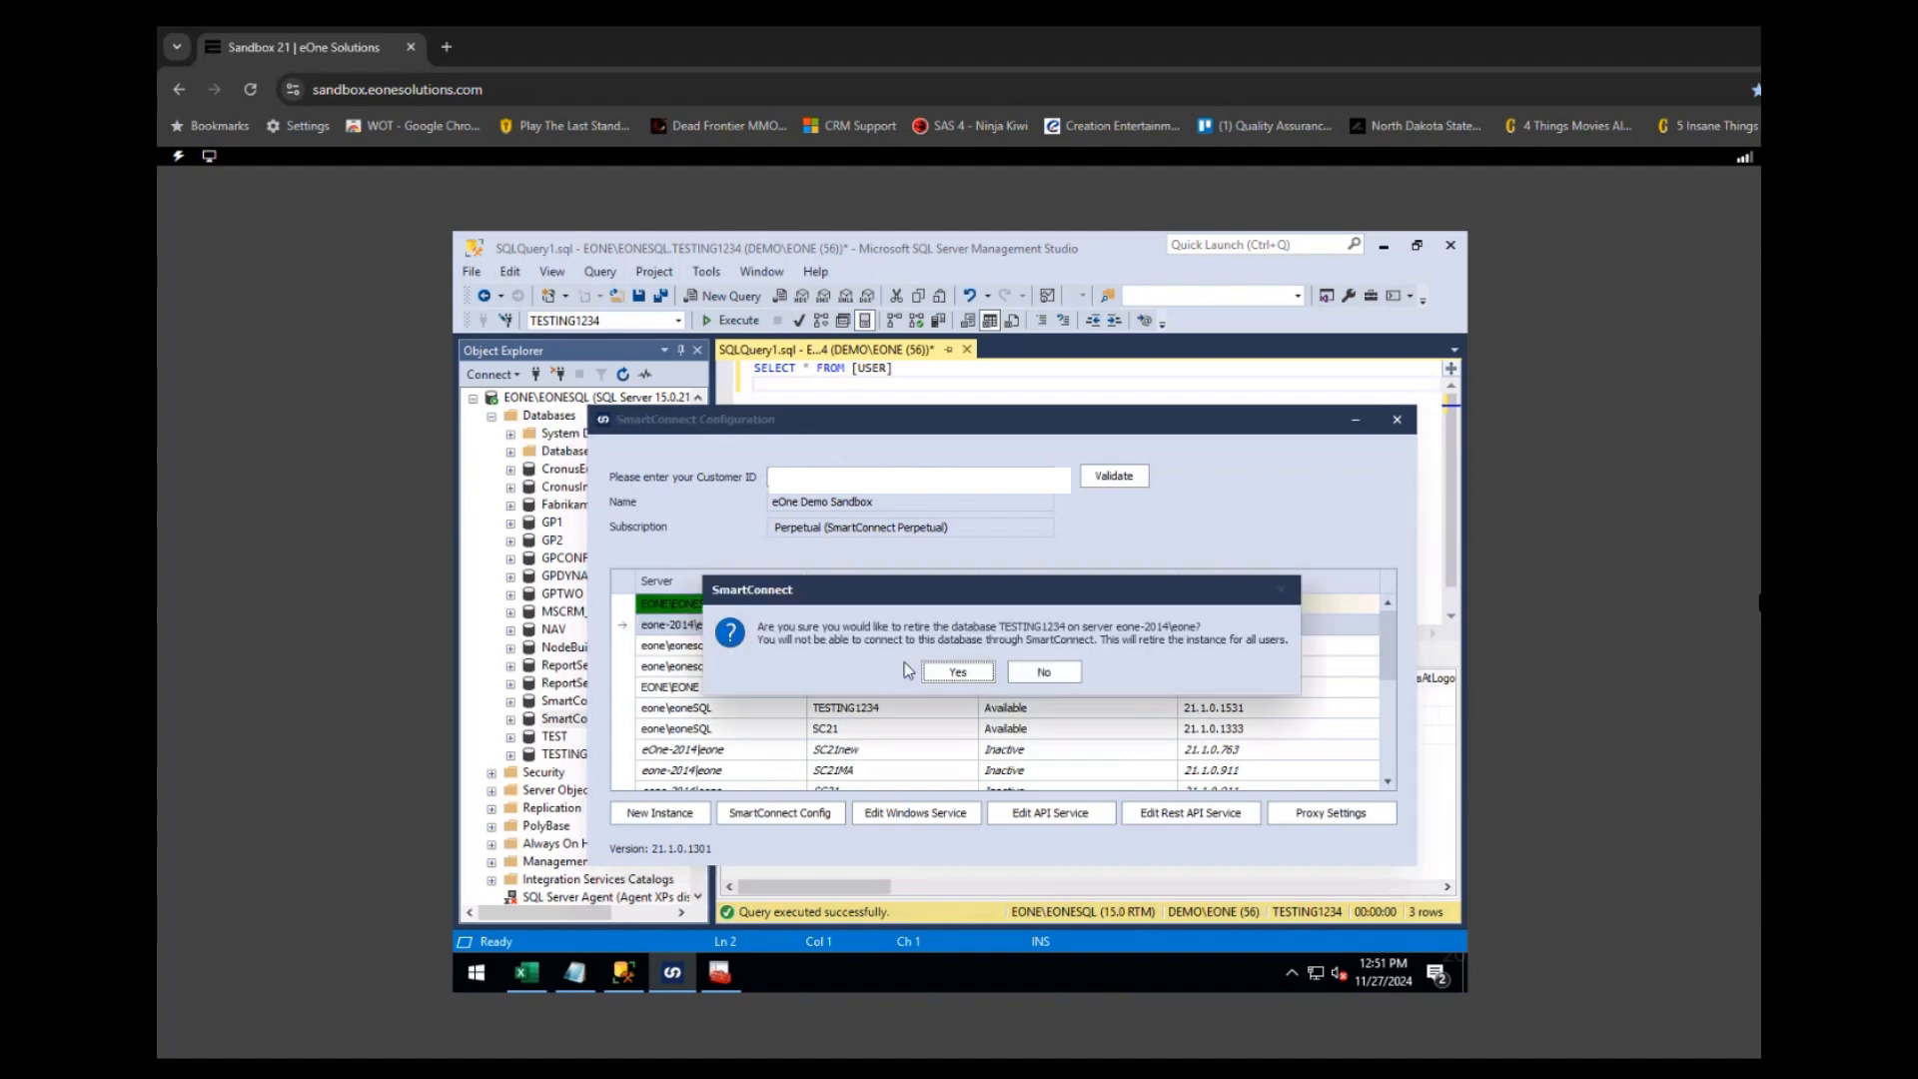
- Confirm the retirement with the sa login, check TESTING1234 shows Inactive, and close the window
click(958, 672)
text(sa)
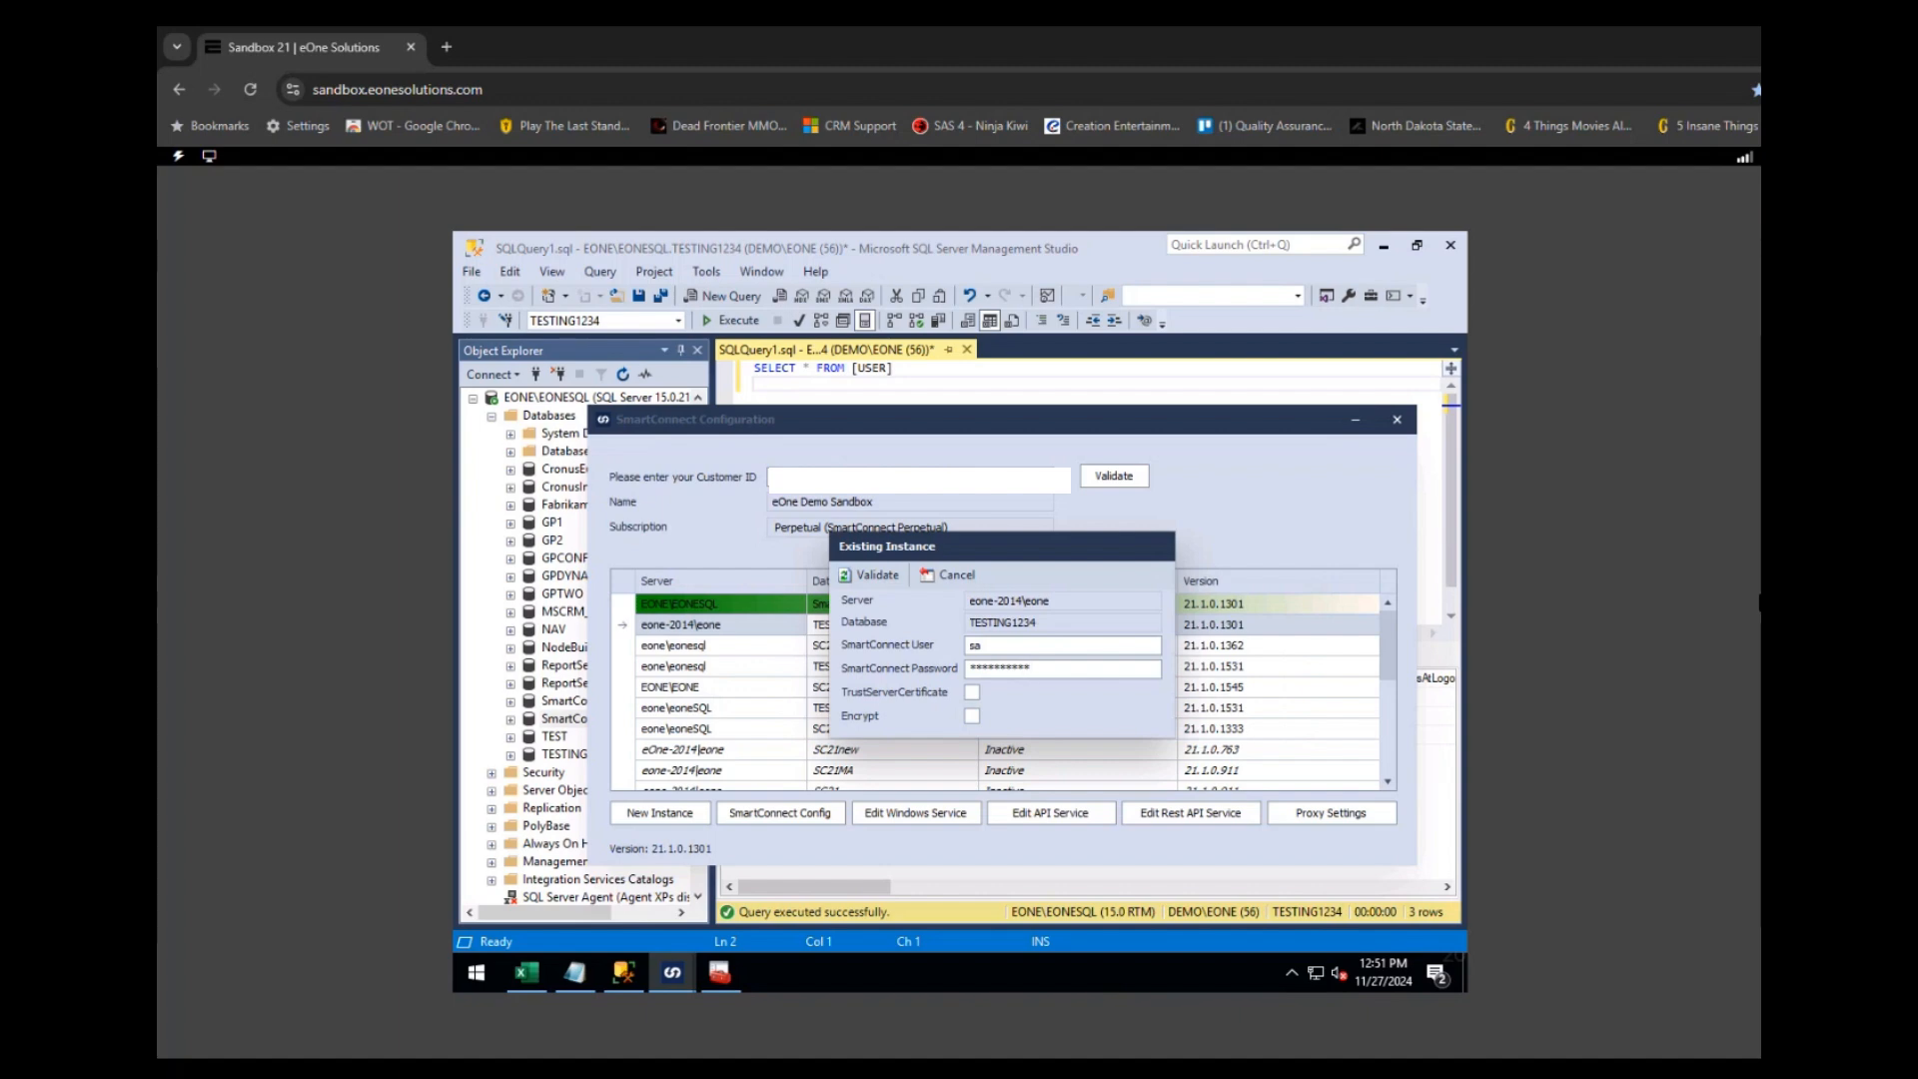
click(869, 575)
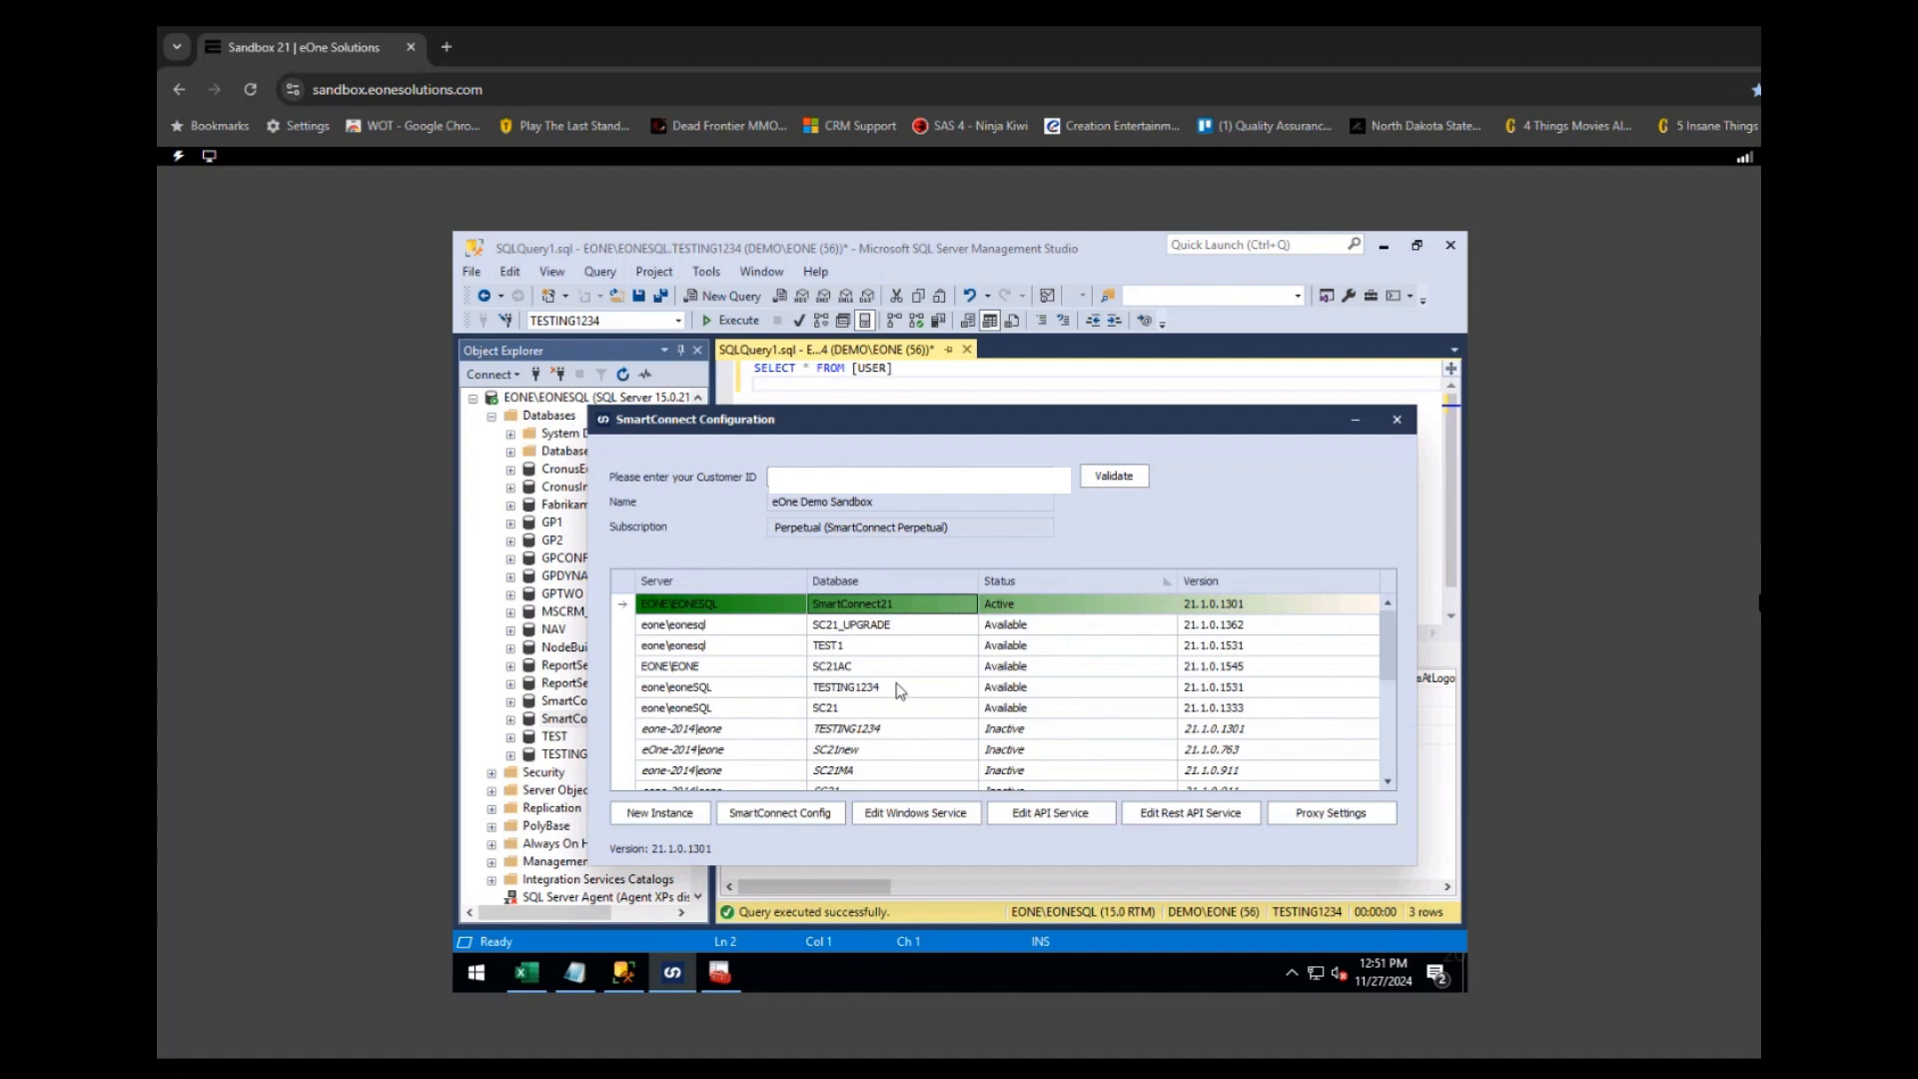
click(731, 730)
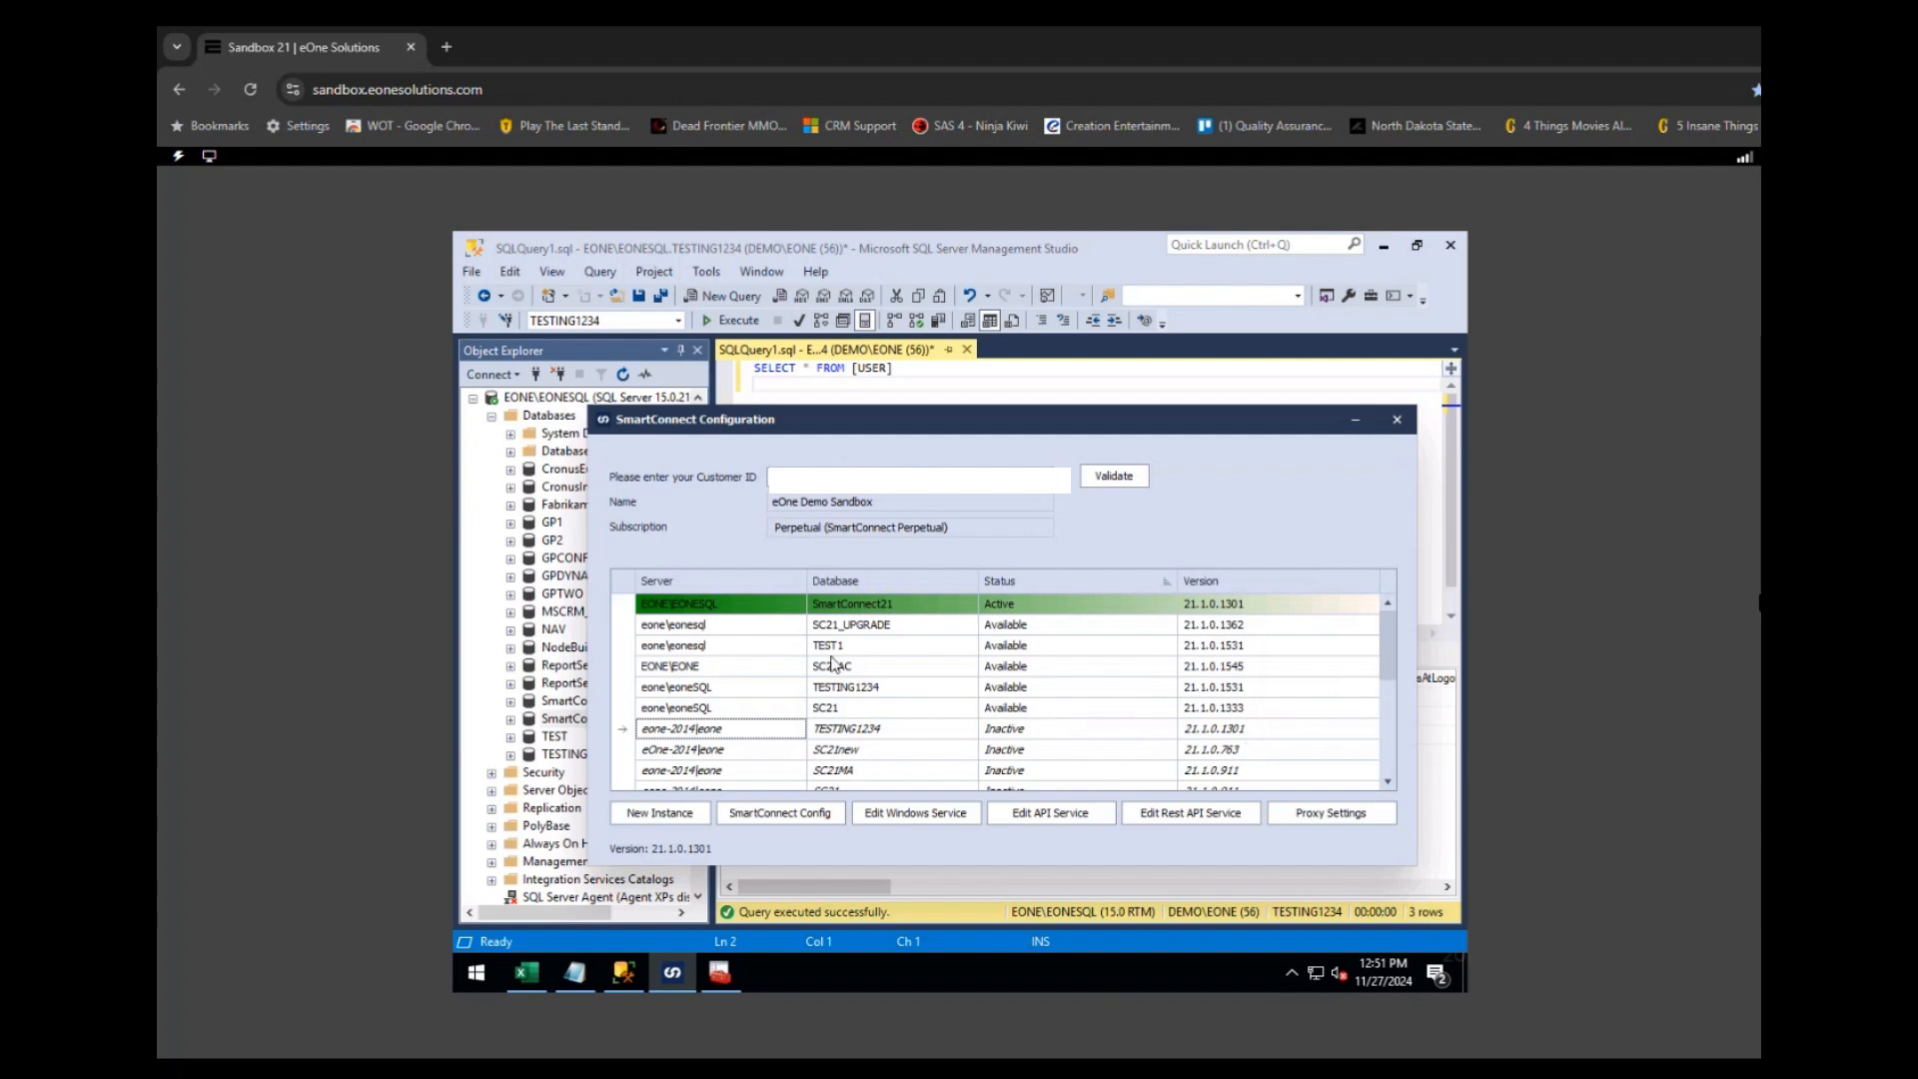
click(1395, 420)
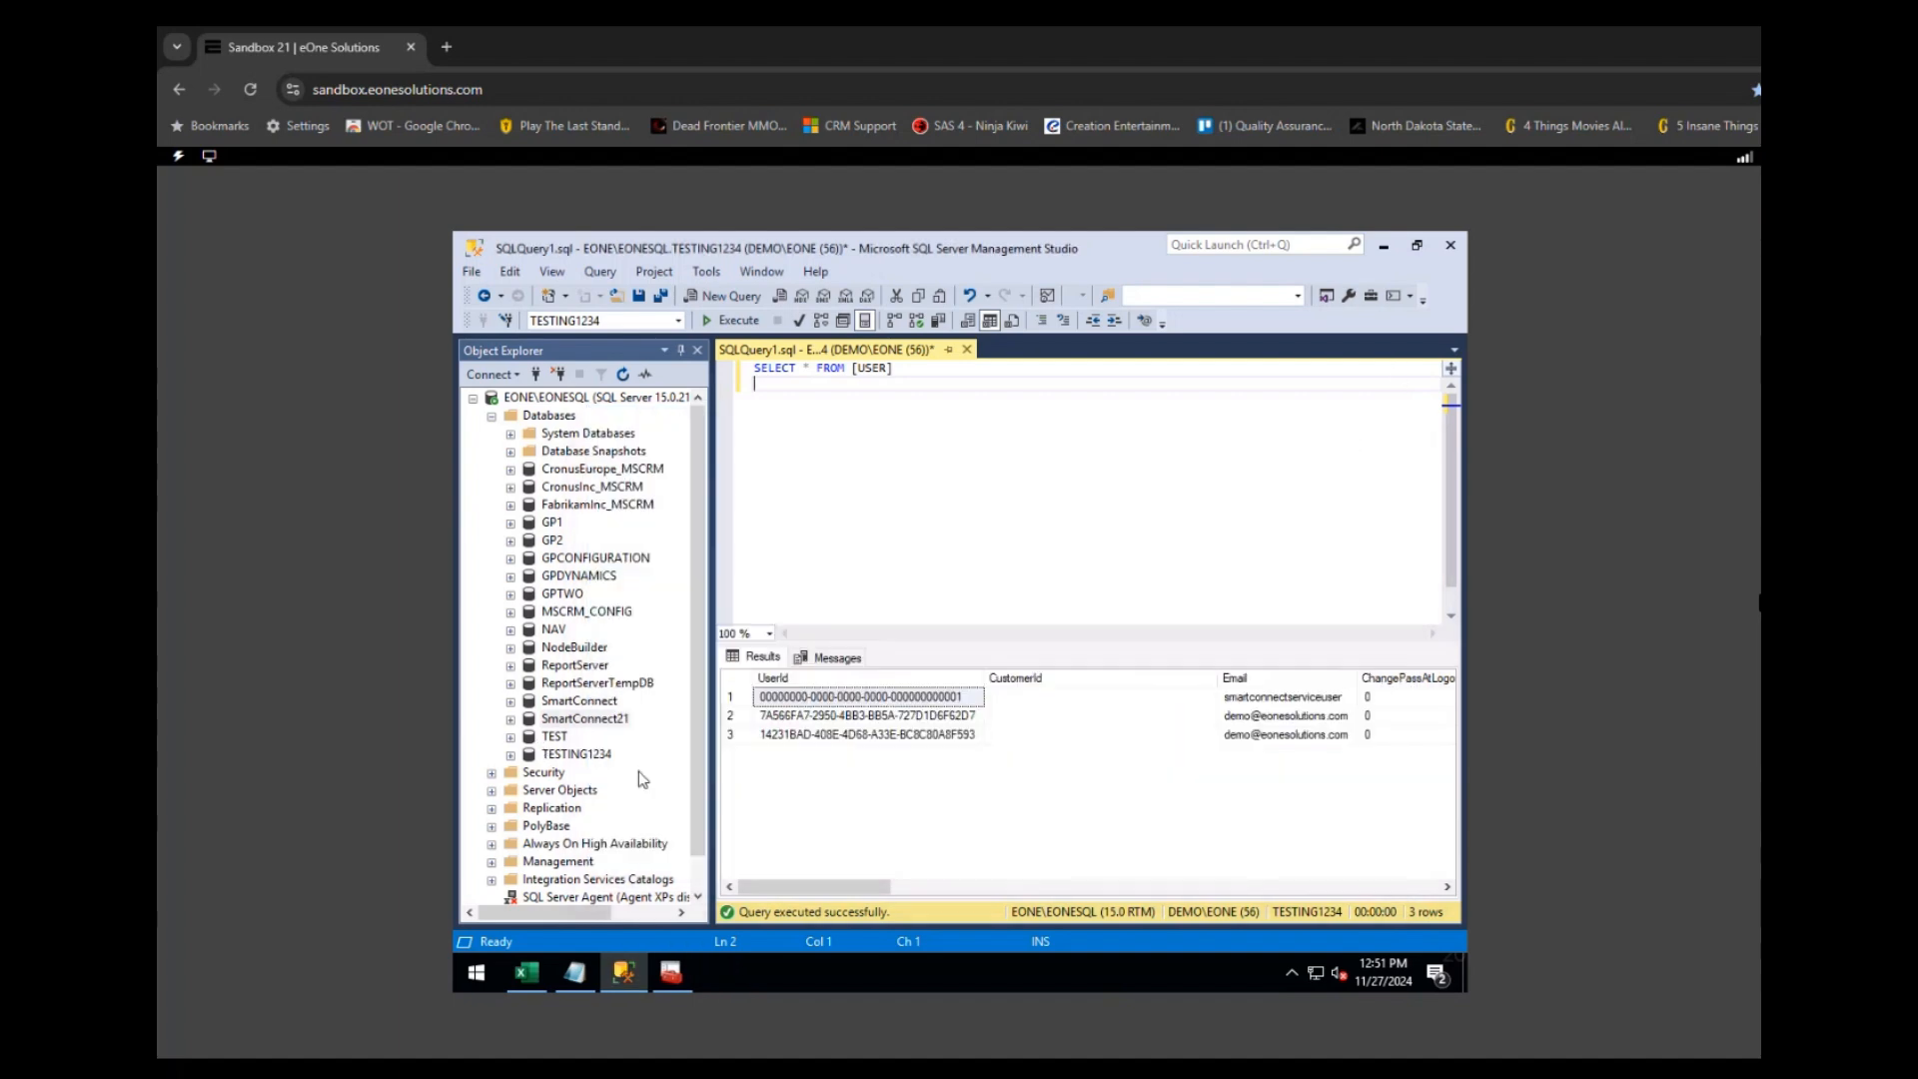
- Delete the TESTING1234 database in Object Explorer with 'Close existing connections' checked
right_click(578, 756)
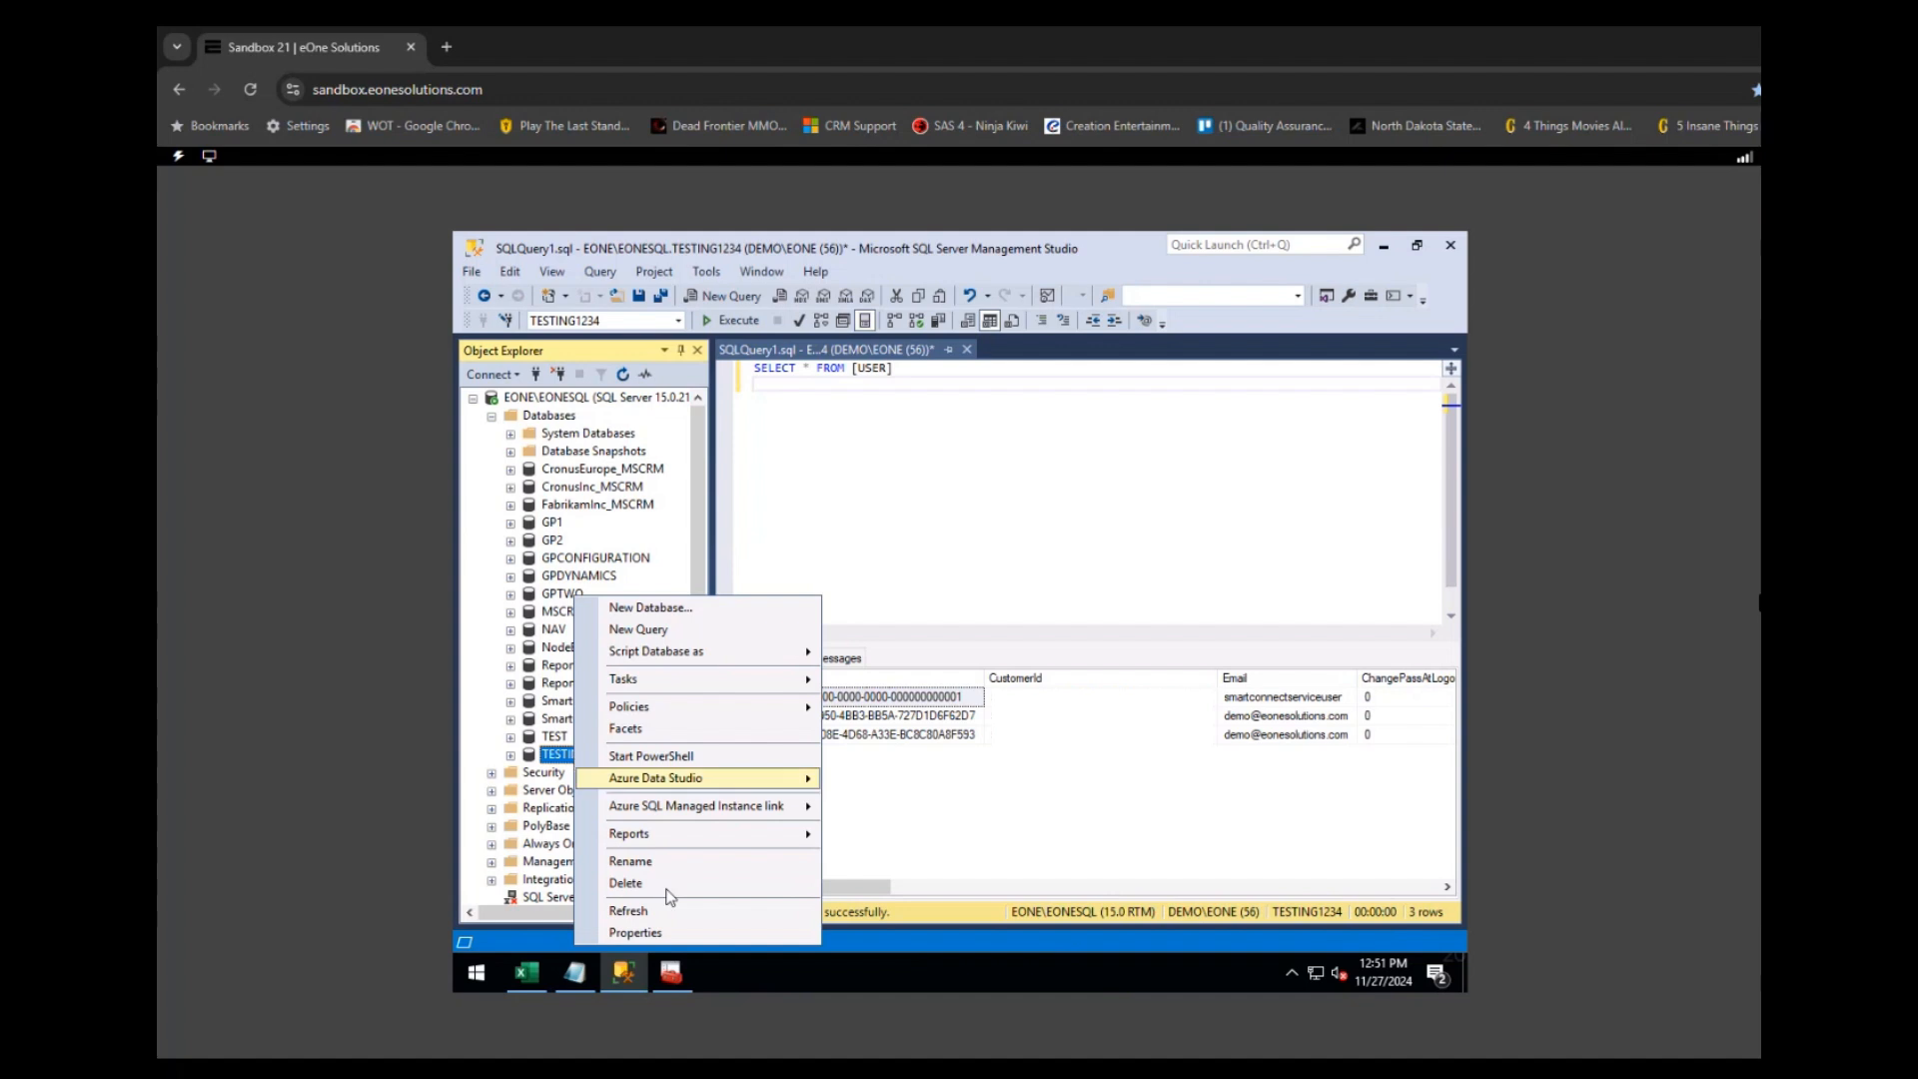
click(628, 883)
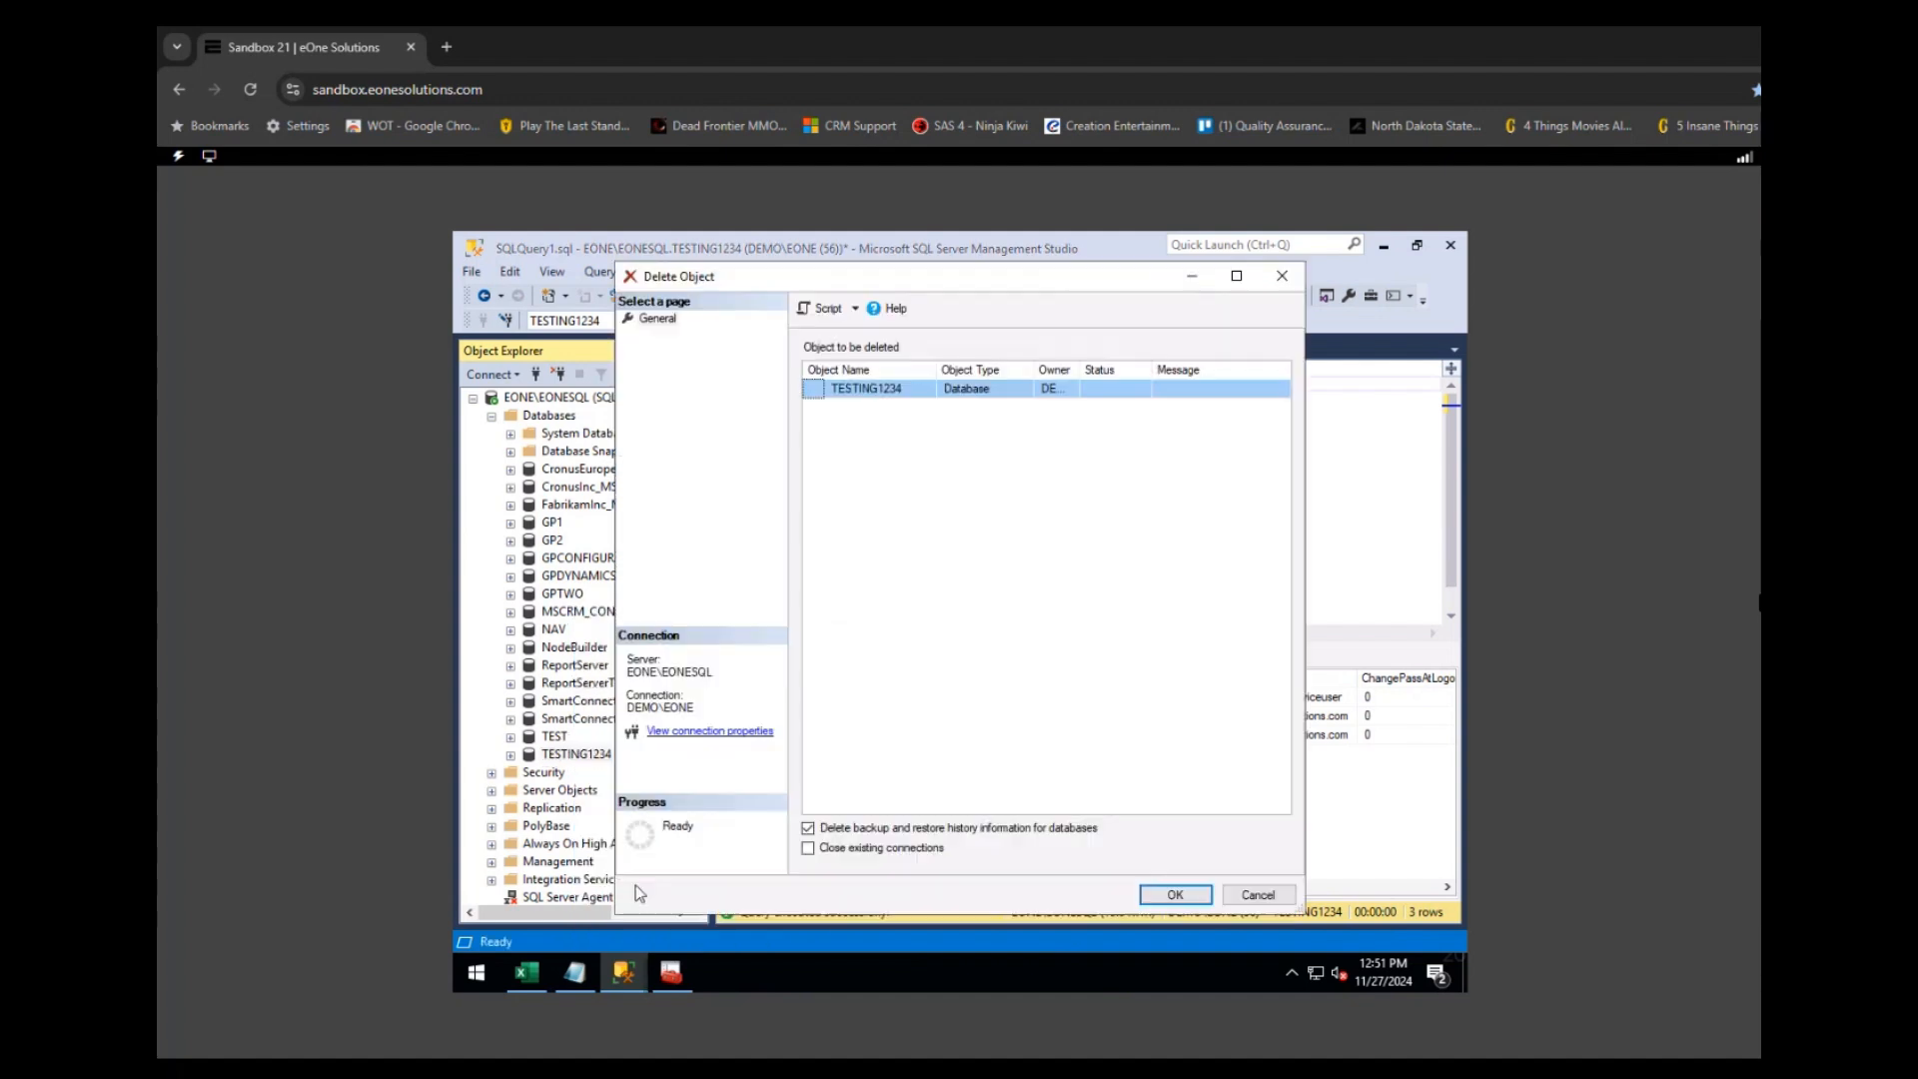
click(828, 850)
click(1170, 896)
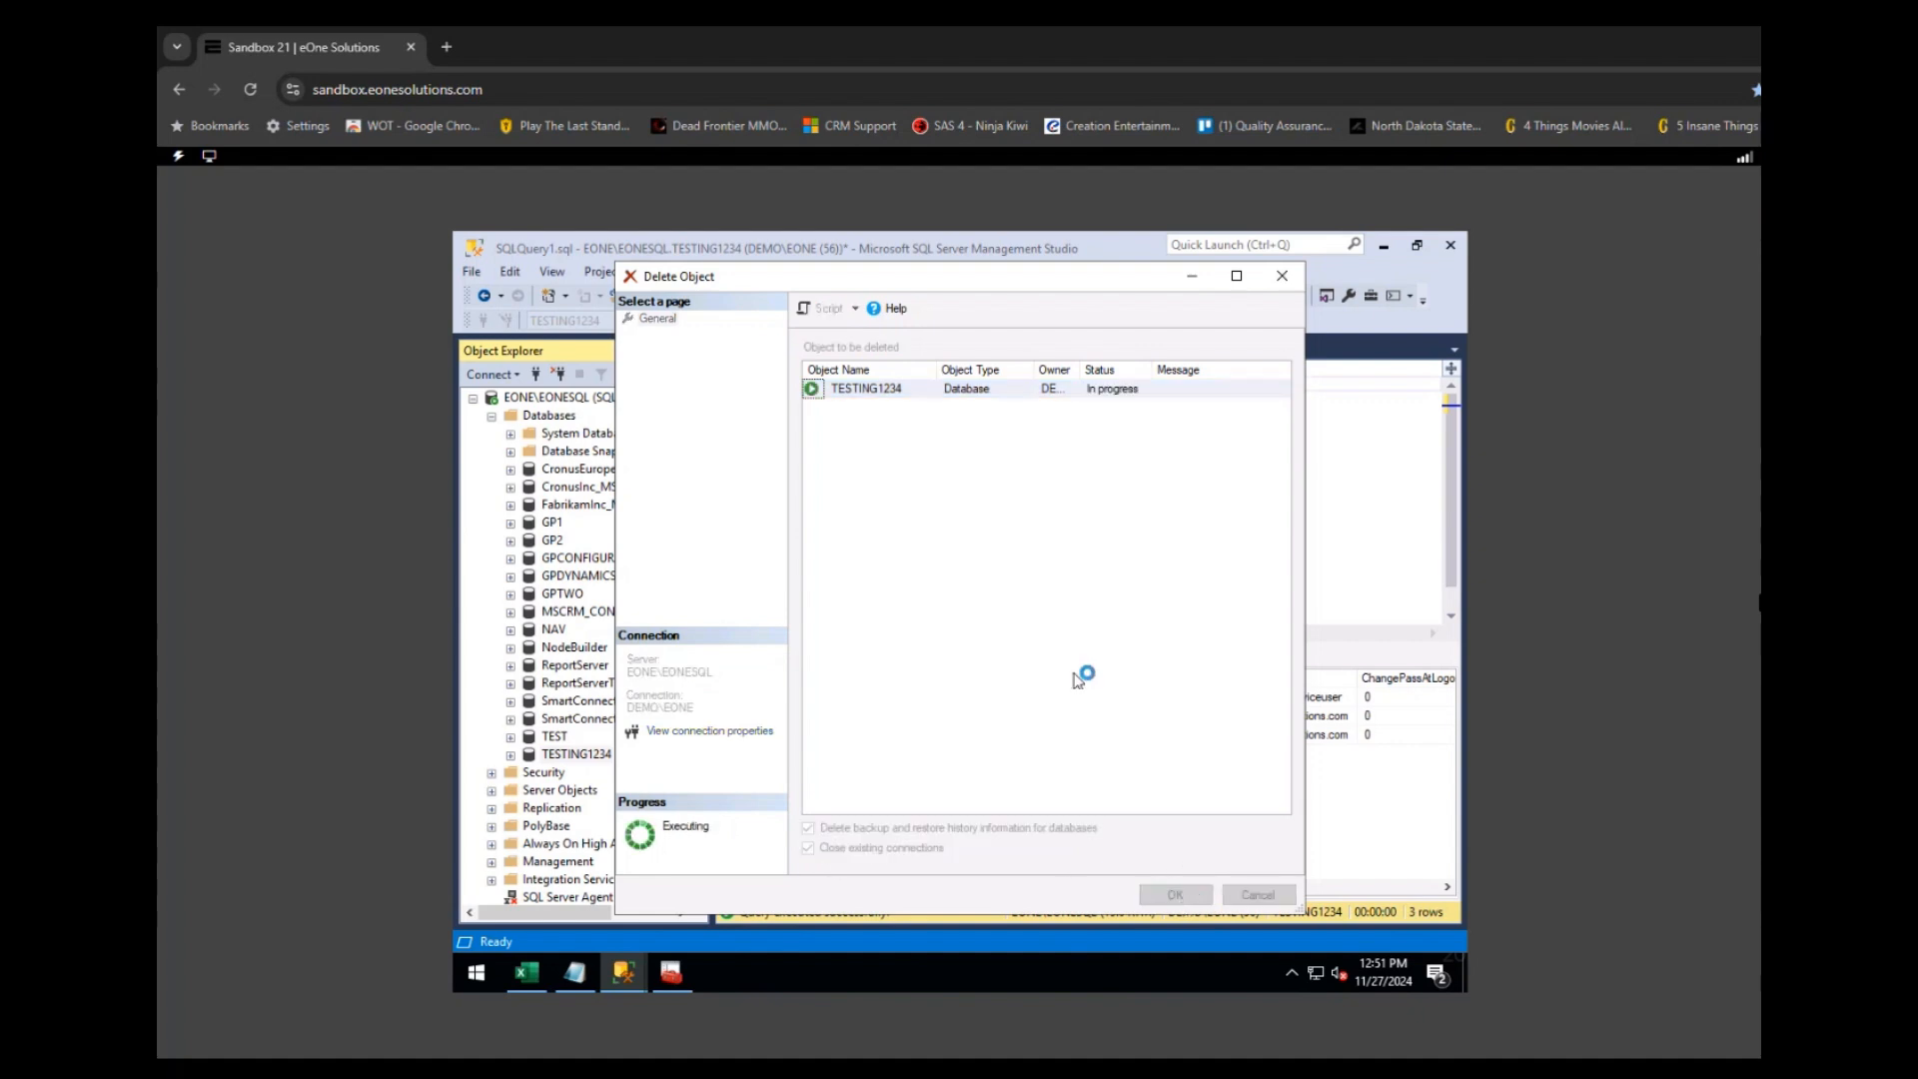